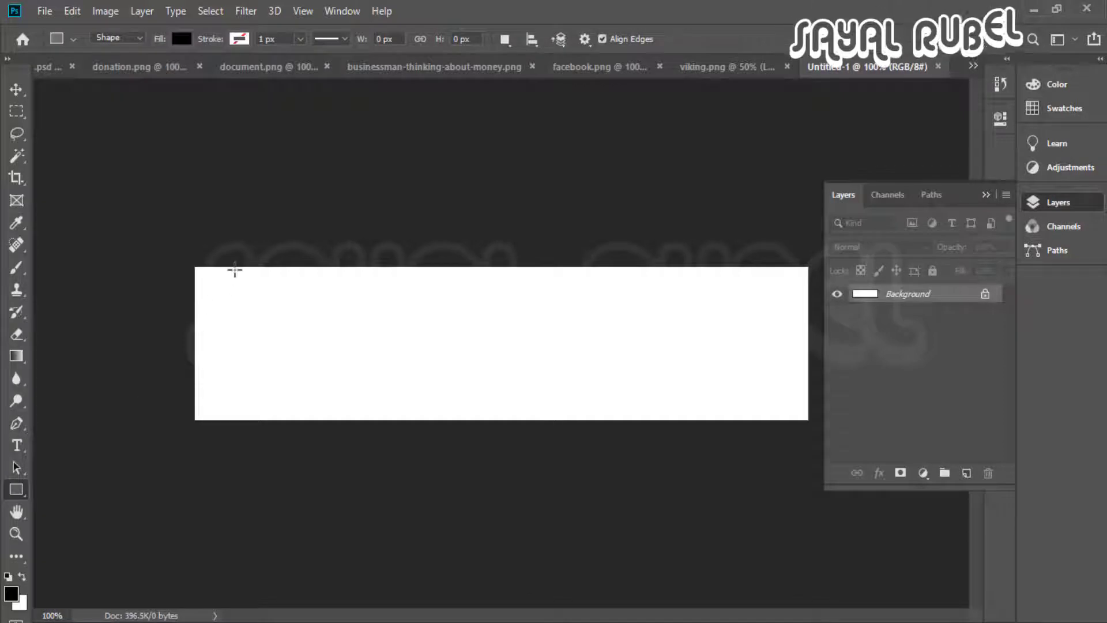
Draw a black rectangle about 218 by 175 px near the banner's left end and skew it horizontally by about -28.5°
left_click_drag(233, 267, 394, 418)
left_click(953, 111)
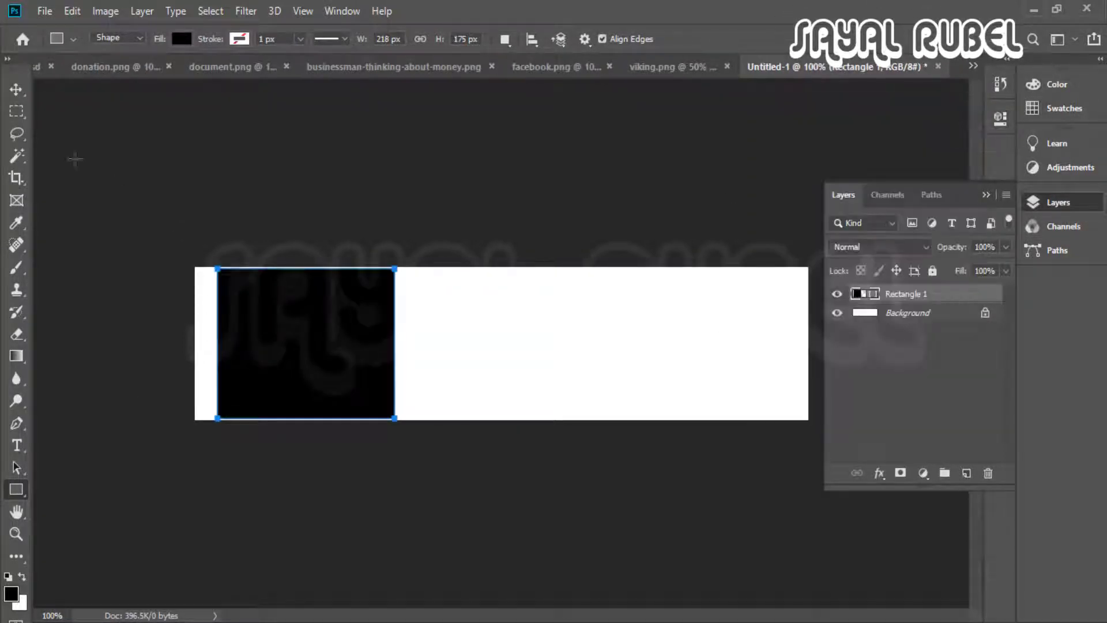
key("ctrl+t")
left_click_drag(319, 265, 371, 261)
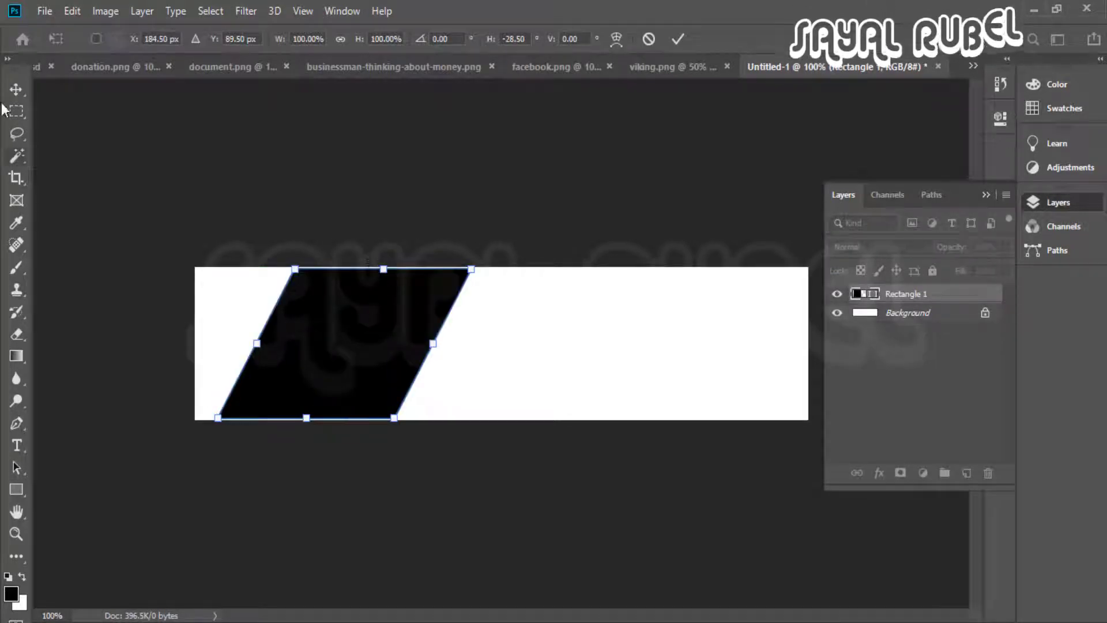
left_click(15, 90)
key("Return")
Duplicate the slanted rectangle and move the copy just to the right of the original
key("ctrl+j")
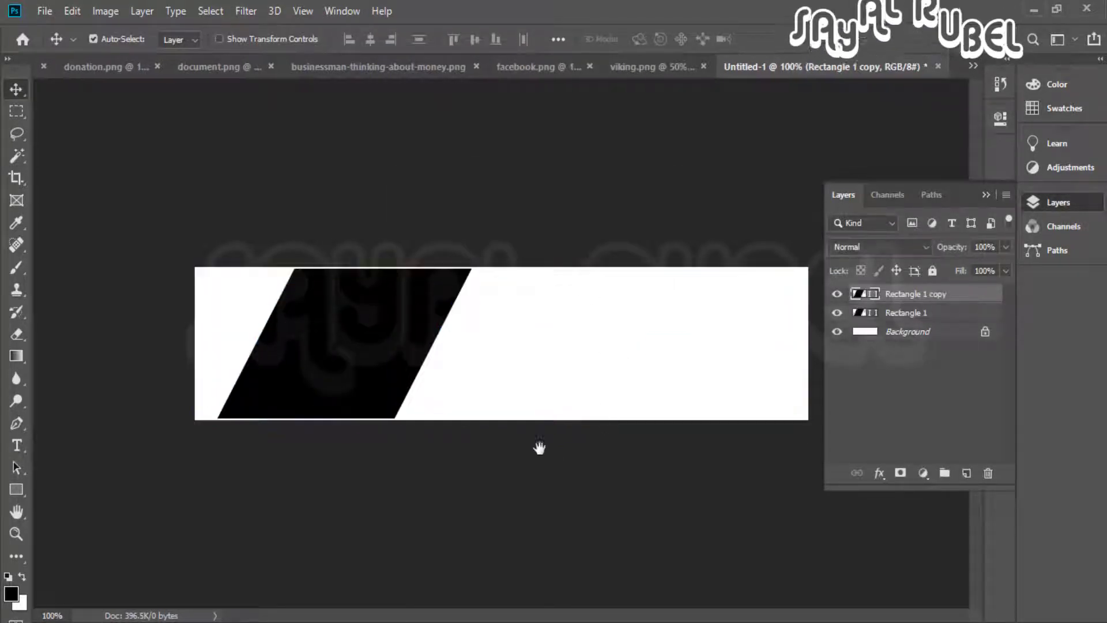
key("ctrl+t")
left_click_drag(358, 360, 553, 370)
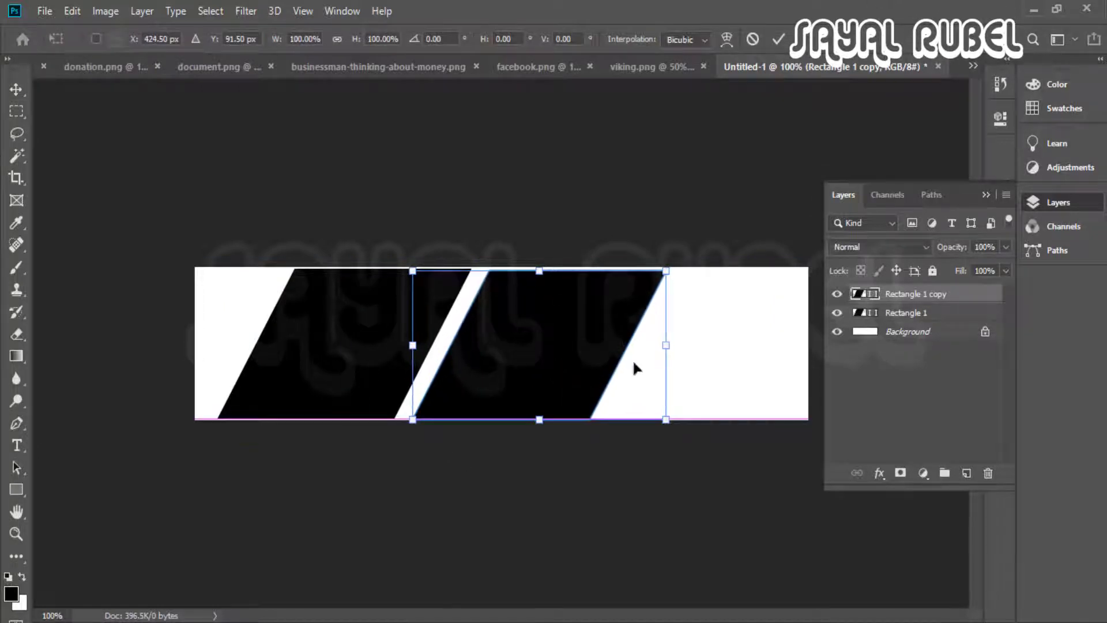
left_click_drag(667, 344, 761, 344)
key("ctrl+z")
key("ctrl+z")
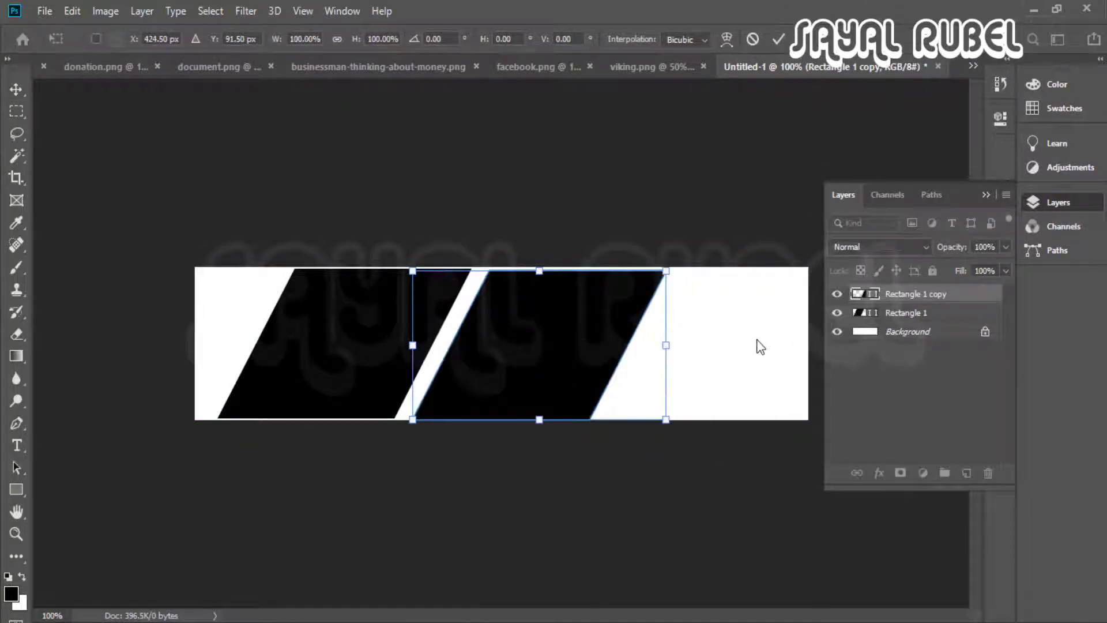
Stretch the copied parallelogram rightward to about 129% of its width, close to the banner's right edge
key("Return")
key("p")
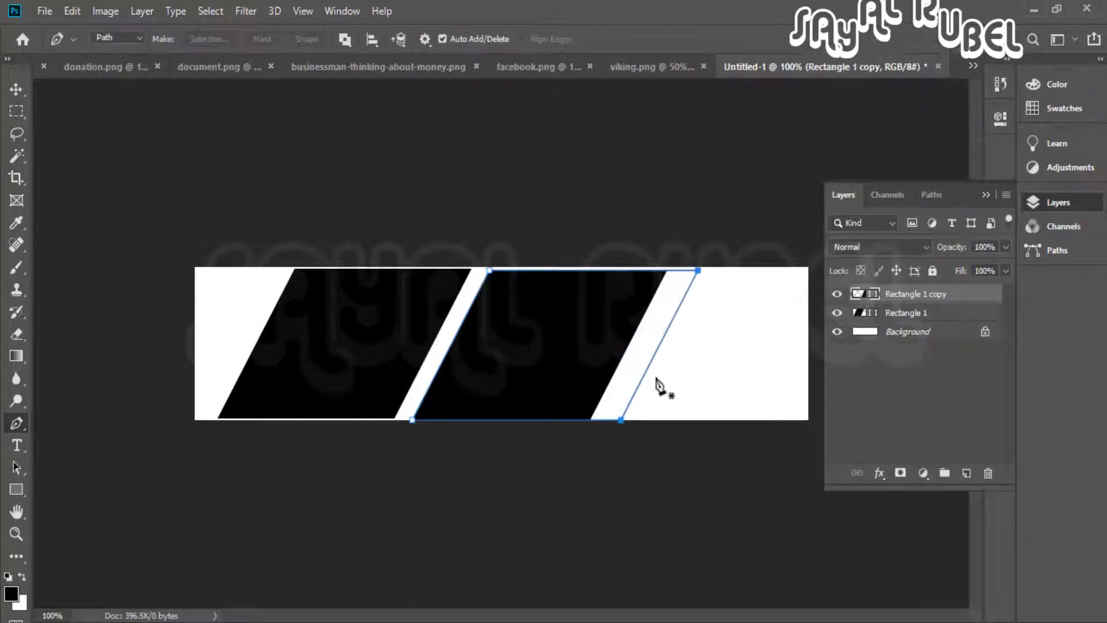
key("ctrl+t")
left_click_drag(698, 344, 801, 344)
key("ctrl+plus")
key("ctrl+plus")
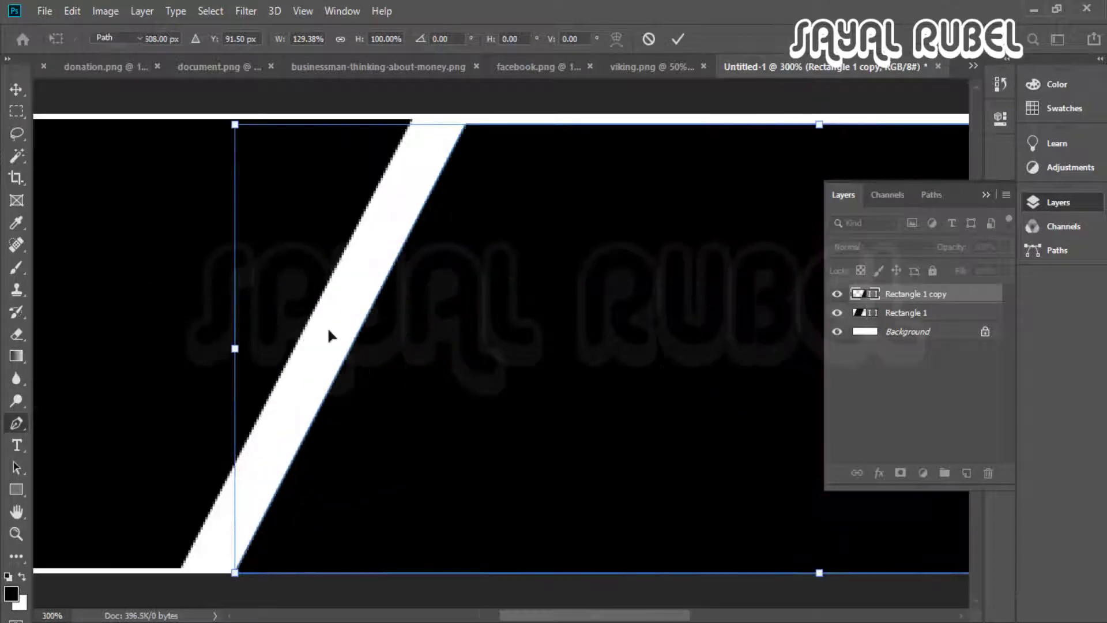
key("Return")
key("v")
left_click(571, 225)
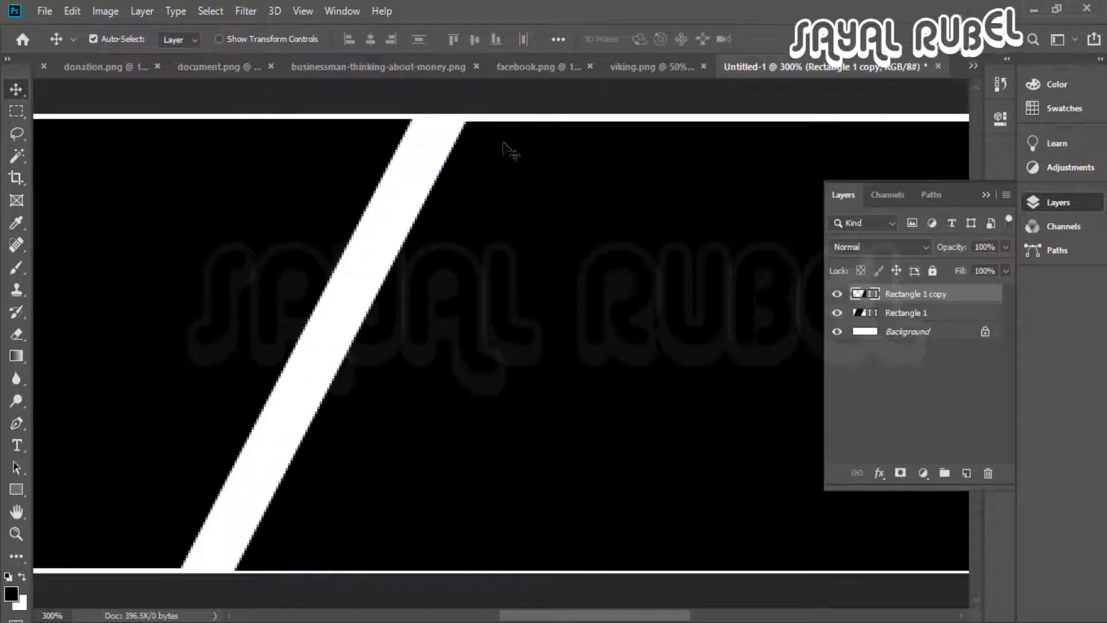
Move the smaller parallelogram left until its lower corner meets the banner's left edge
key("ctrl+minus")
key("ctrl+minus")
left_click_drag(366, 328, 315, 344)
key("Left")
key("Left")
key("Left")
key("Left")
key("Left")
key("Left")
key("Left")
key("Left")
key("Left")
Shift the wide parallelogram left to leave a narrow gap and align both shapes by their vertical centers
left_click_drag(441, 367, 433, 366)
key("shift+Left")
key("shift+Left")
left_click(389, 346, "shift")
left_click(476, 46)
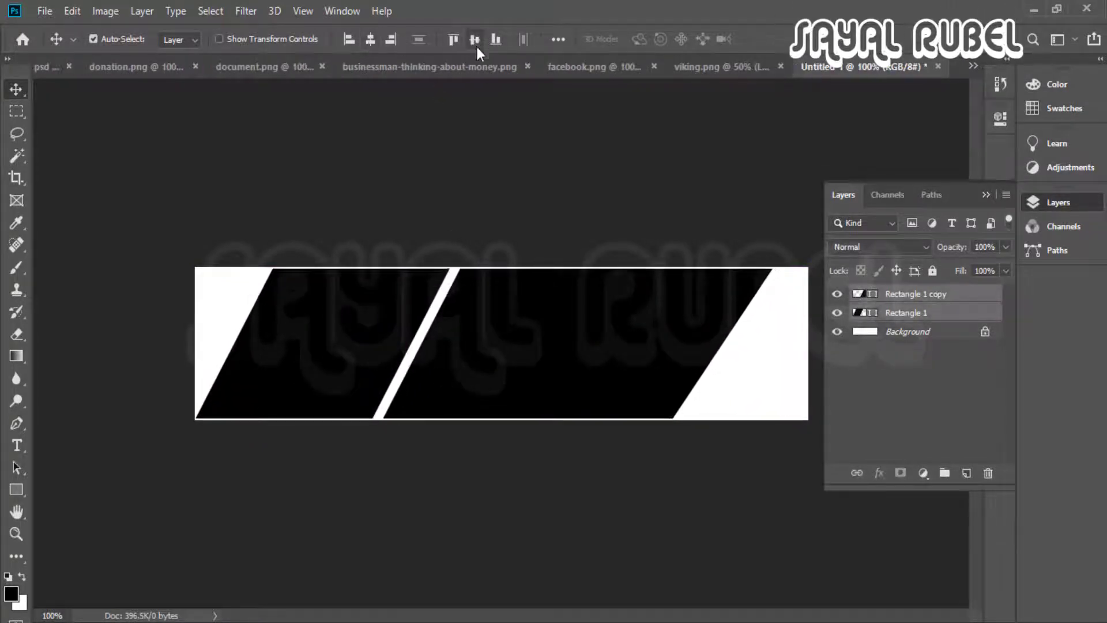
Stretch both parallelograms together horizontally until they nearly reach the banner's right edge
key("p")
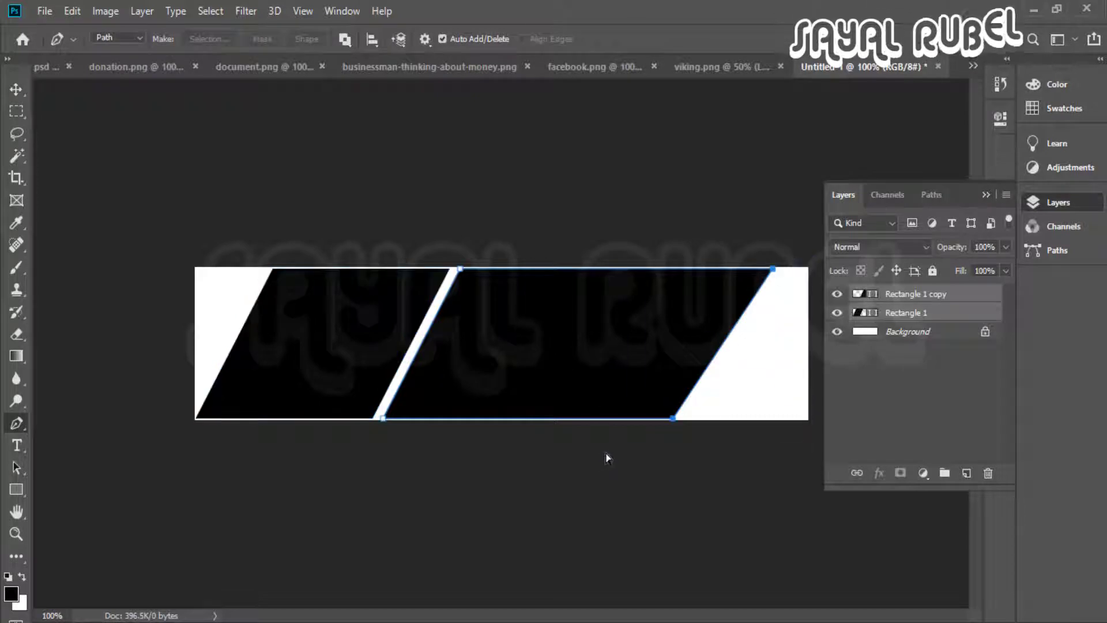
key("ctrl+t")
left_click_drag(775, 343, 801, 344)
key("Return")
Select the Rectangle 1 layer and give the Gradient tool's gradient a dark blue starting stop
left_click(916, 314)
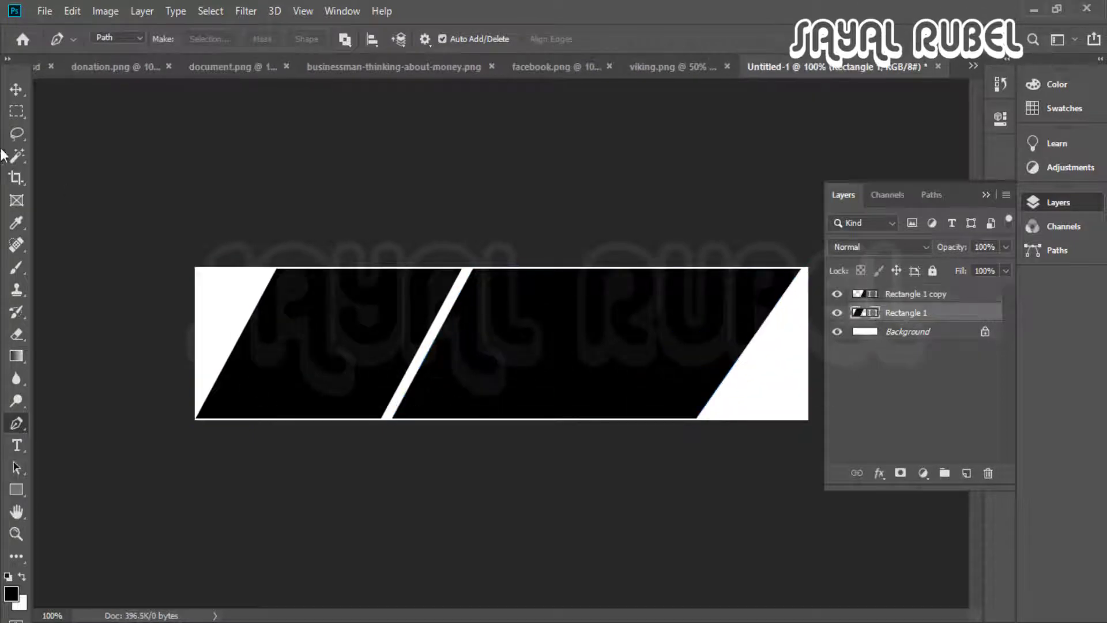
left_click(23, 355)
left_click(127, 39)
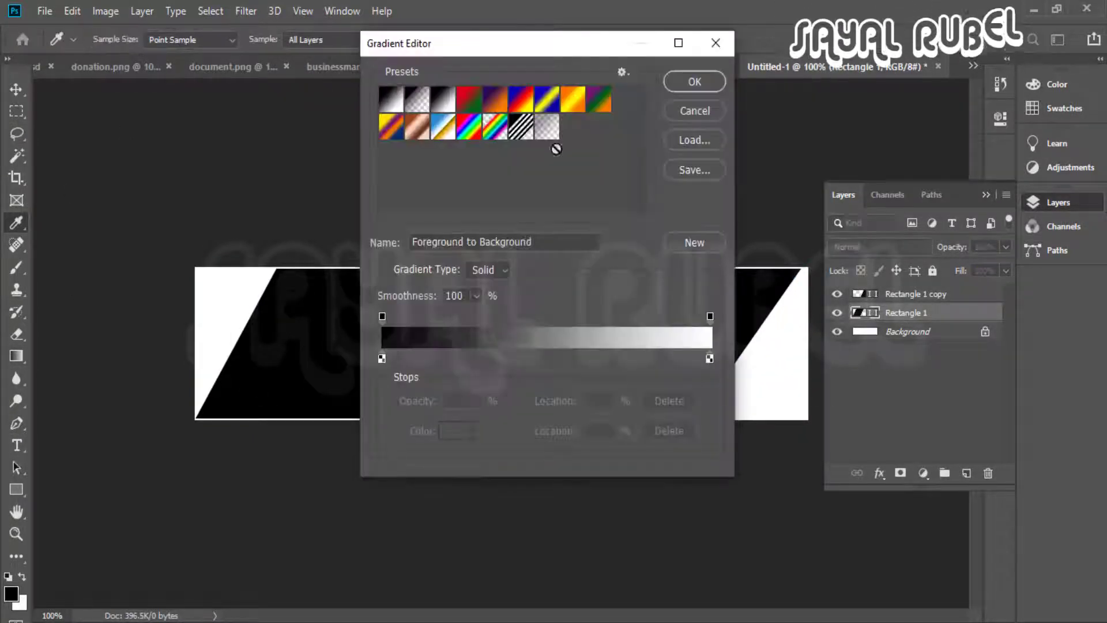
double_click(382, 358)
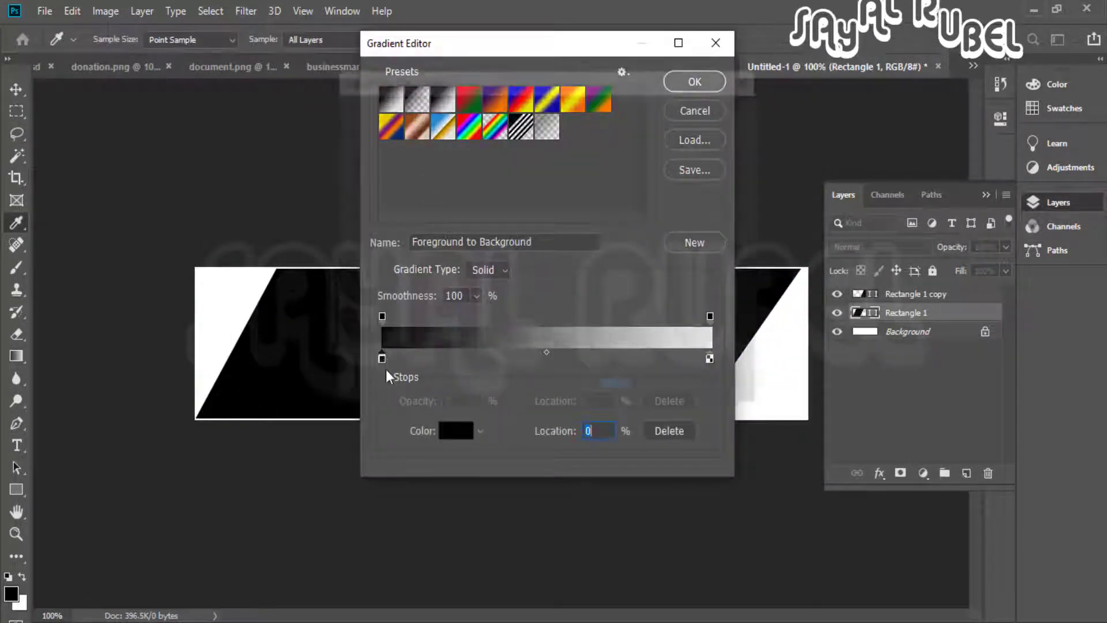
left_click(567, 184)
left_click_drag(526, 128, 547, 251)
left_click_drag(563, 190, 562, 205)
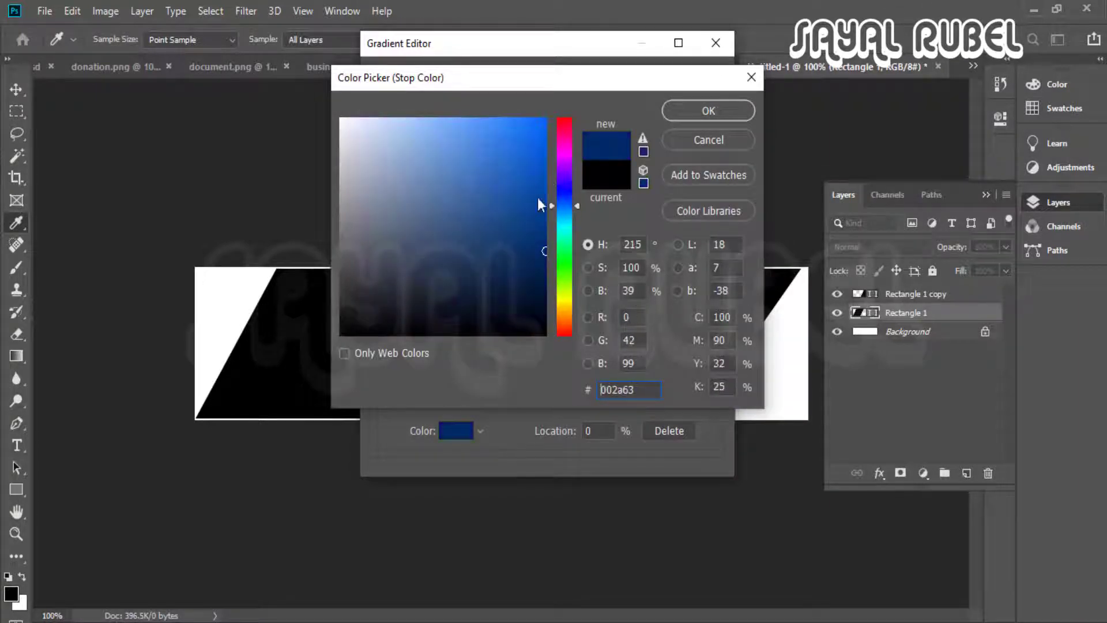
left_click_drag(527, 151, 544, 218)
left_click(691, 117)
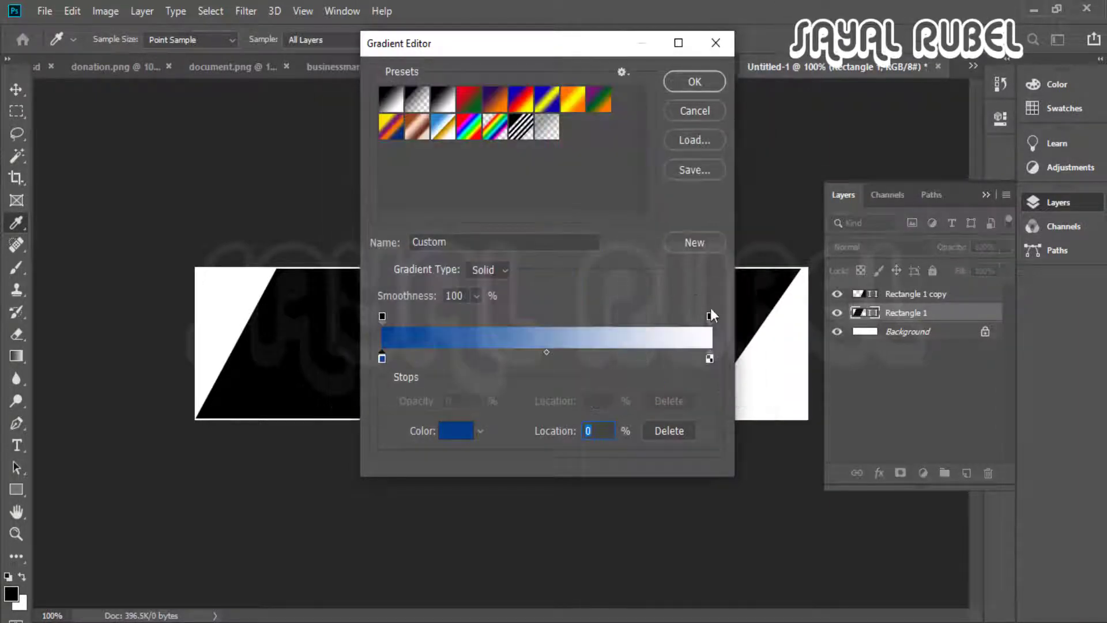
Switch to Photos to examine the panel colours in the Twitch overlay reference image and return to the gradient editing
left_click(1099, 559)
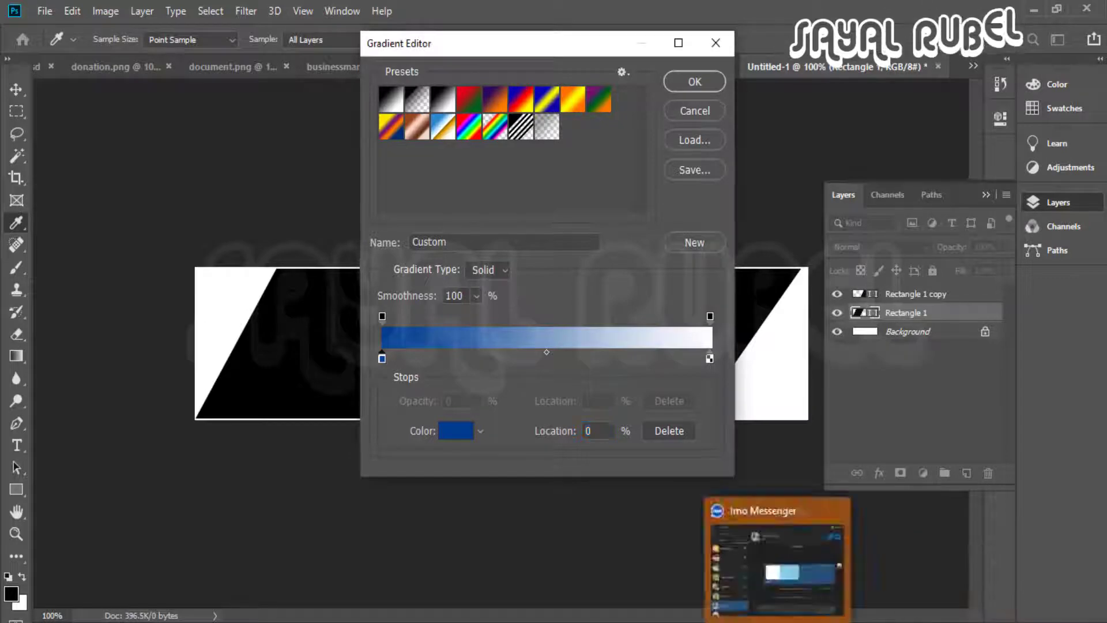
key("Return")
key("alt+Tab")
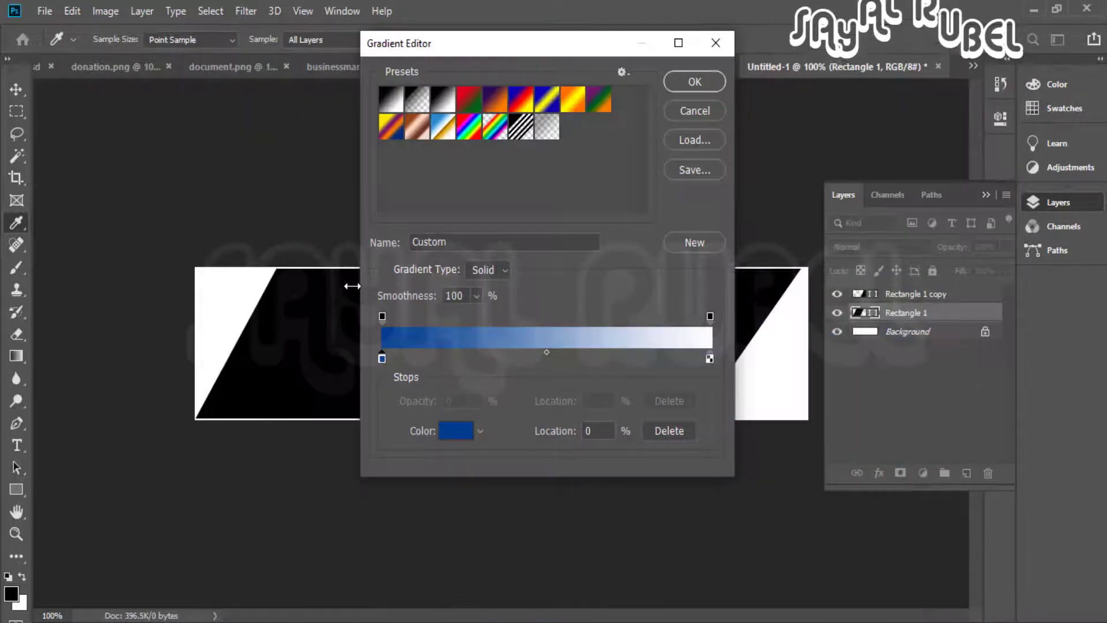
key("alt+Tab")
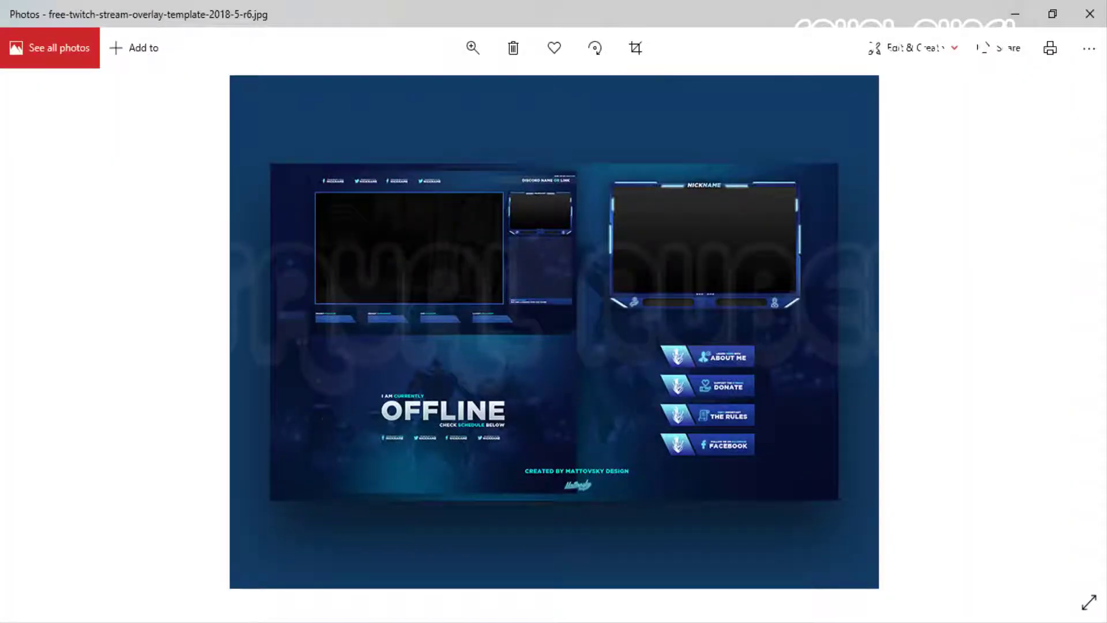
key("alt+Tab")
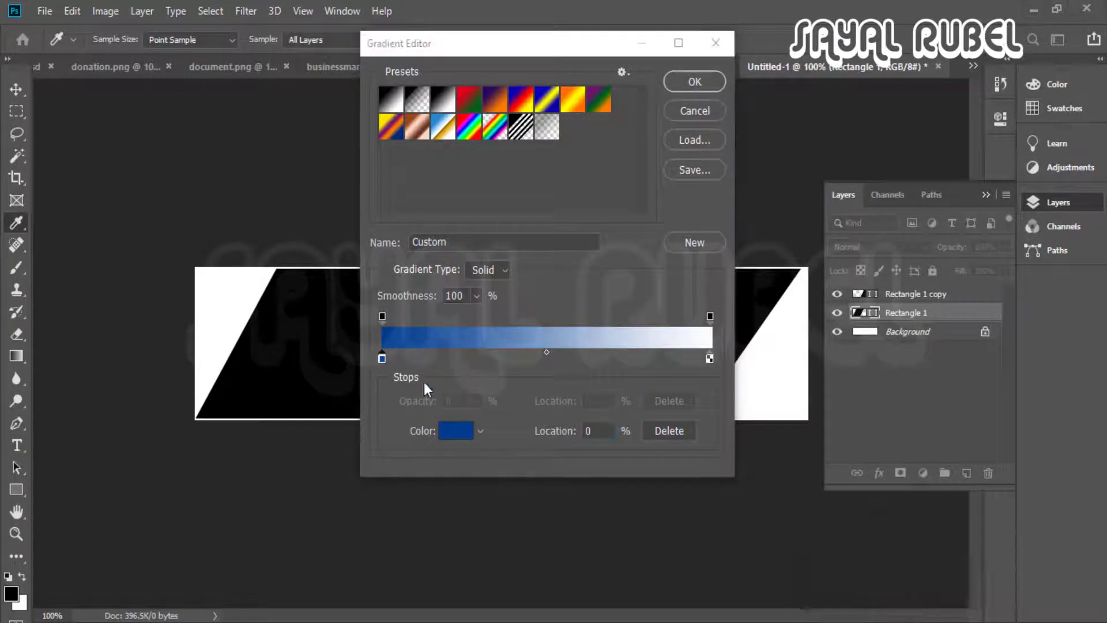
Change the gradient's starting colour stop to light blue
left_click(455, 430)
left_click(484, 117)
left_click(686, 113)
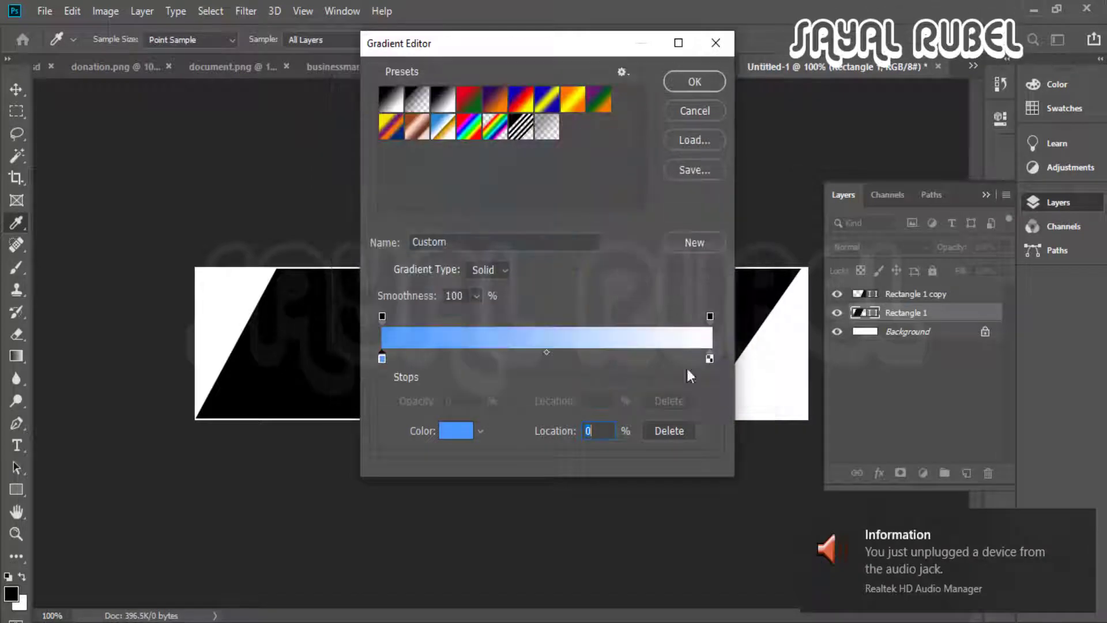
Make the gradient's end stop dark blue and try to apply the gradient directly to the Rectangle 1 layer
double_click(708, 358)
left_click(568, 199)
left_click_drag(599, 77, 939, 159)
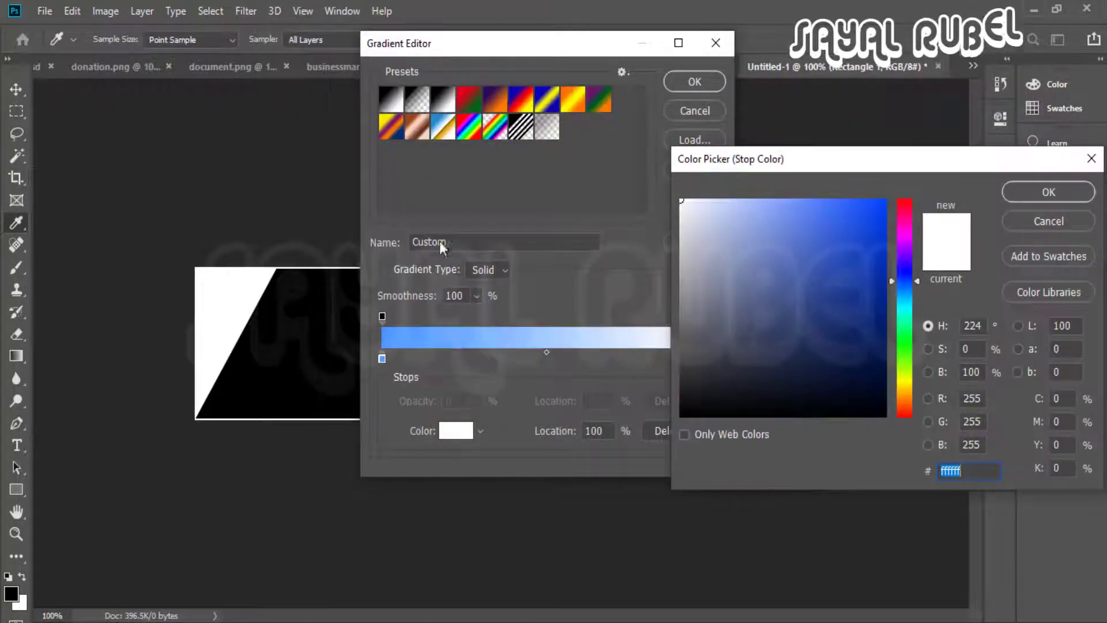
left_click(903, 307)
left_click(911, 287)
left_click(822, 208)
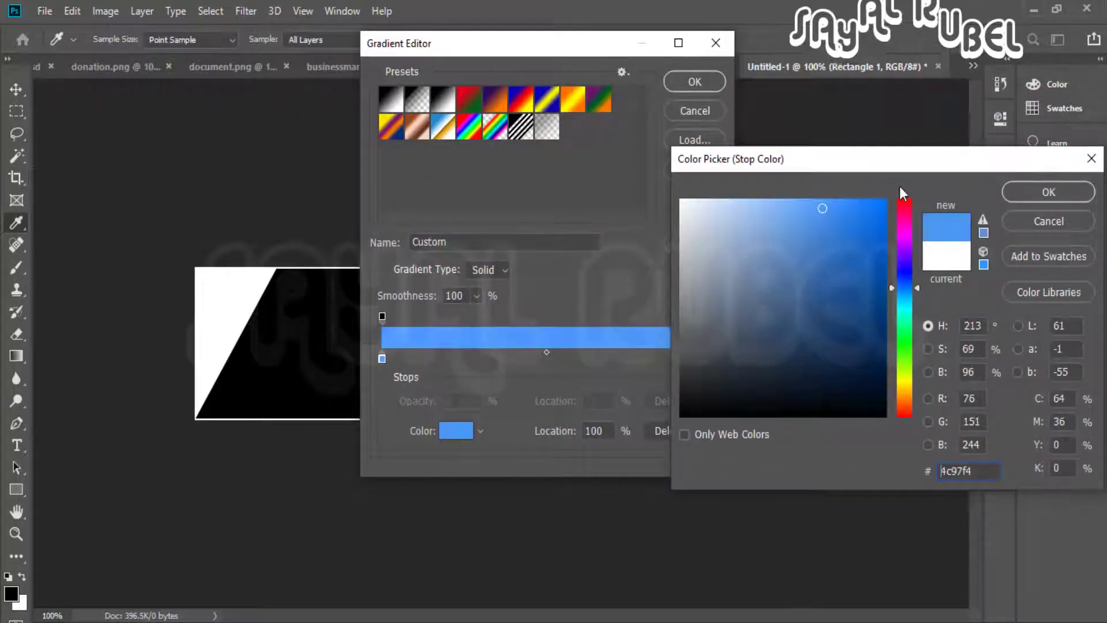
left_click(873, 336)
left_click(1048, 192)
left_click(694, 81)
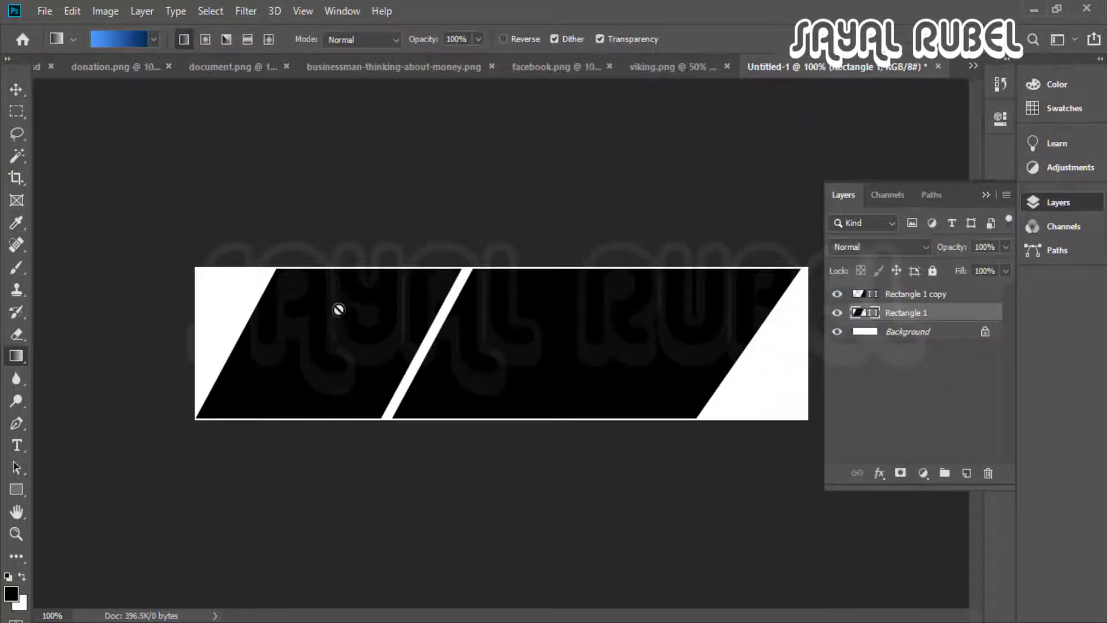
left_click(321, 365)
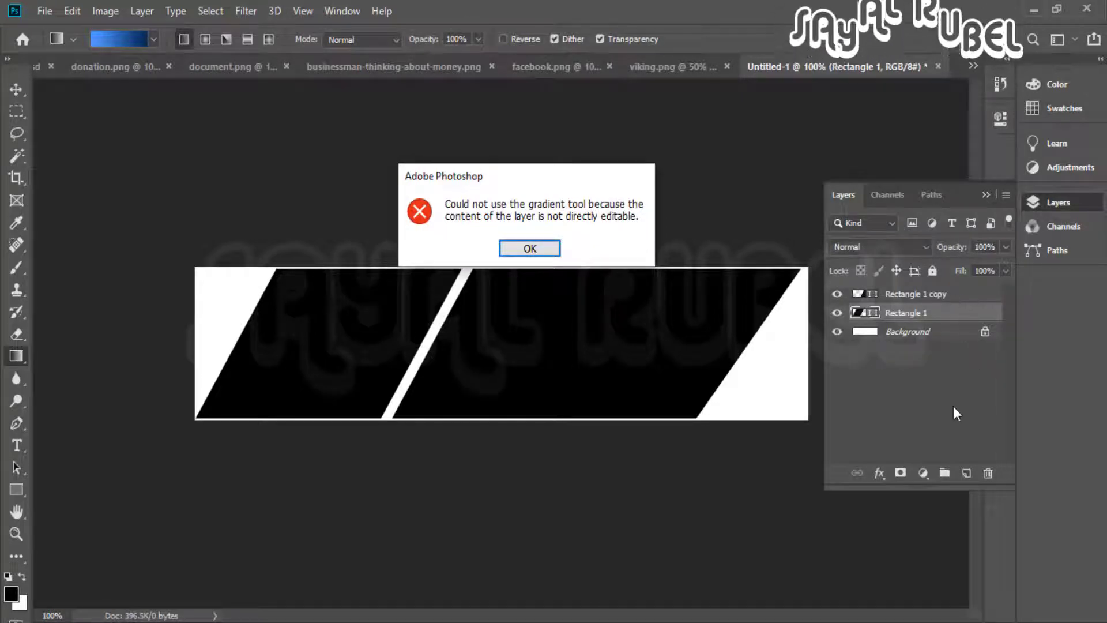
left_click(531, 249)
Add a Gradient Overlay effect to the Rectangle 1 layer, keeping the banner in view
right_click(913, 313)
left_click(740, 26)
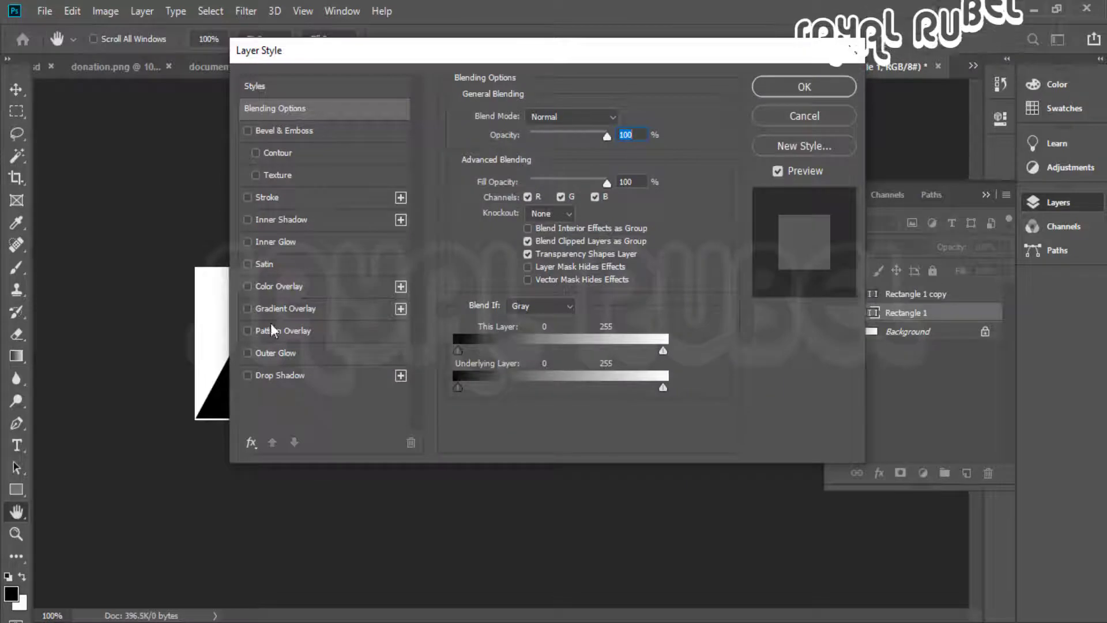
left_click(326, 306)
left_click_drag(468, 52, 801, 64)
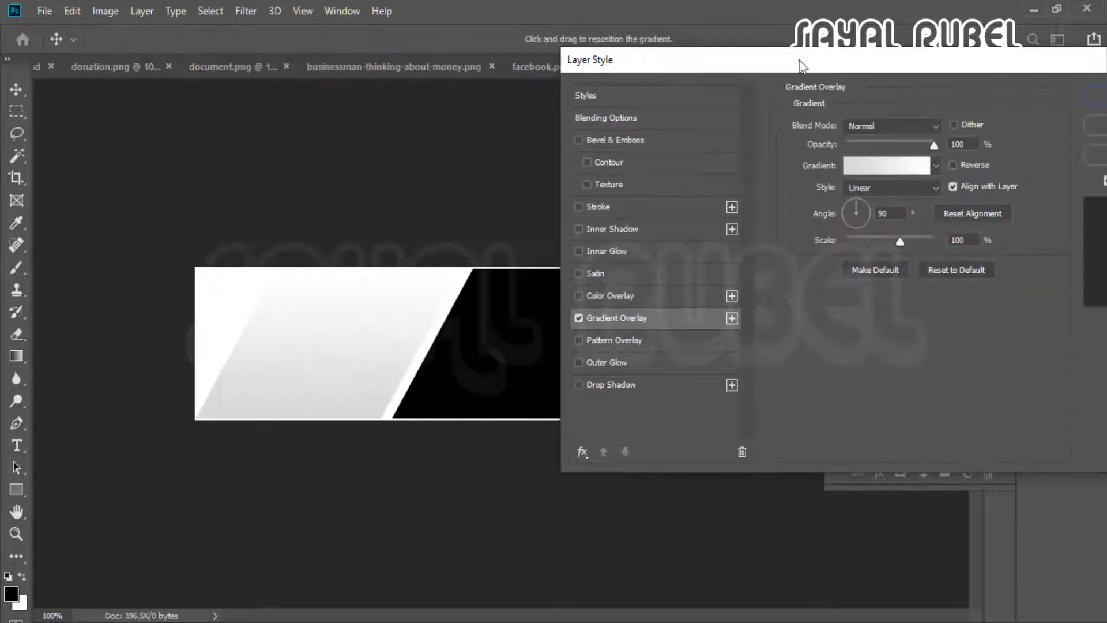
Change the starting colour stop of the Gradient Overlay's gradient to light blue
left_click(886, 166)
left_click(382, 359)
left_click(454, 430)
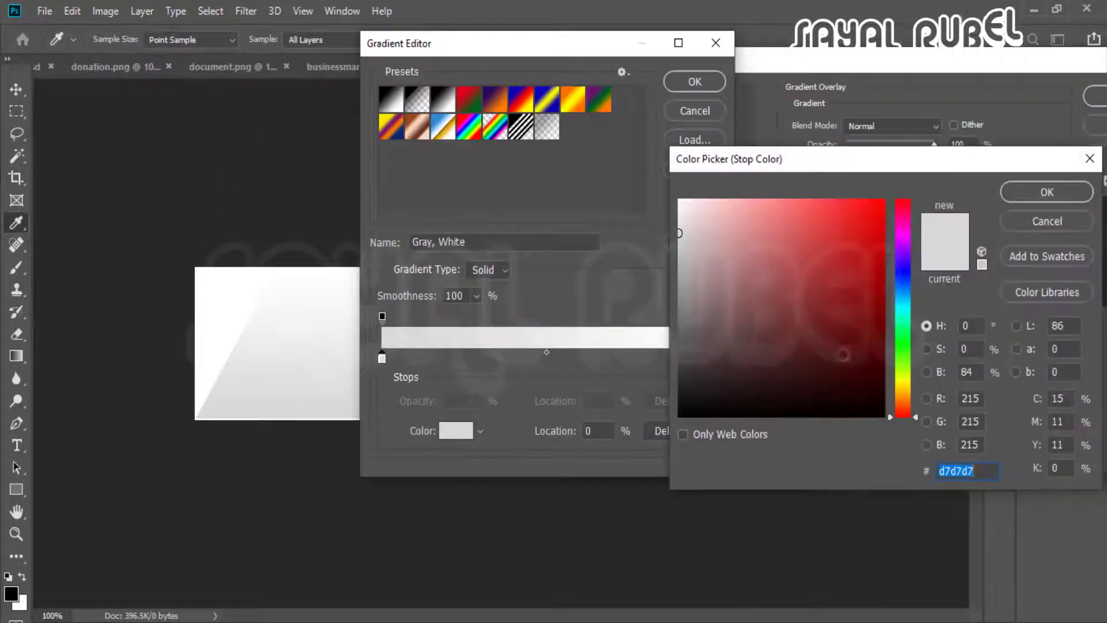
left_click(903, 302)
left_click_drag(797, 222, 790, 190)
left_click_drag(907, 298, 904, 279)
left_click(1026, 192)
Set the overlay gradient's end colour stop to dark blue, 01187a
left_click(709, 359)
double_click(709, 359)
left_click(882, 312)
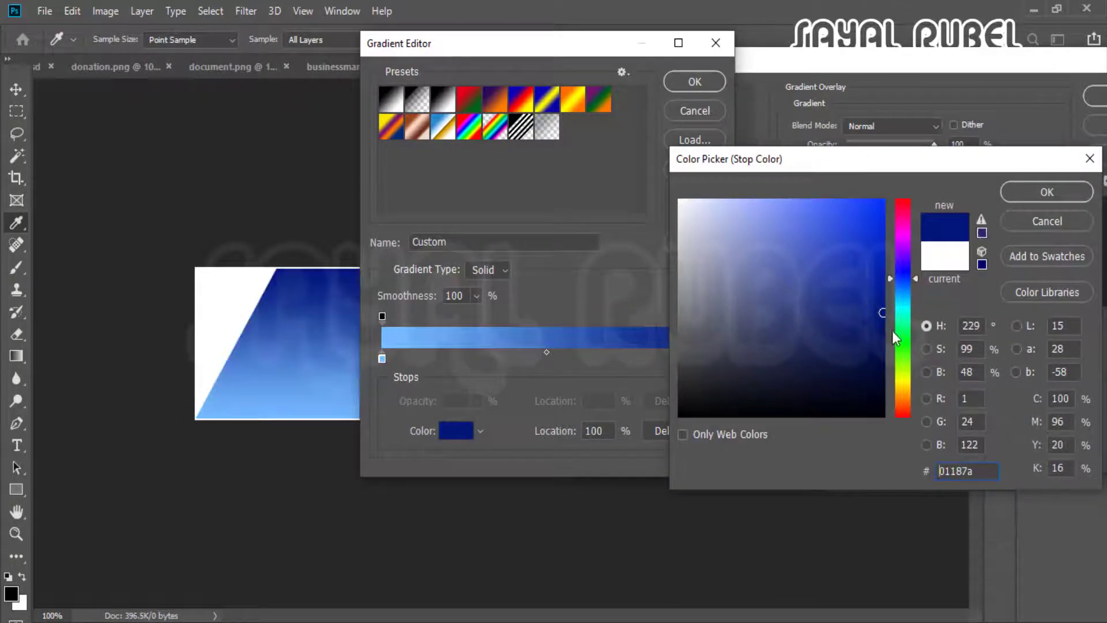
key("Return")
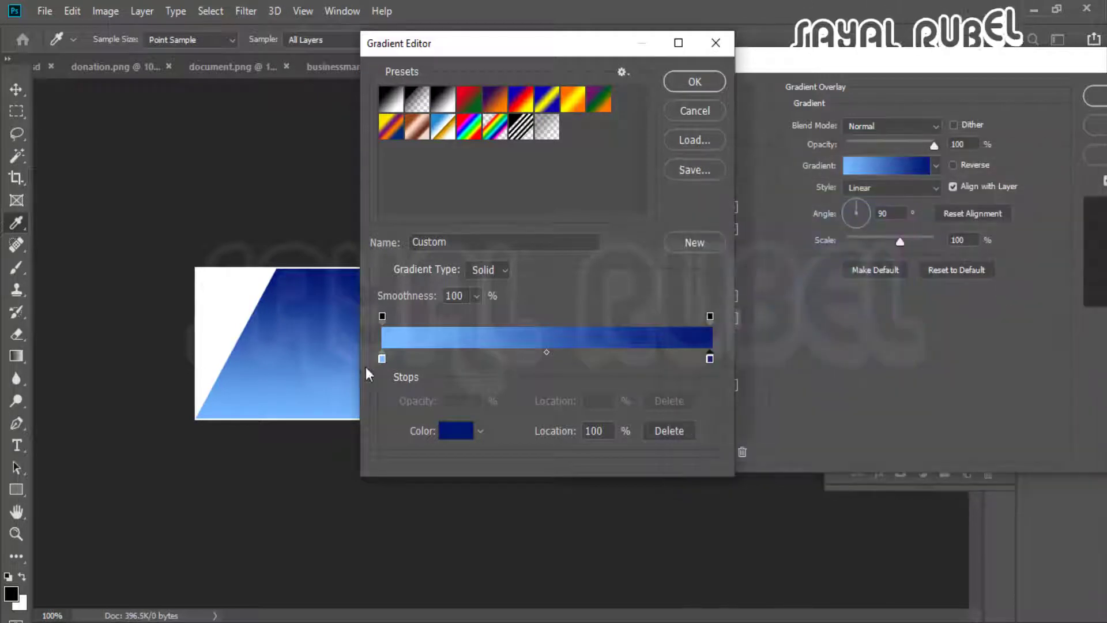
Swap the two stops so the overlay gradient runs from dark blue to light blue, and apply the layer style
left_click_drag(382, 358, 553, 359)
left_click_drag(710, 358, 380, 359)
left_click_drag(553, 358, 751, 357)
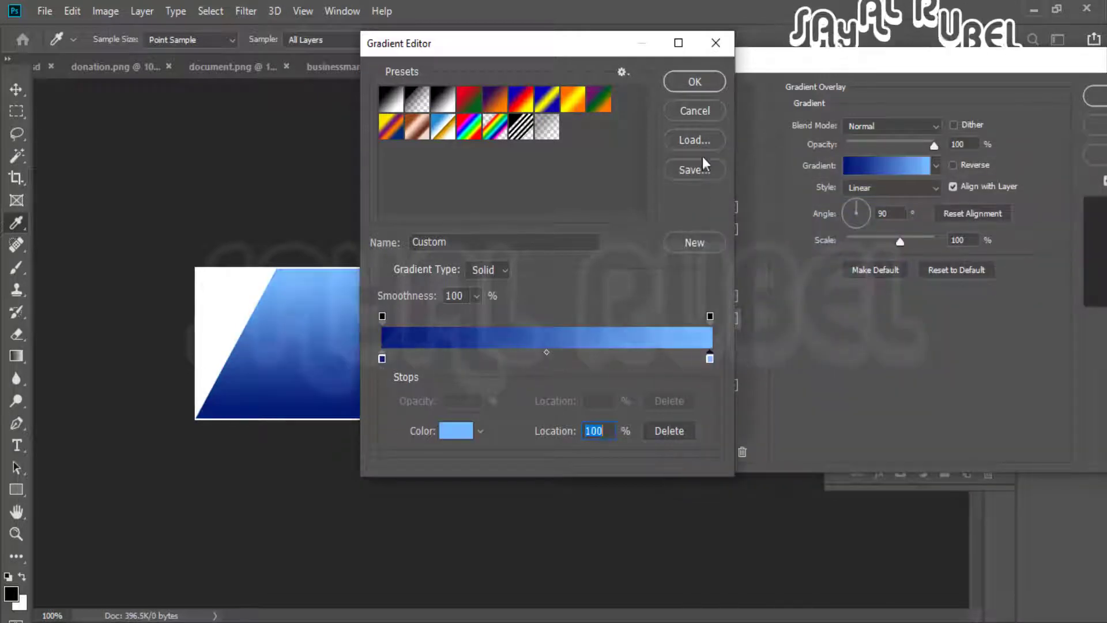
left_click(694, 81)
left_click_drag(942, 62, 795, 128)
left_click(984, 164)
Copy the viking icon from viking.png onto the blue parallelogram in the Untitled-1 banner
key("ctrl+minus")
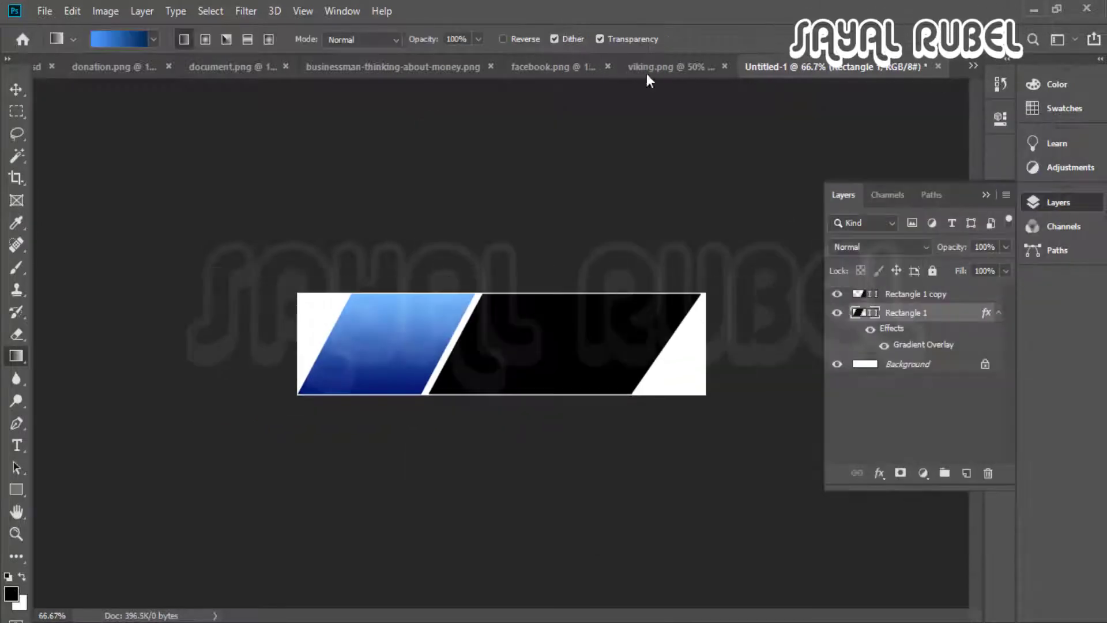
left_click(653, 65)
key("v")
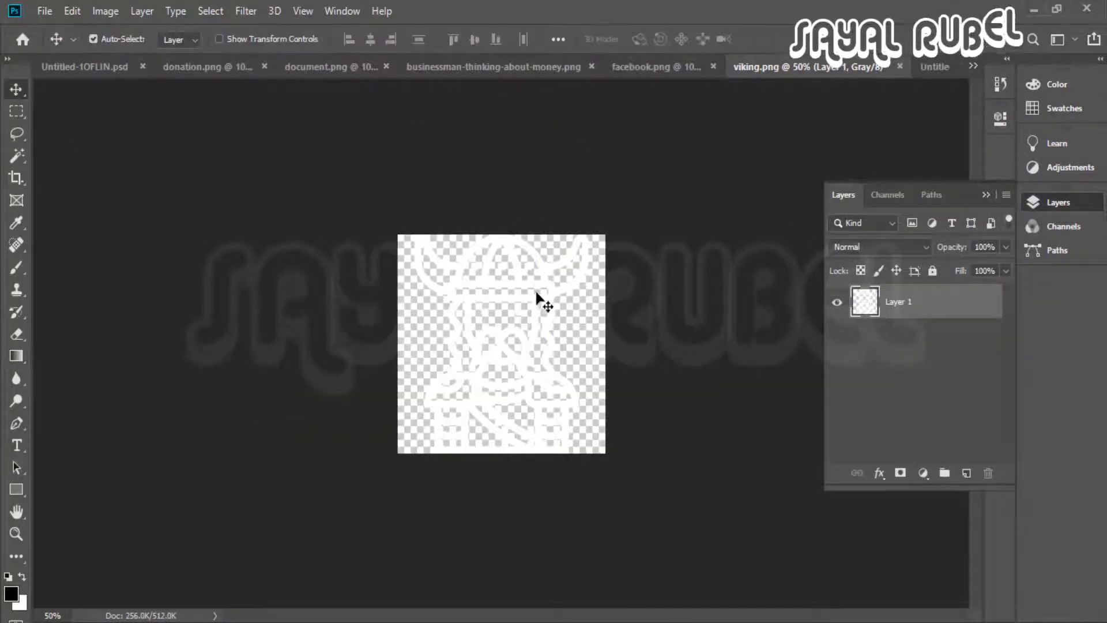
left_click_drag(536, 296, 413, 333)
Scale the viking icon down proportionally to fit inside the blue parallelogram and position it near the shape's center
key("ctrl+t")
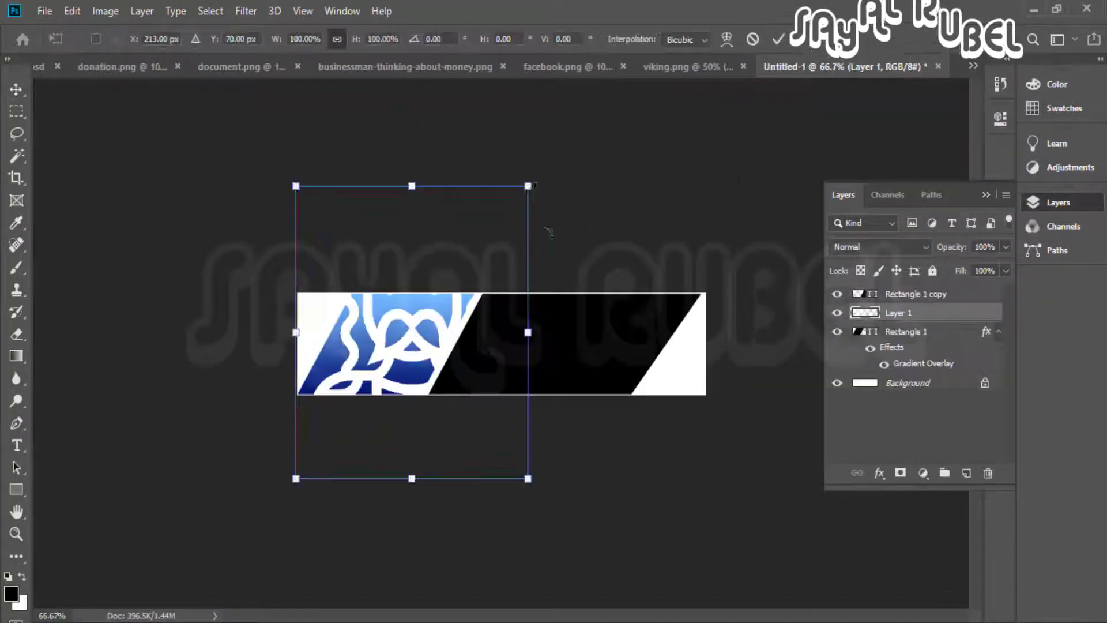
left_click_drag(527, 186, 453, 279)
scroll(353, 381, "up", 2)
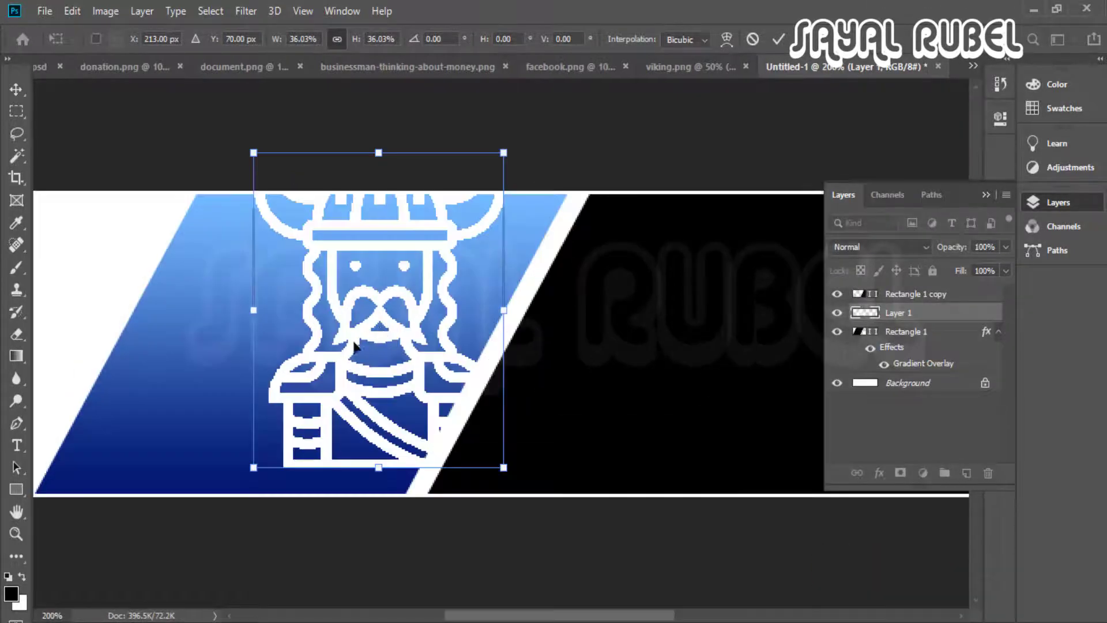
left_click_drag(354, 348, 311, 374)
left_click_drag(461, 177, 421, 230)
left_click_drag(377, 270, 362, 267)
key("Return")
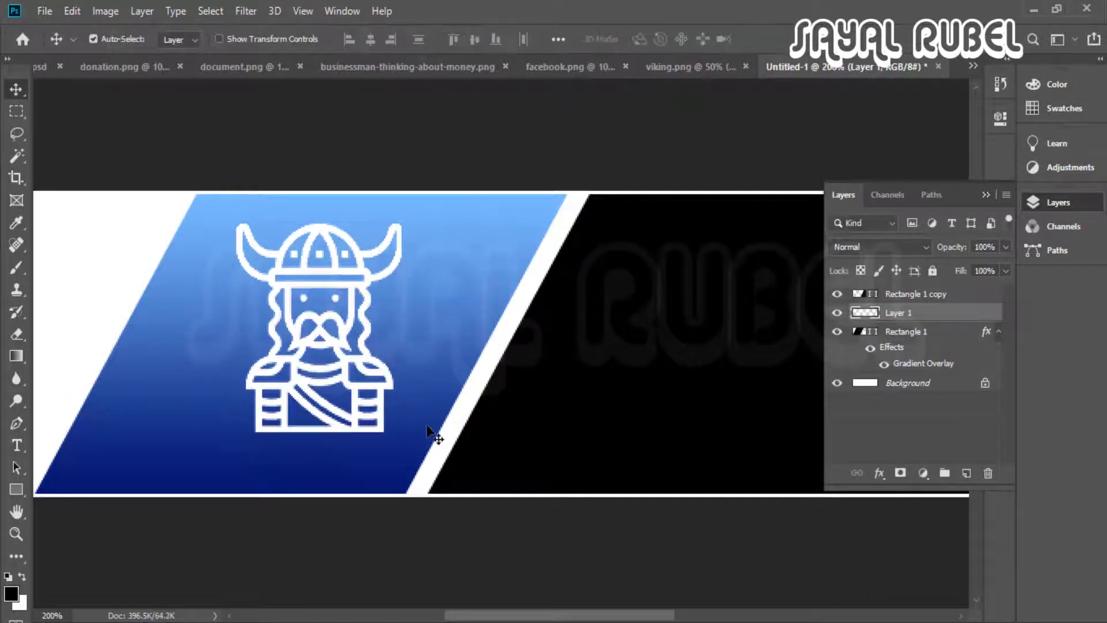
Shift the viking icon slightly to the left inside the blue parallelogram and check its placement in the banner
scroll(346, 358, "down", 2)
left_click_drag(346, 358, 337, 358)
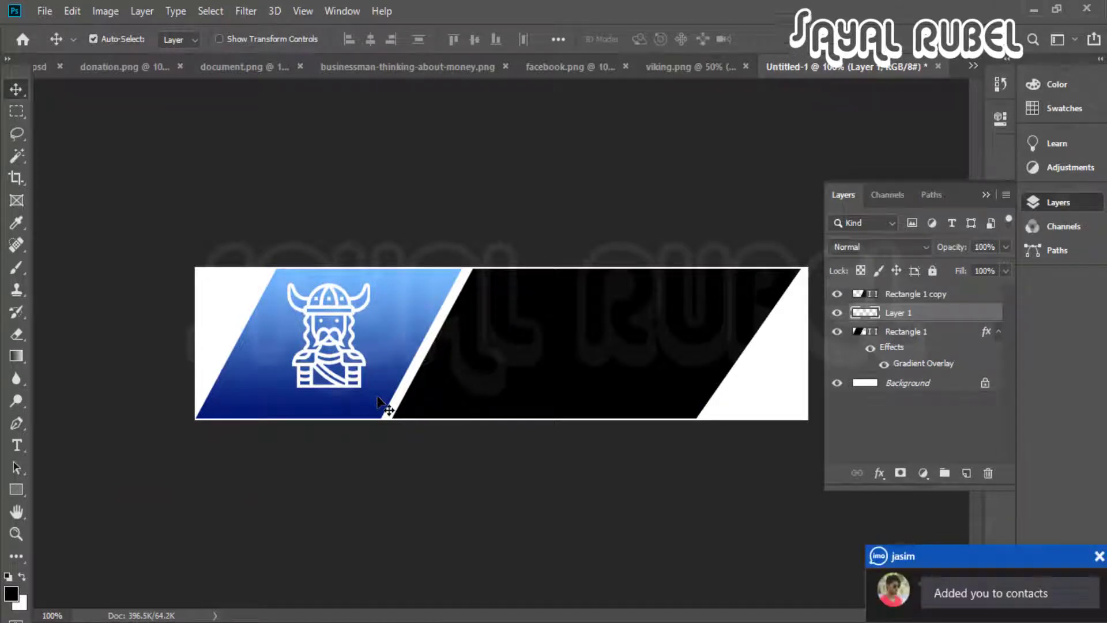
left_click(1098, 555)
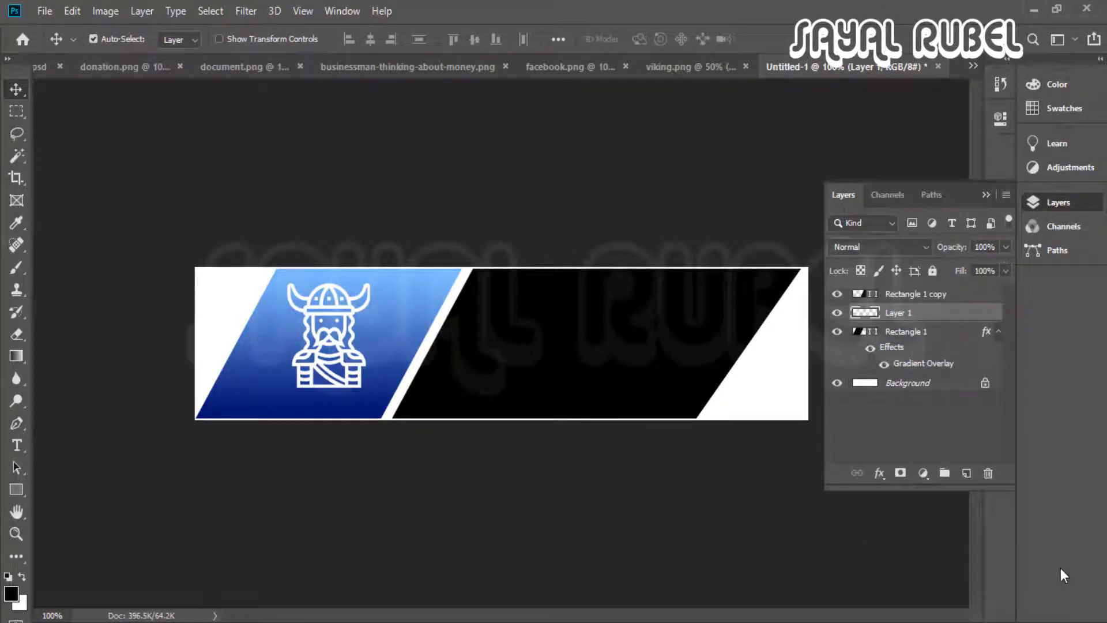
key("ctrl+plus")
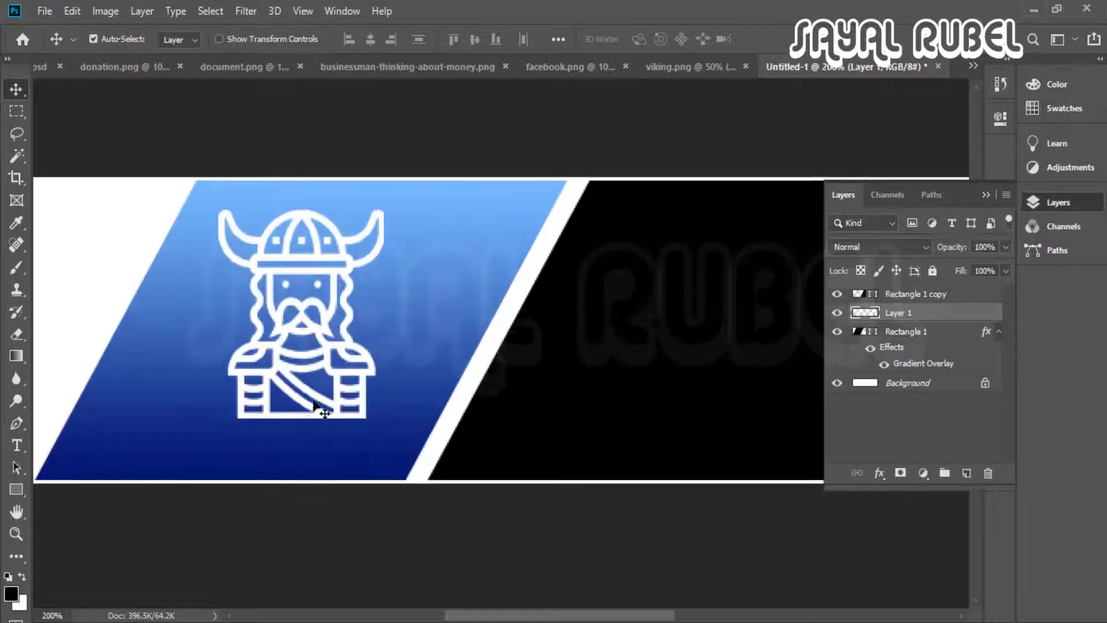
key("ctrl+minus")
key("ctrl+minus")
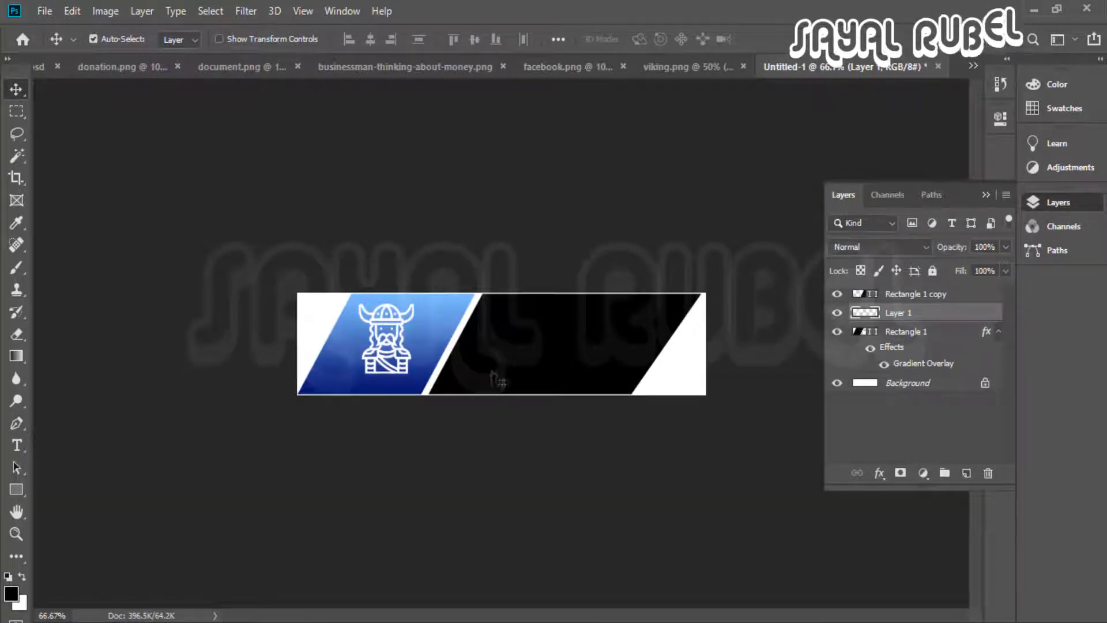
key("ctrl+plus")
key("ctrl+minus")
key("ctrl+plus")
Add a Color Overlay in very dark blue, 000130, to the black parallelogram's layer
right_click(929, 295)
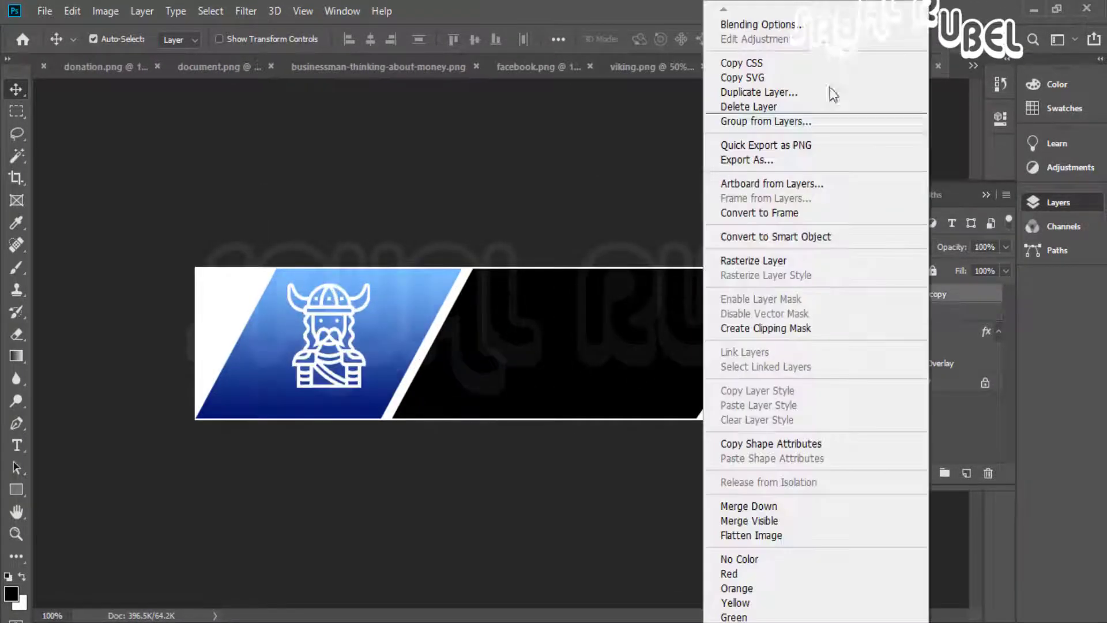
left_click(803, 25)
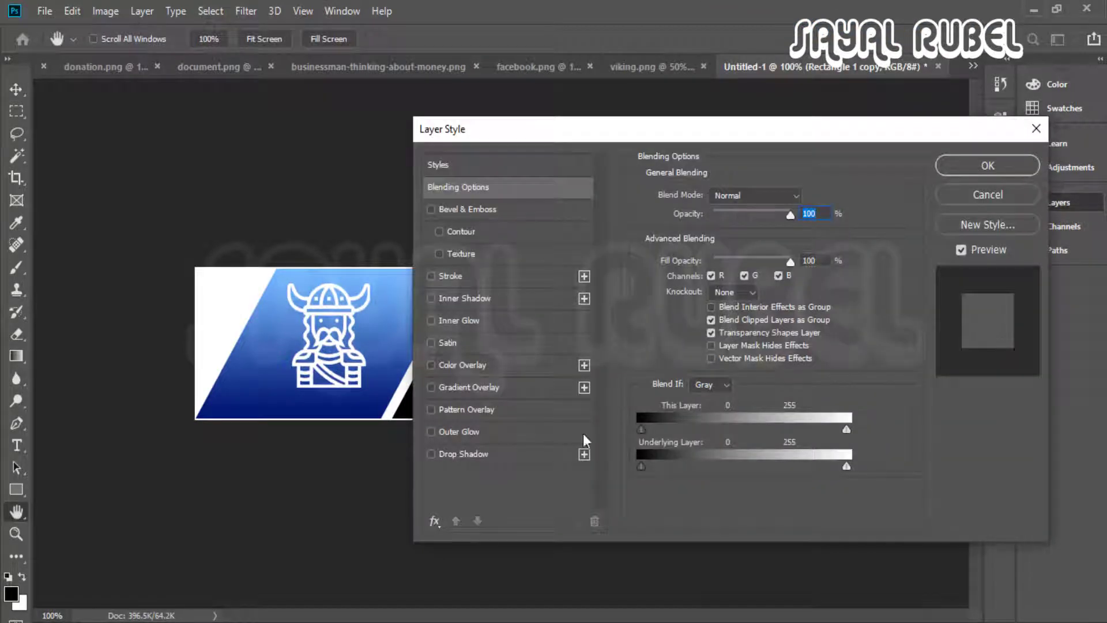
left_click(431, 365)
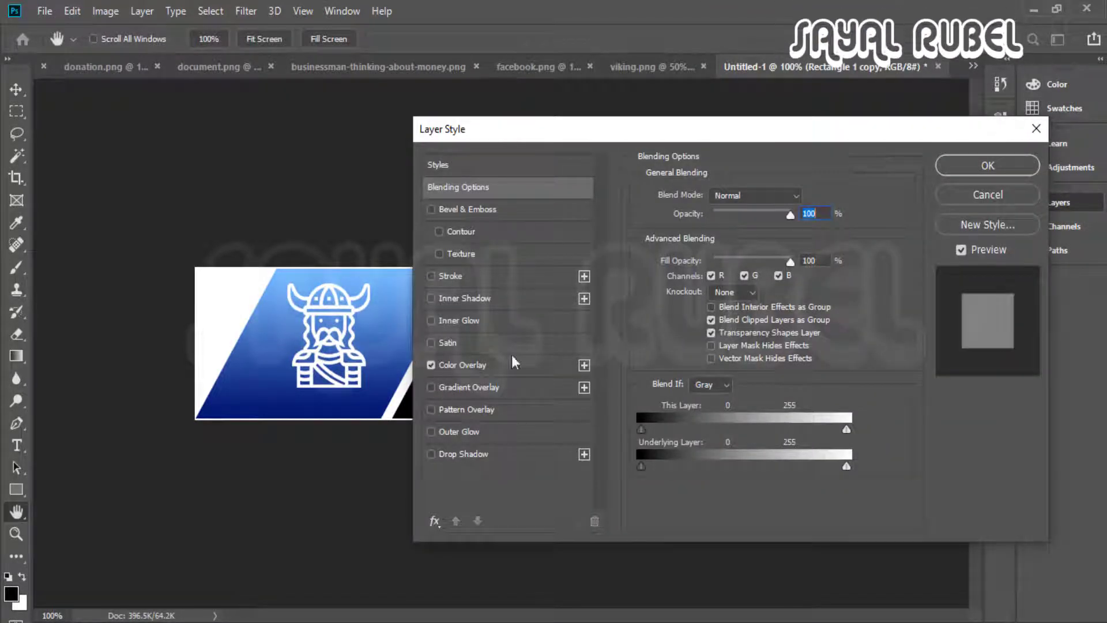
left_click_drag(652, 129, 911, 143)
left_click(731, 378)
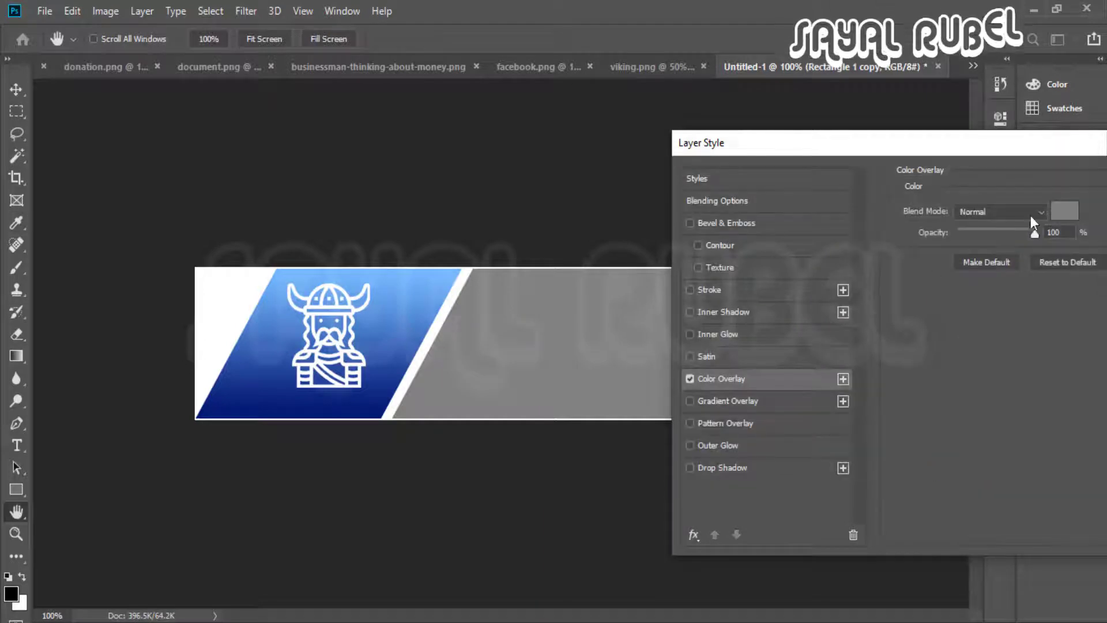
left_click(1063, 217)
left_click(881, 350)
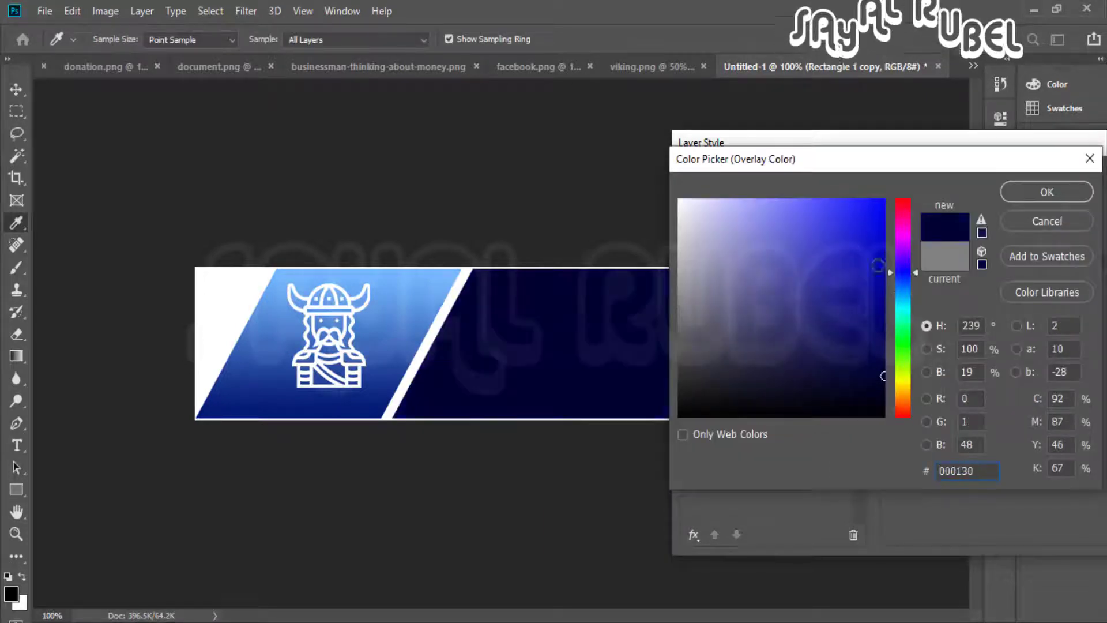
left_click_drag(882, 160, 738, 176)
left_click(902, 209)
Enable Bevel & Emboss with a Texture on the dark parallelogram and try a coarse, grainy pattern
left_click(726, 223)
left_click_drag(909, 151, 836, 149)
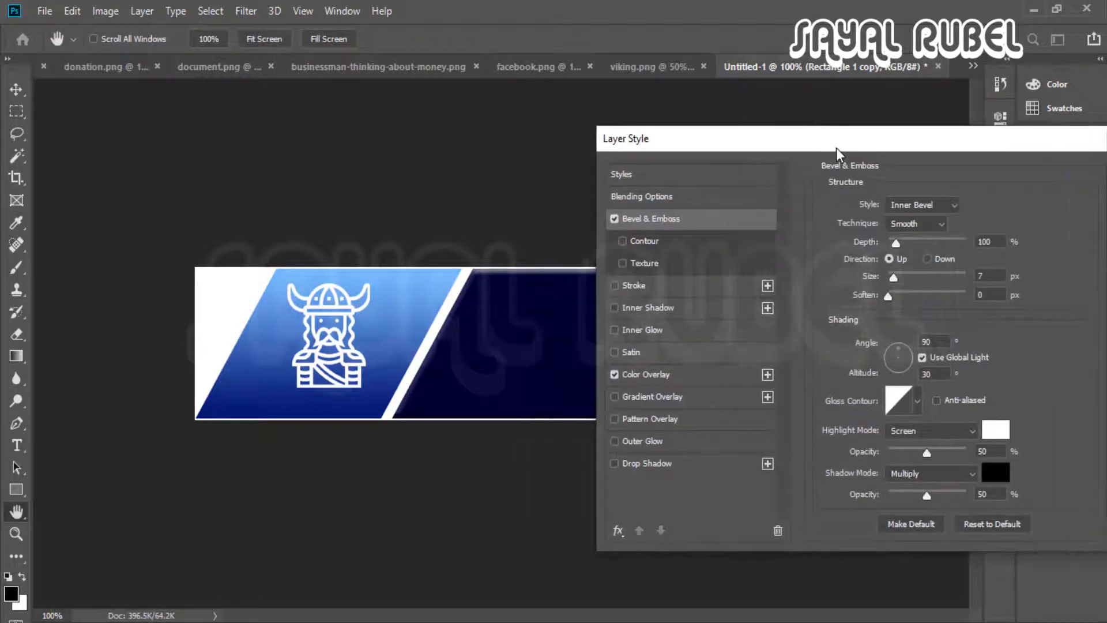
left_click(646, 264)
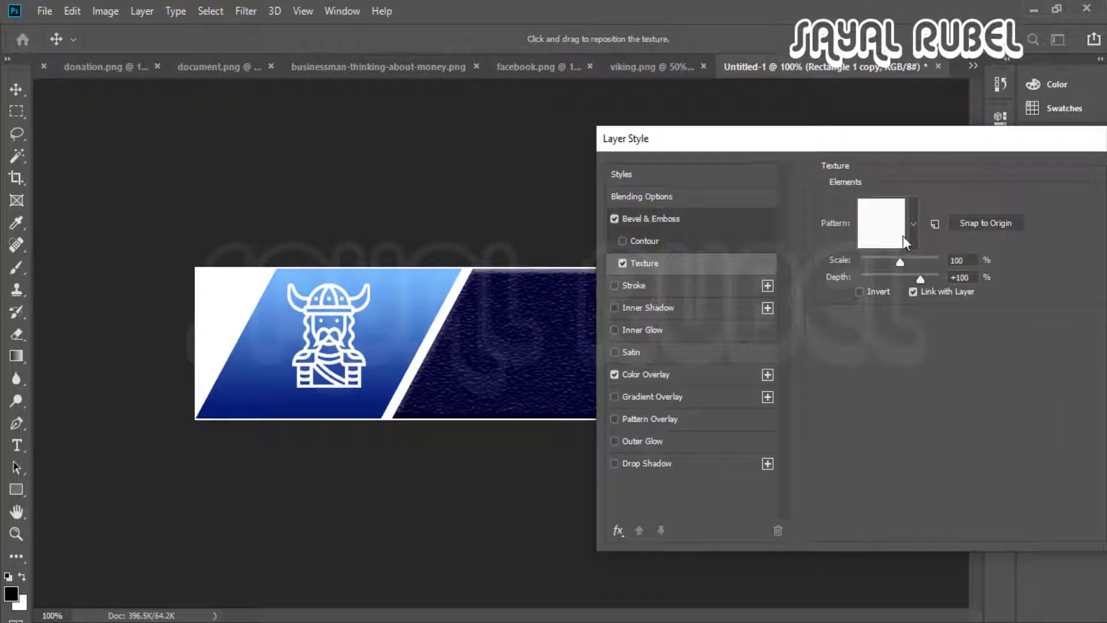
left_click(913, 224)
left_click(882, 308)
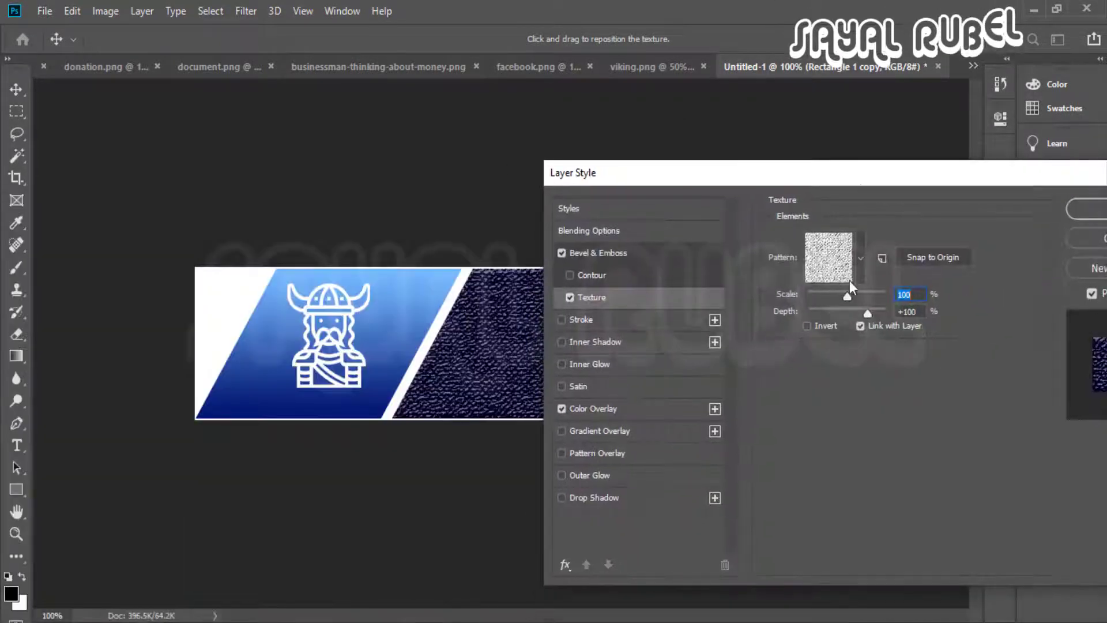
Replace the bevel texture on the dark parallelogram with a subtle, nearly white pattern
left_click(860, 259)
left_click(750, 339)
left_click(1085, 543)
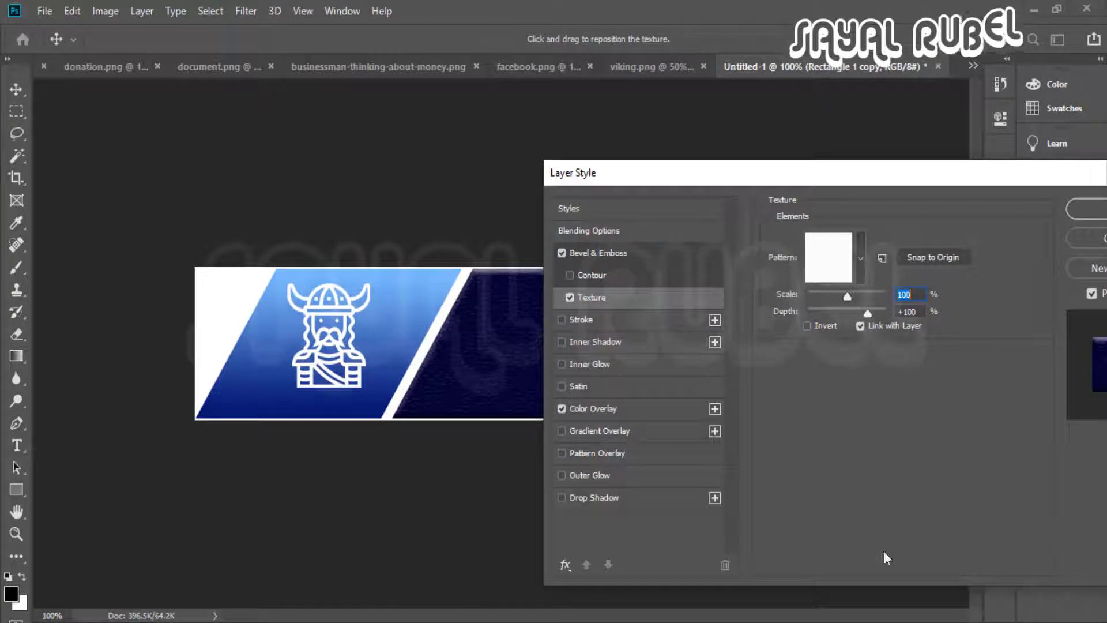
mouse_move(873, 176)
left_mouse_down()
mouse_move(700, 171)
mouse_move(807, 232)
left_mouse_up()
left_click(482, 247)
left_click(699, 235)
left_click(692, 259)
left_click(390, 249)
left_click(652, 353)
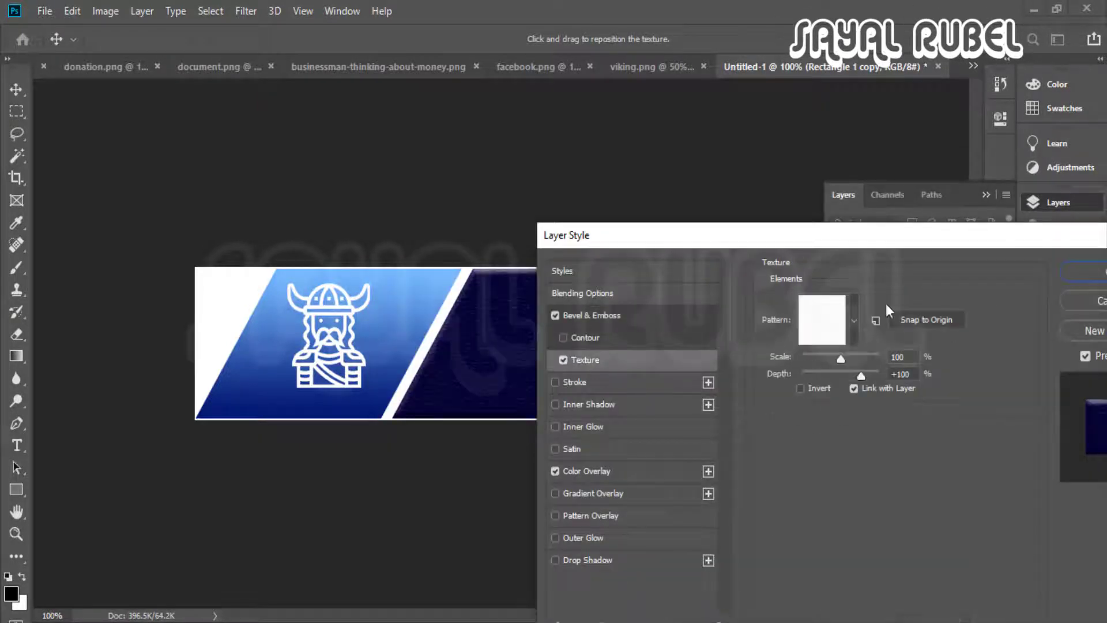
Change the dark parallelogram's bevel style to Emboss
left_click(637, 311)
left_click(854, 300)
left_click(855, 326)
left_click_drag(882, 240, 511, 344)
left_click(499, 398)
left_click(488, 438)
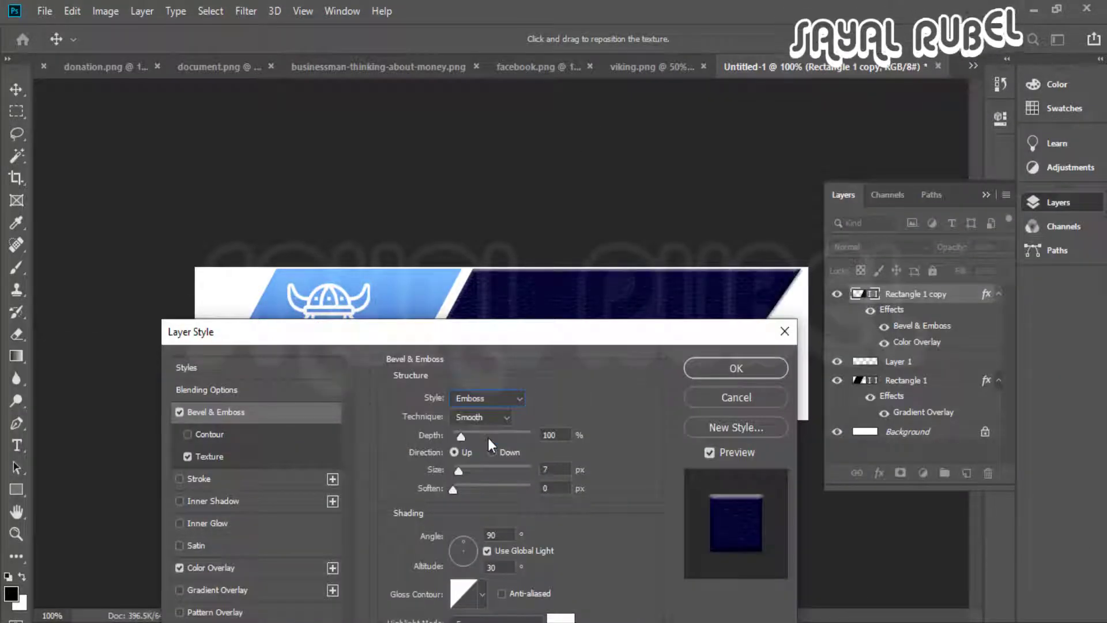
Set the emboss size to 8 px with softening at 0 px
left_click_drag(651, 333, 724, 338)
left_click_drag(534, 480, 530, 480)
left_click_drag(650, 346, 214, 257)
scroll(602, 367, "up", 1)
left_click_drag(138, 252, 147, 252)
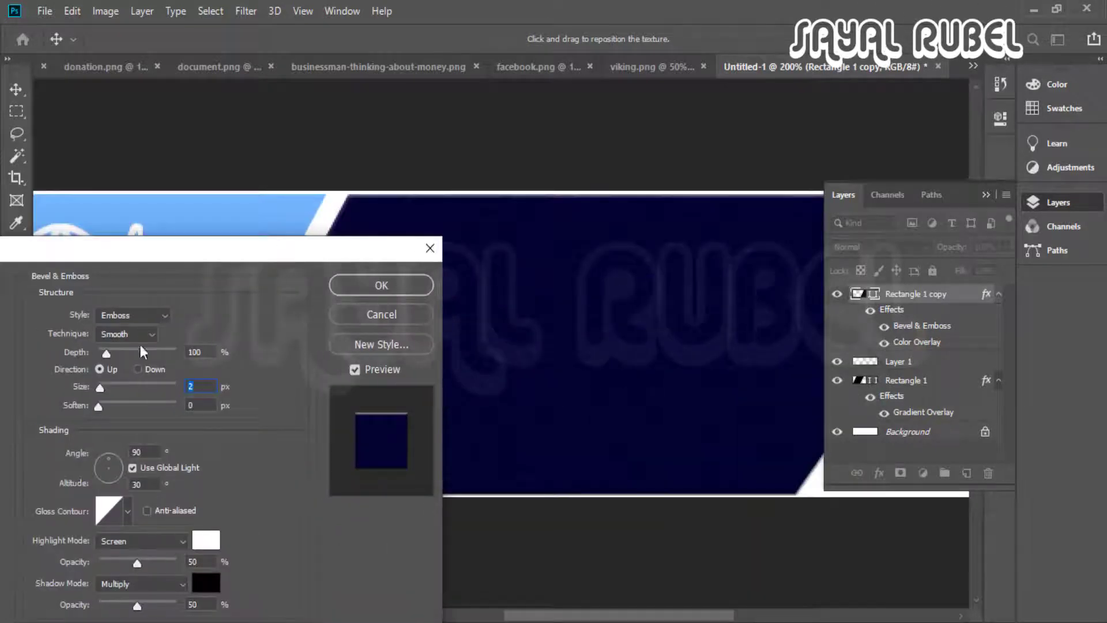
left_click_drag(100, 388, 106, 390)
left_click(103, 408)
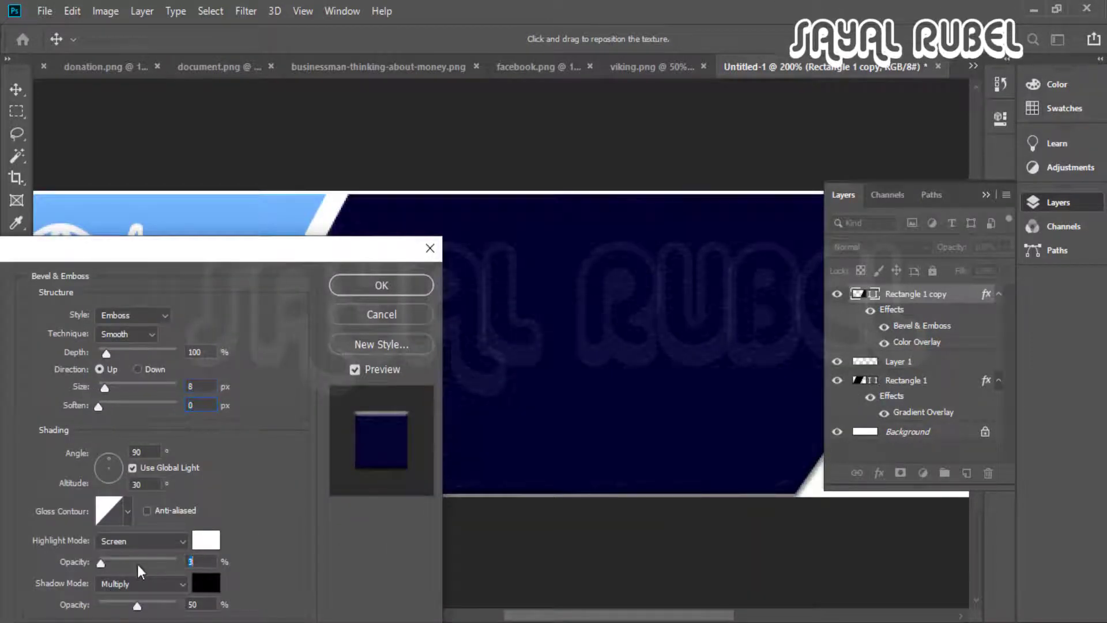
Set the emboss highlight opacity to 78% and apply the dark parallelogram's layer style
left_click_drag(138, 563, 160, 563)
scroll(619, 353, "down", 2)
left_click_drag(628, 361, 637, 360)
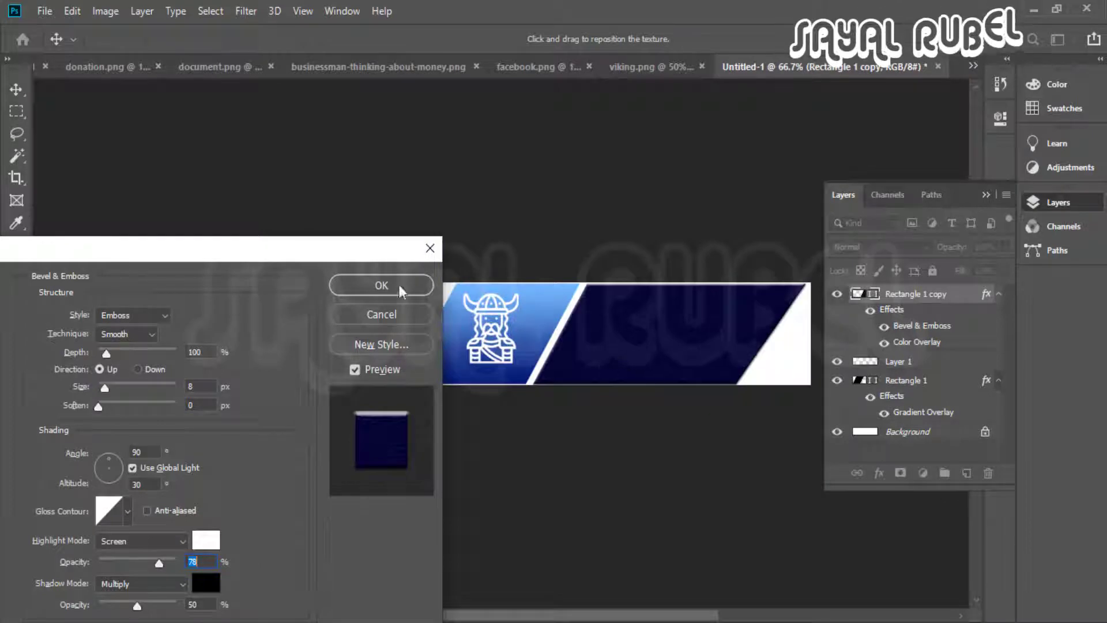
left_click(400, 290)
left_click(655, 336, "ctrl")
left_click(634, 343, "ctrl")
left_click(549, 363, "alt")
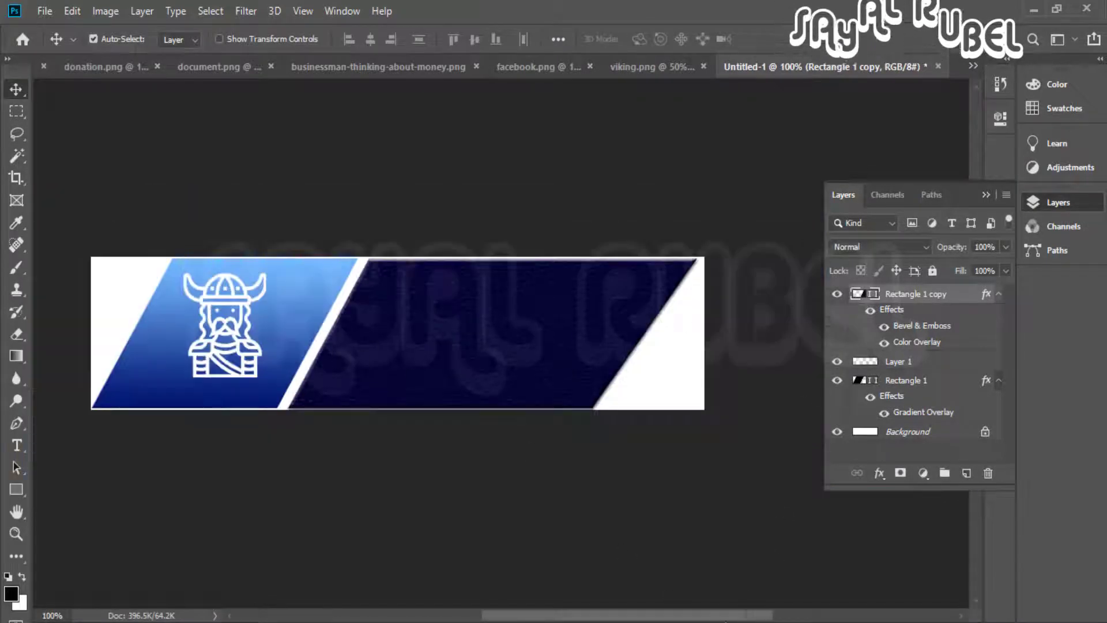
Add an Outer Glow to the viking icon with Normal blending, 17% opacity, 4% spread and 79 px size
scroll(242, 343, "up", 1)
left_click(897, 361)
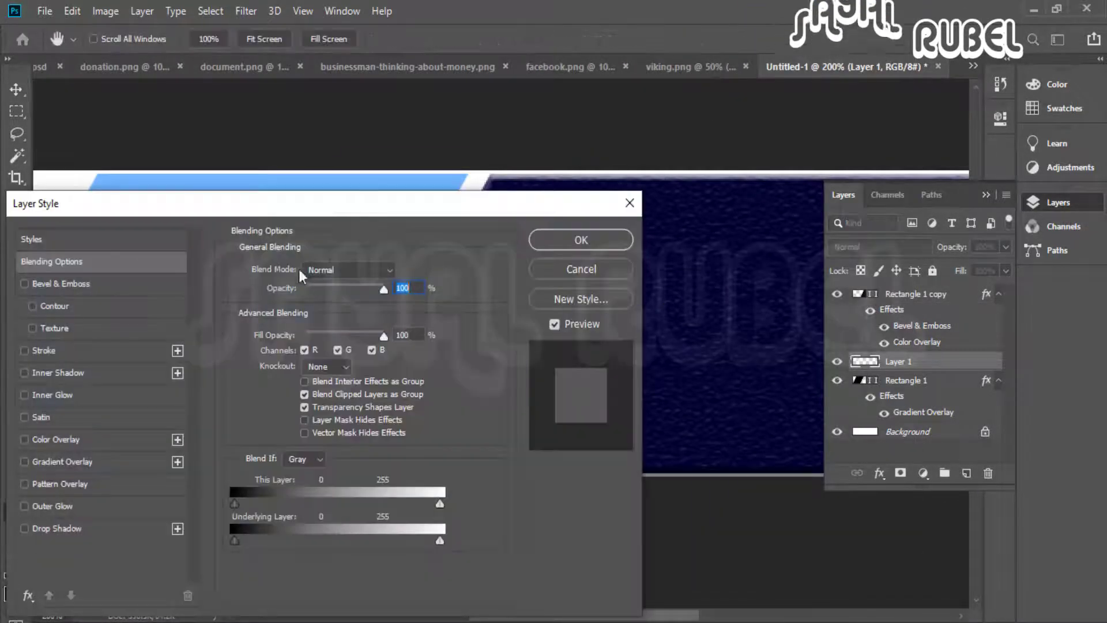
left_click_drag(257, 206, 718, 185)
left_click(504, 486)
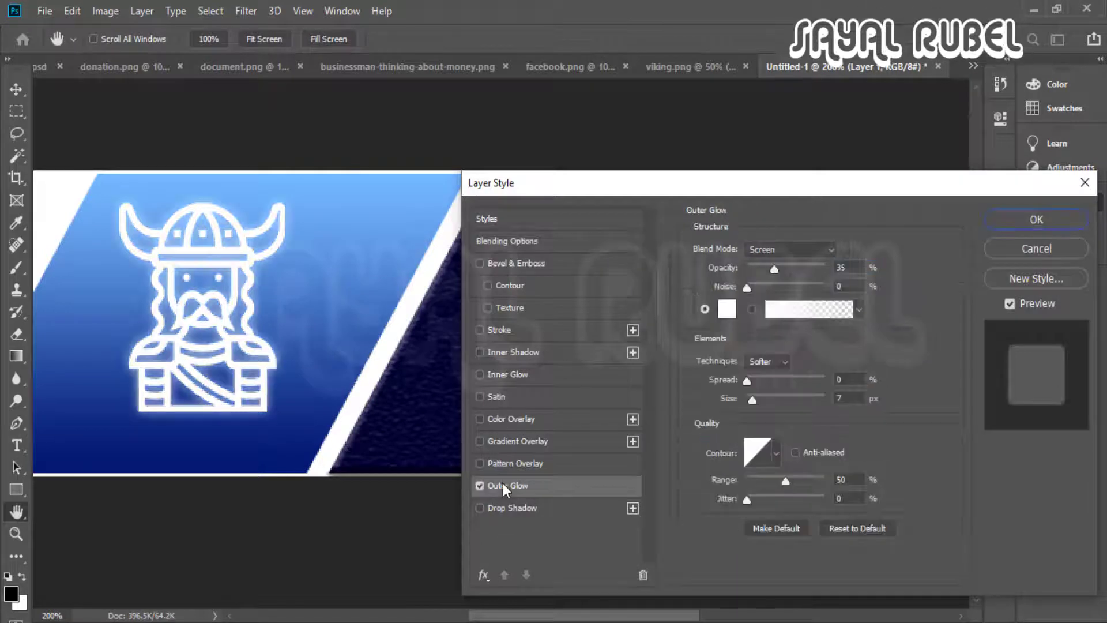
left_click(773, 248)
left_click(762, 211)
left_click_drag(774, 268, 757, 279)
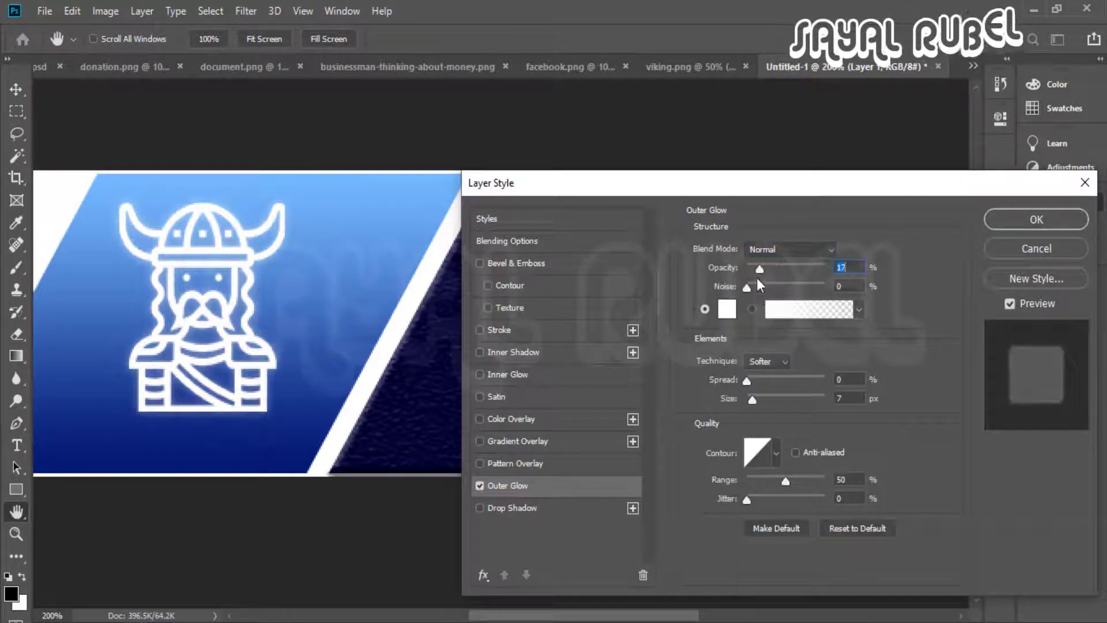
left_click_drag(760, 403, 775, 400)
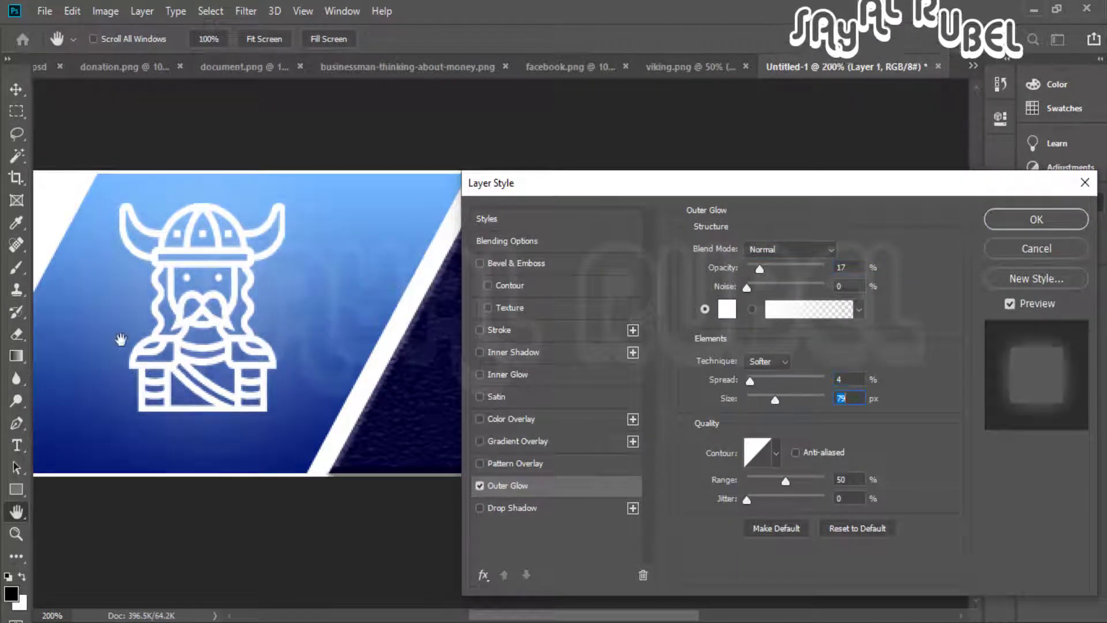
Recolour the viking icon's outer glow to cyan and set its opacity to 45% with Normal blending
key("ctrl+minus")
left_click(727, 309)
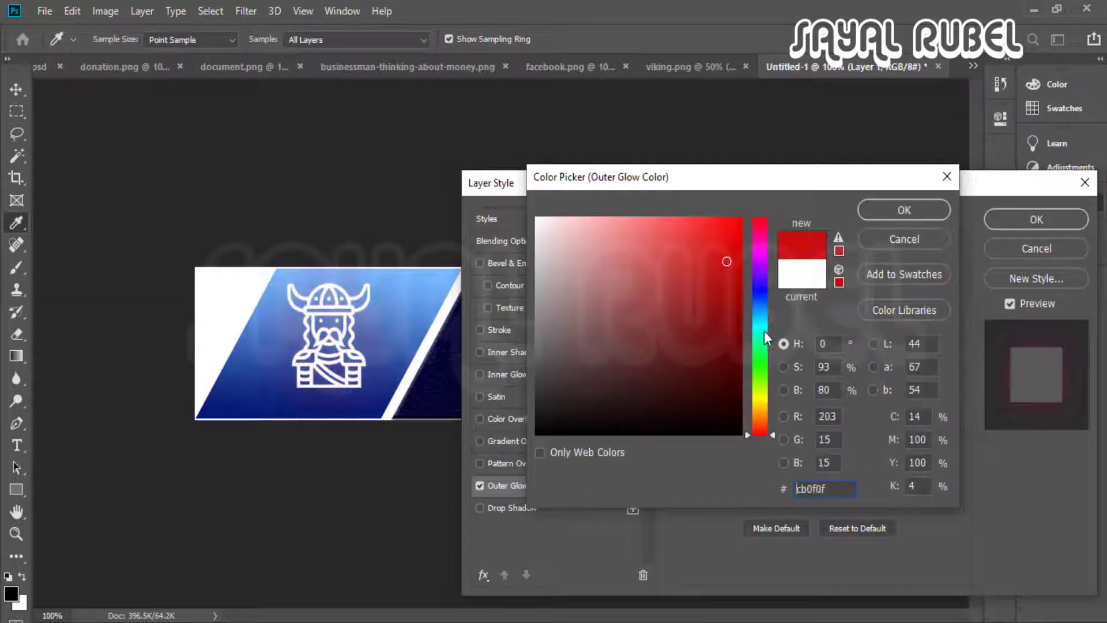
left_click_drag(763, 331, 763, 387)
key("Return")
left_click_drag(770, 266, 762, 322)
left_click(789, 249)
left_click(766, 211)
left_click(728, 310)
left_click(885, 214)
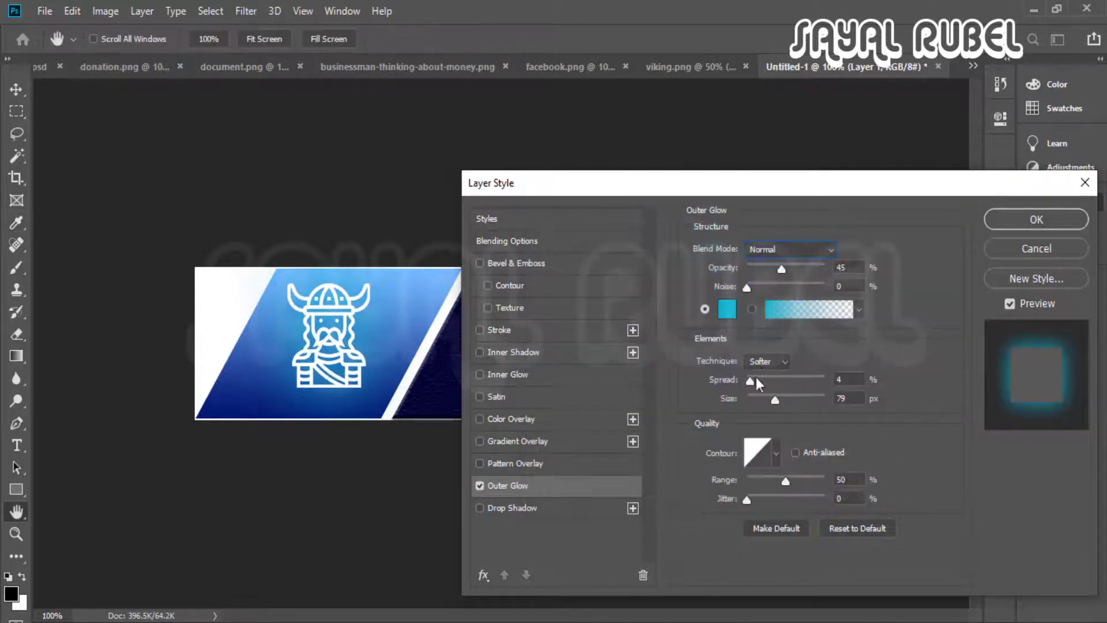
Fine-tune the glow's spread, size and noise, then apply the viking icon's layer style
mouse_move(754, 380)
left_mouse_down()
mouse_move(765, 384)
mouse_move(754, 384)
left_mouse_up()
mouse_move(775, 401)
left_mouse_down()
mouse_move(794, 403)
mouse_move(775, 405)
left_mouse_up()
left_click_drag(747, 287, 759, 292)
left_click_drag(820, 186, 289, 366)
left_click(494, 396)
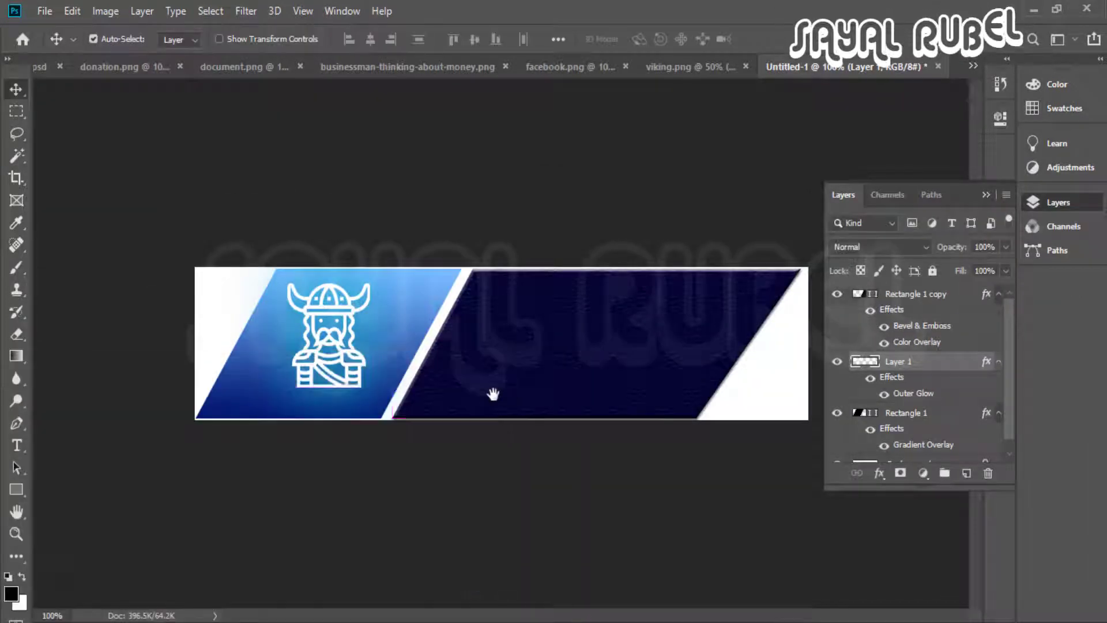
scroll(551, 378, "down", 1)
scroll(551, 378, "up", 1)
Copy the hand-and-coin icon from donation.png into the Untitled-1 banner and scale it down proportionally
left_click(81, 67)
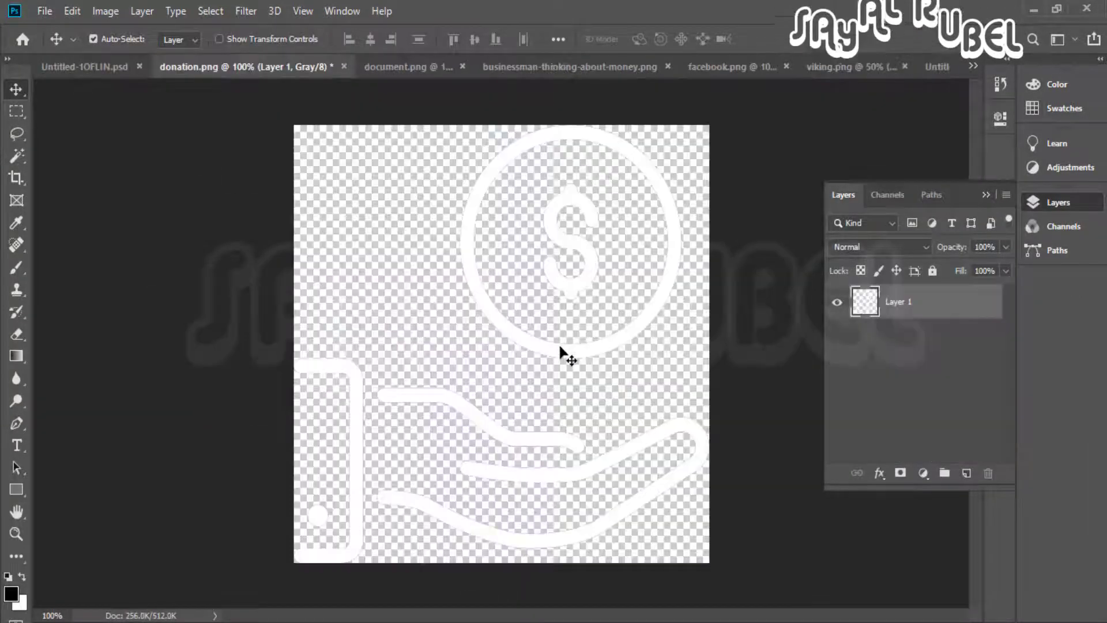
mouse_move(506, 323)
left_mouse_down()
mouse_move(668, 81)
mouse_move(923, 77)
mouse_move(511, 306)
left_mouse_up()
key("ctrl+t")
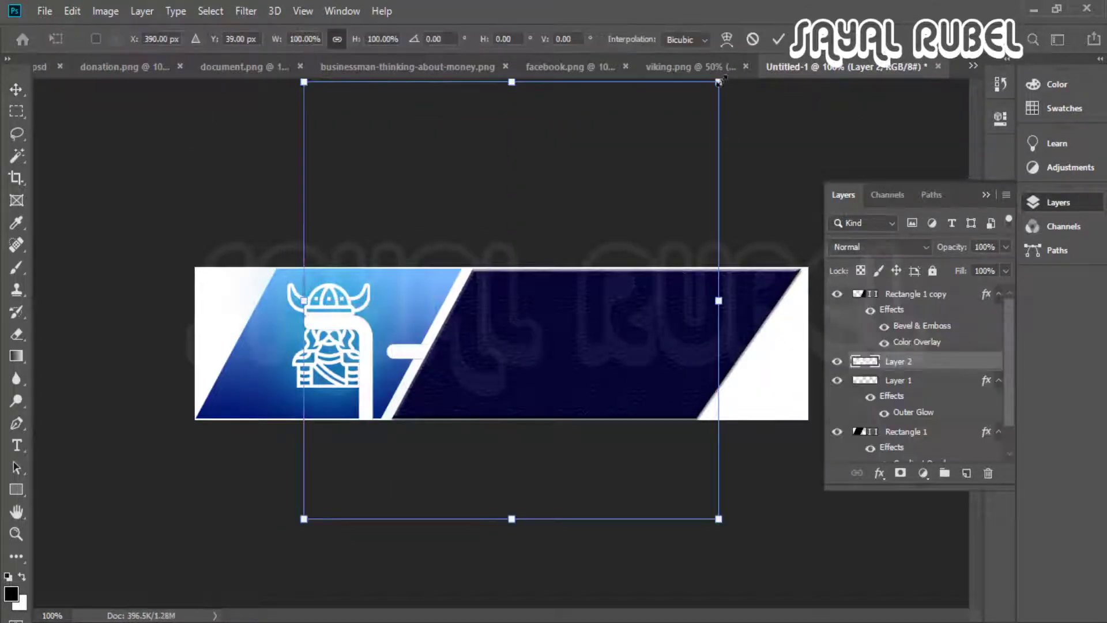
left_click_drag(719, 81, 542, 315)
key("Return")
Bring the donation icon in front of the dark parallelogram and shrink it to fit near the shape's left edge
key("ctrl+]")
key("ctrl+t")
scroll(532, 373, "up", 1)
left_click_drag(576, 441, 519, 383)
key("Return")
scroll(500, 353, "down", 1)
key("ctrl+z")
Fill the donation icon with the light blue sampled from the gradient parallelogram and nudge it slightly right
key("i")
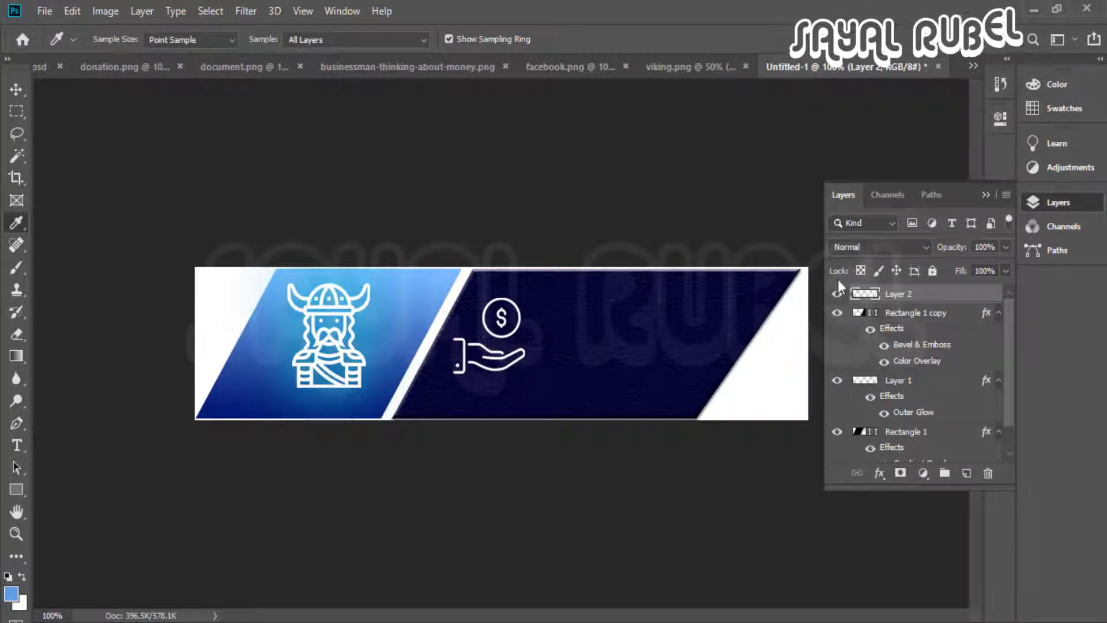
left_click(863, 293, "ctrl")
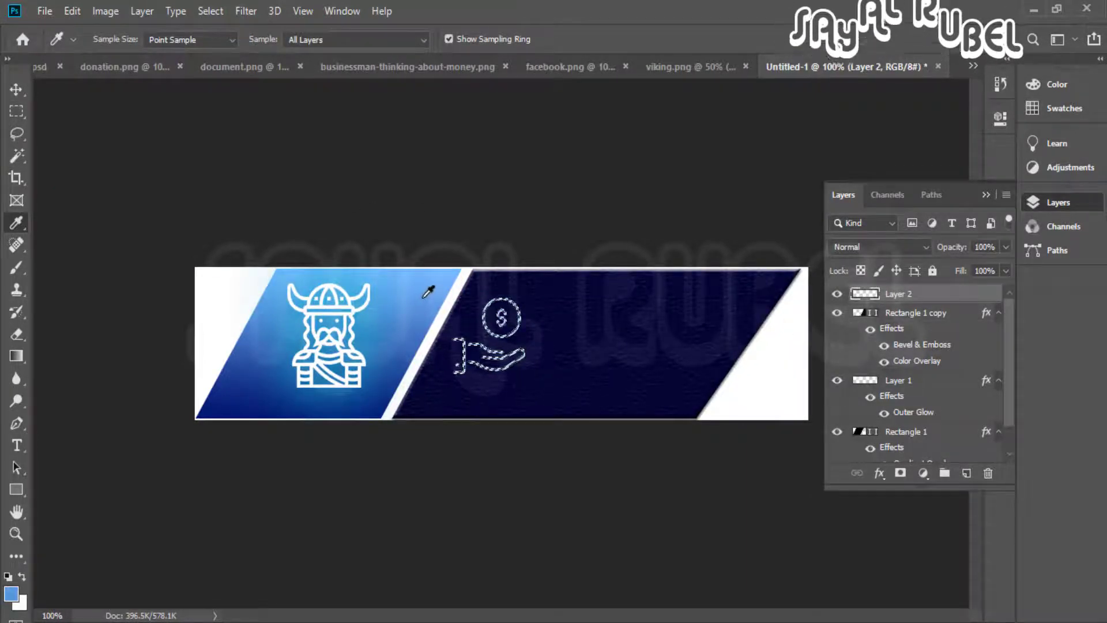
key("alt+BackSpace")
key("ctrl+d")
key("v")
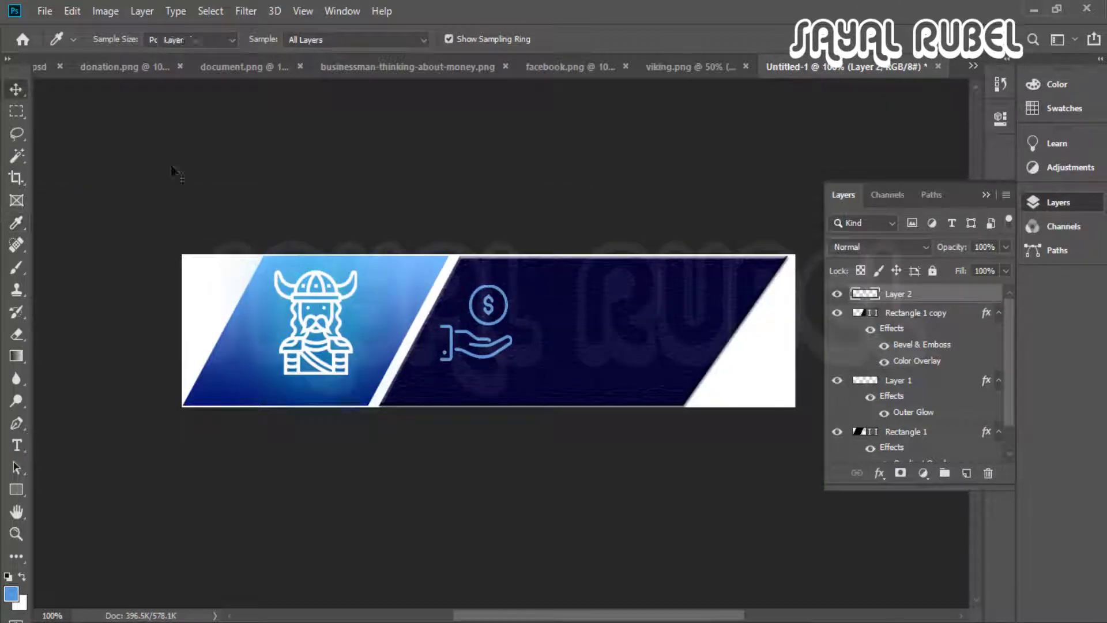
key("v")
left_click_drag(453, 299, 462, 300)
Add the text DONATE ME to the right of the donation icon on the dark parallelogram
key("t")
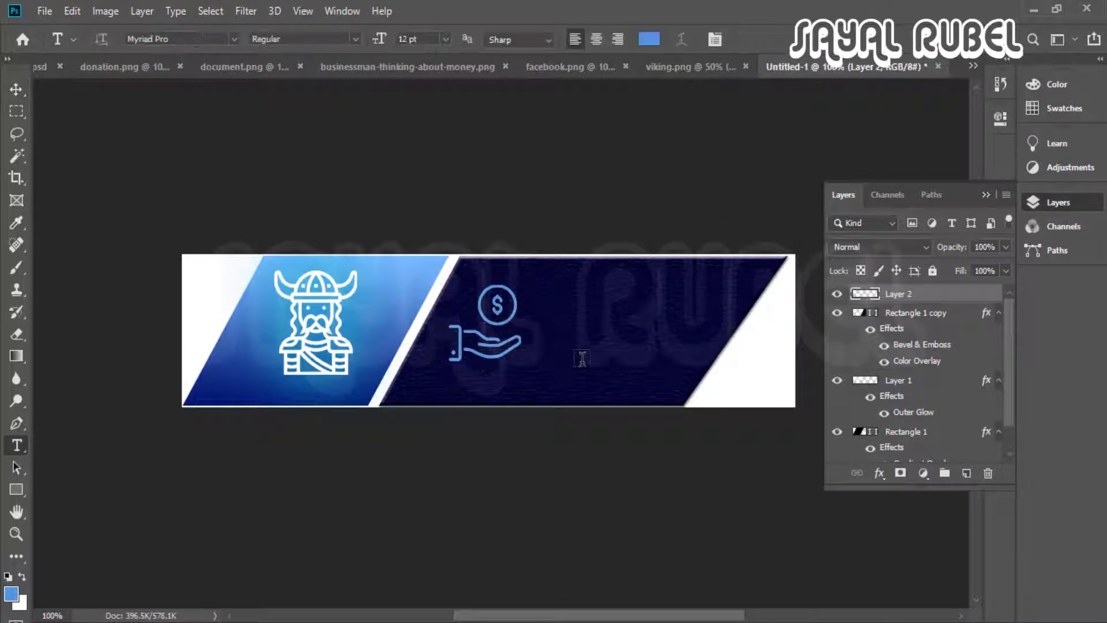
left_click(581, 359)
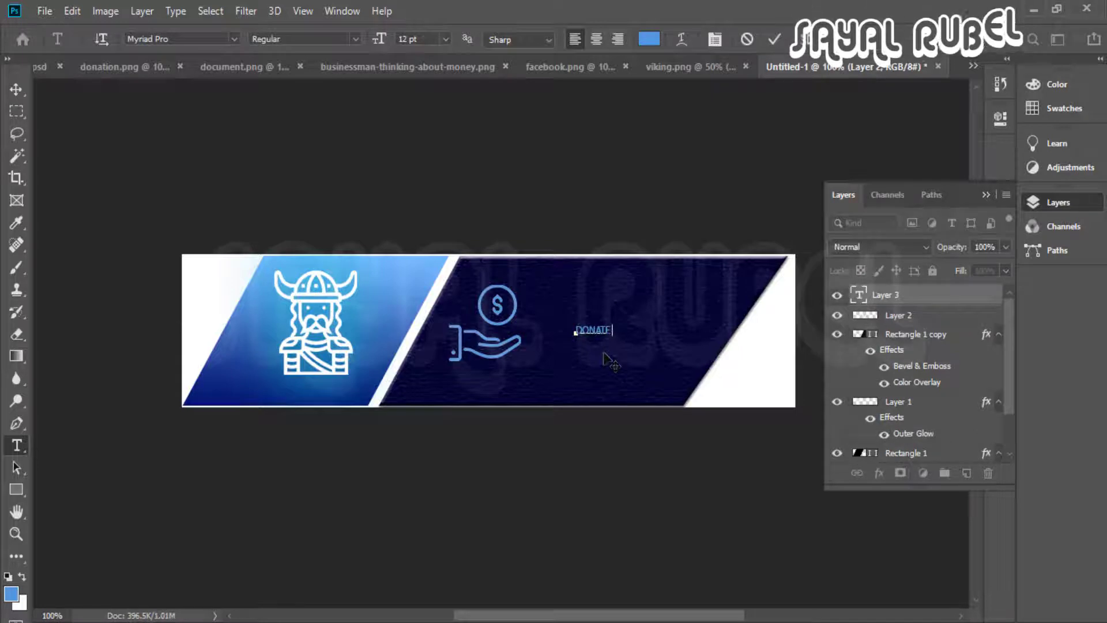
left_click_drag(603, 333, 603, 334)
Set the font size of the DONATE ME text to 33 pt in the character settings
double_click(593, 335)
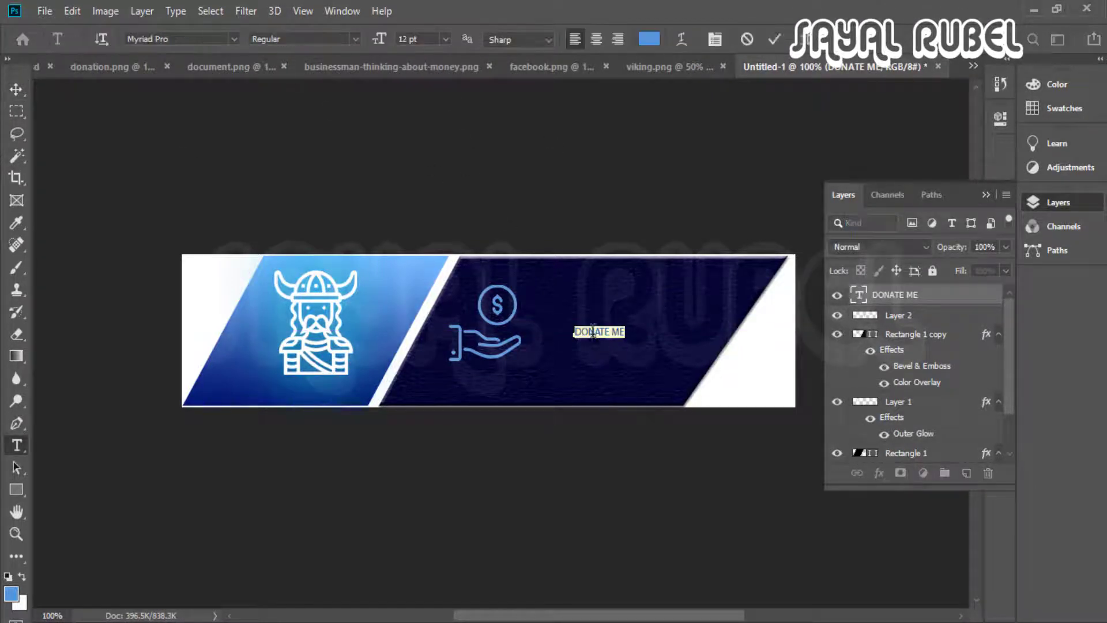
left_click(716, 40)
left_click_drag(940, 147, 257, 227)
left_click(25, 90)
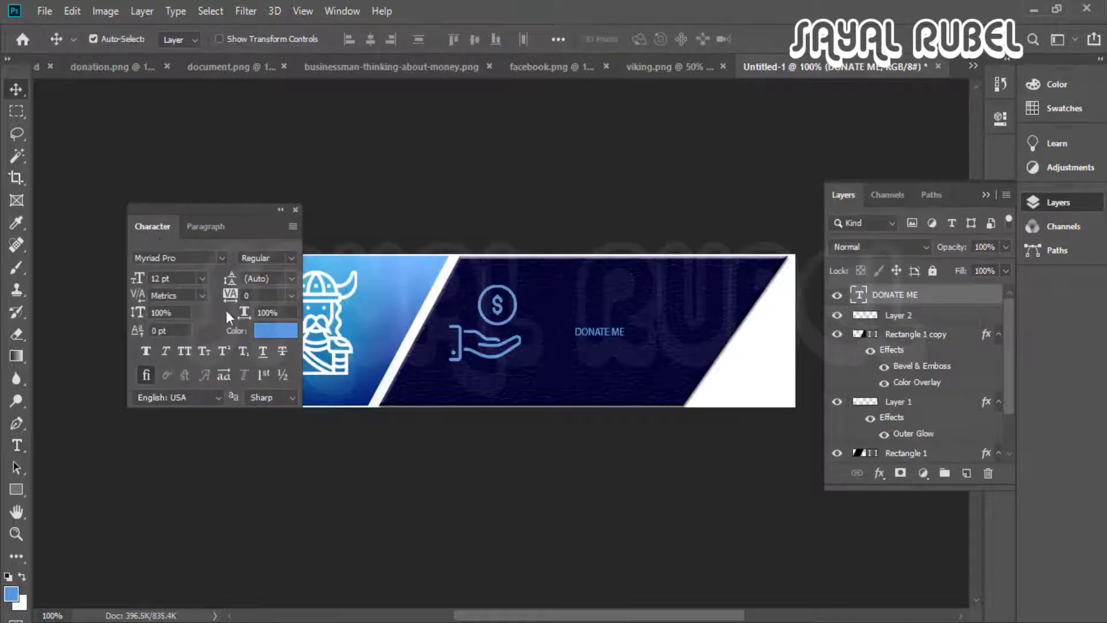
scroll(176, 276, "up", 3)
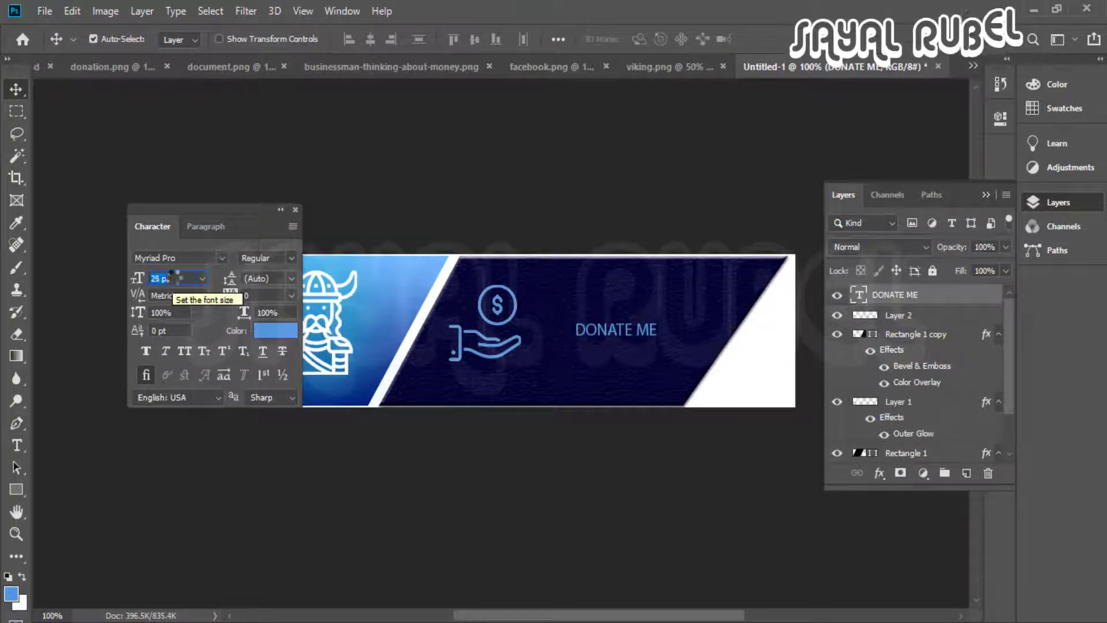
scroll(173, 276, "up", 8)
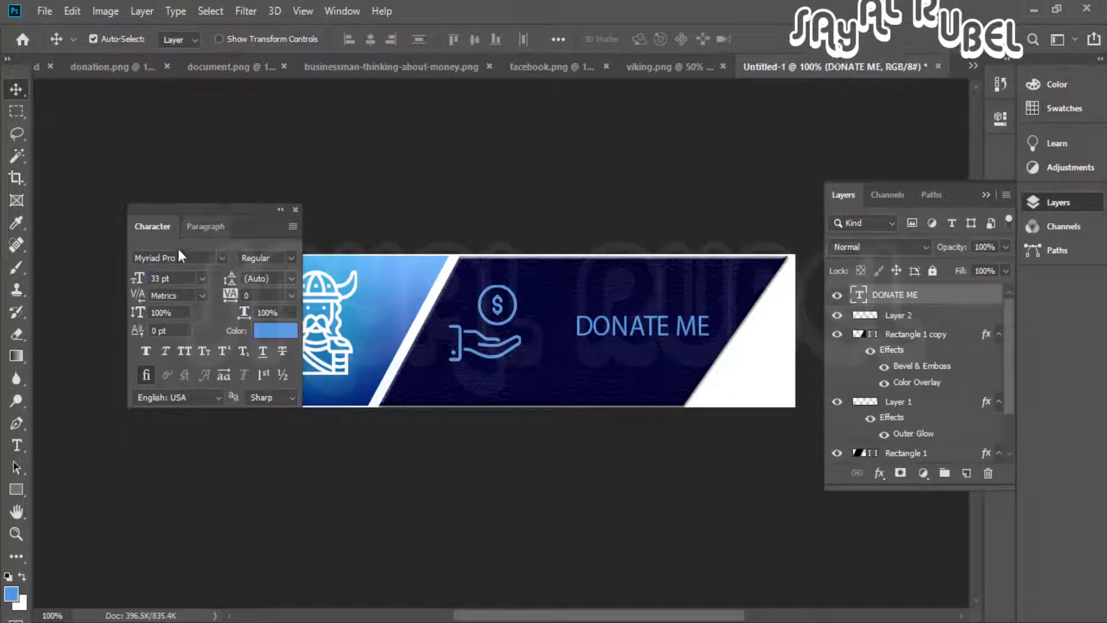
Browse the font list and change the DONATE ME text to the Masque font
left_click(225, 257)
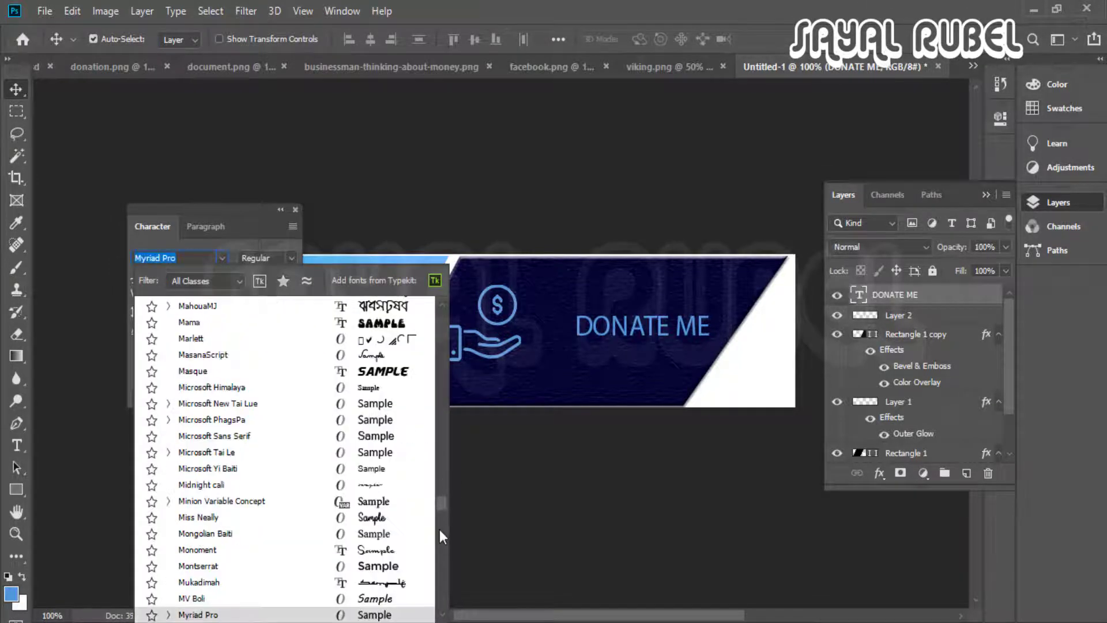
scroll(440, 538, "down", 15)
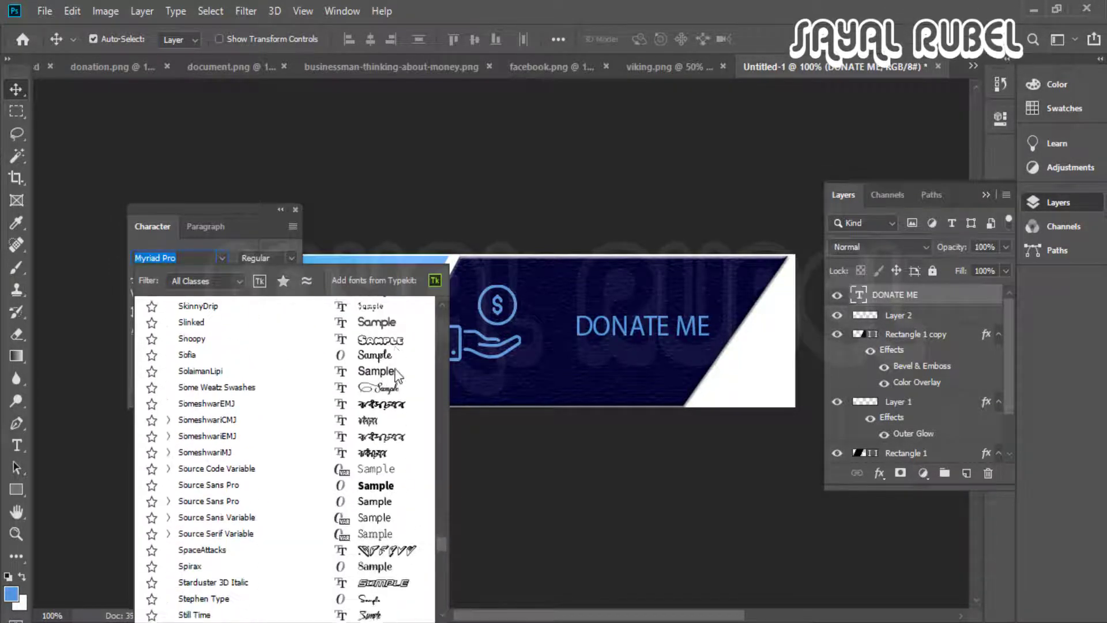
scroll(392, 360, "up", 2)
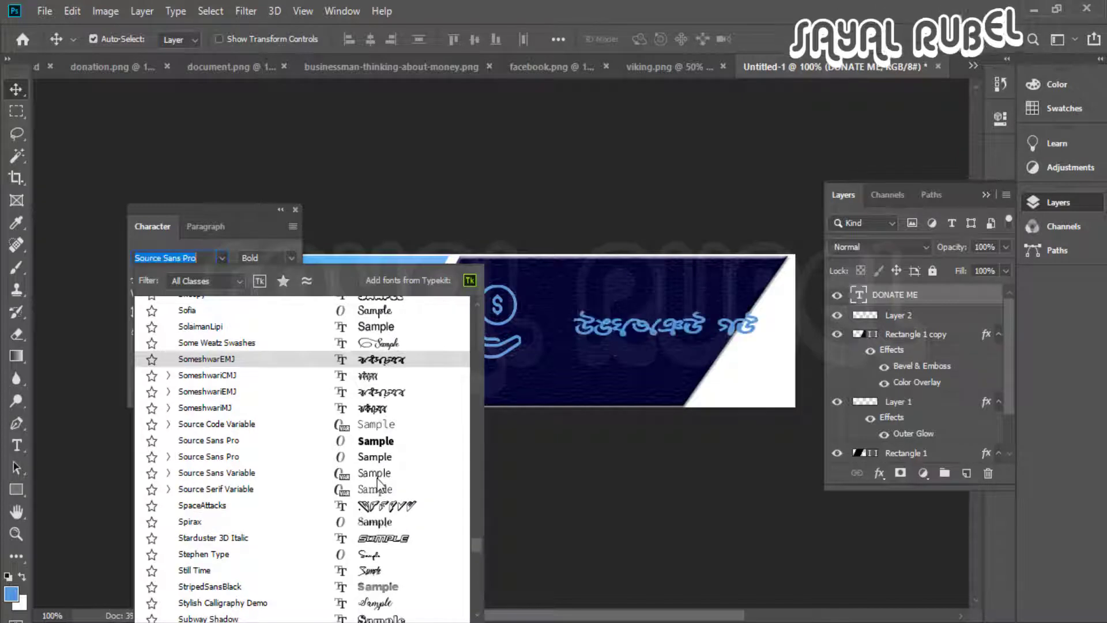
scroll(381, 487, "down", 3)
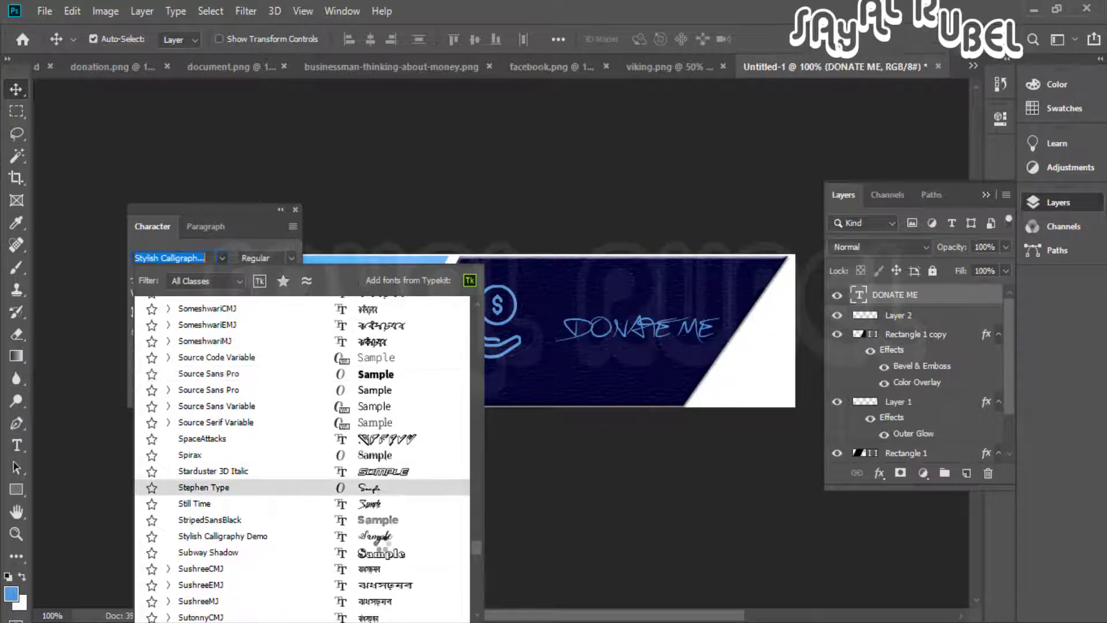
scroll(384, 541, "down", 6)
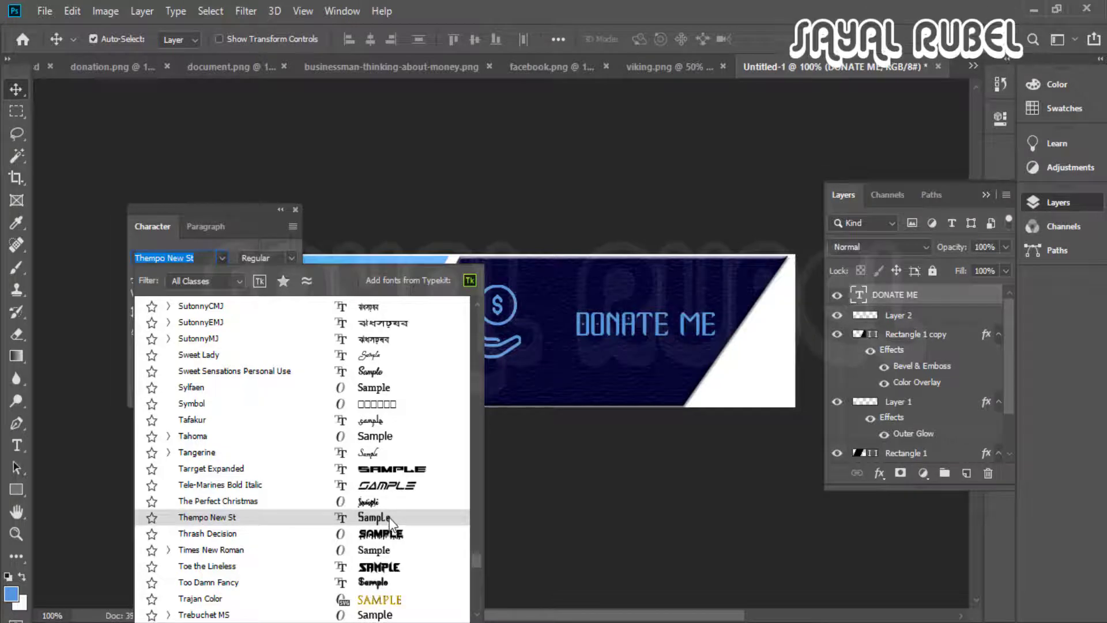
scroll(390, 522, "down", 10)
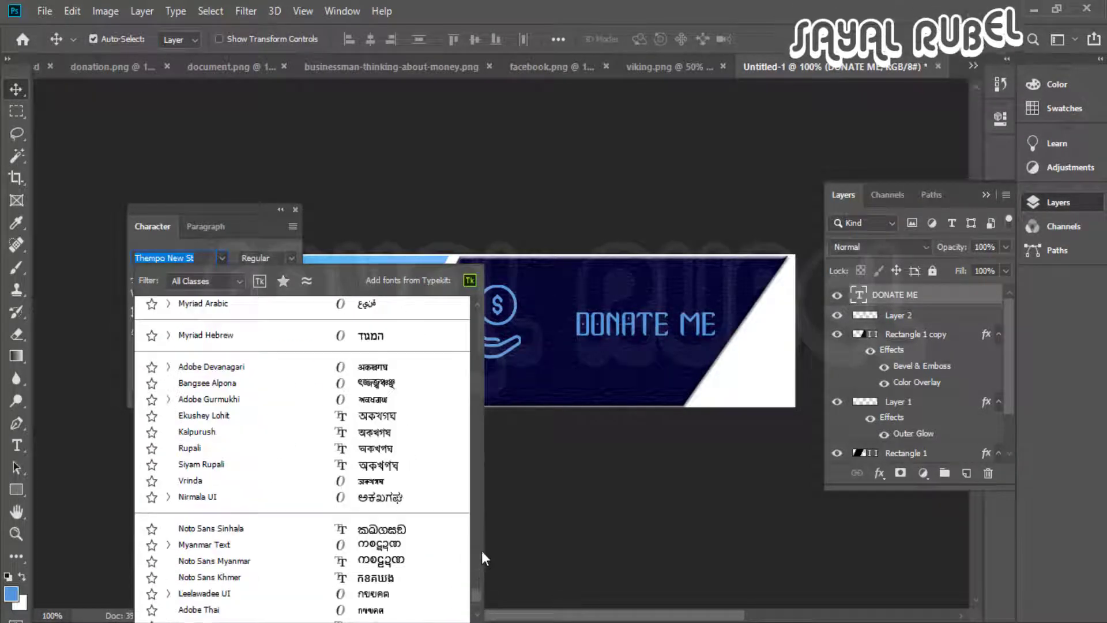
left_click_drag(481, 551, 483, 485)
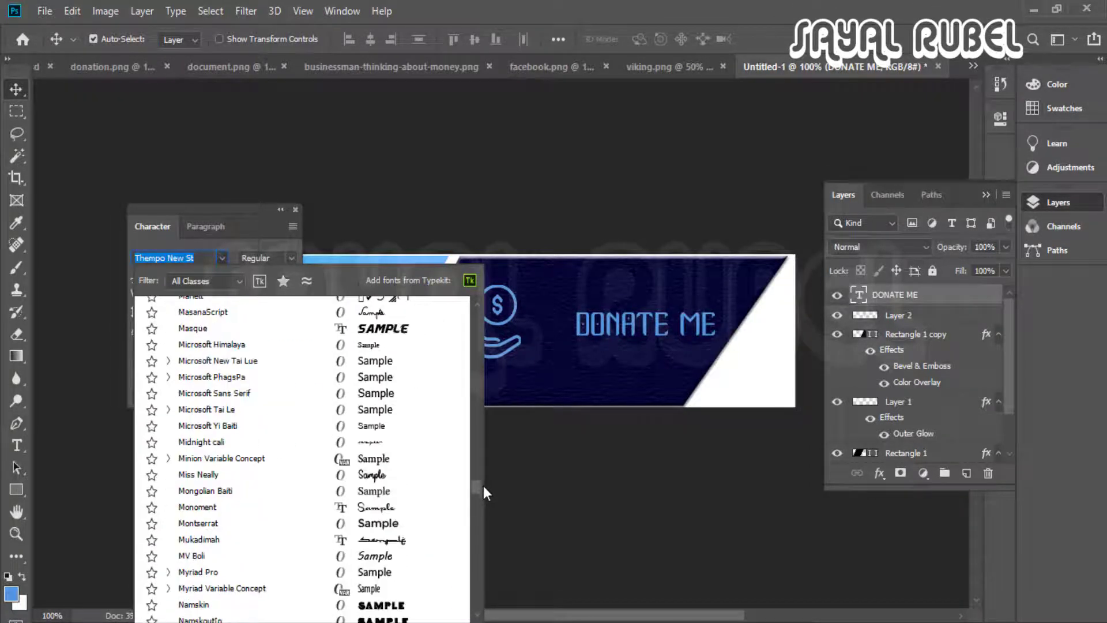
left_click(409, 331)
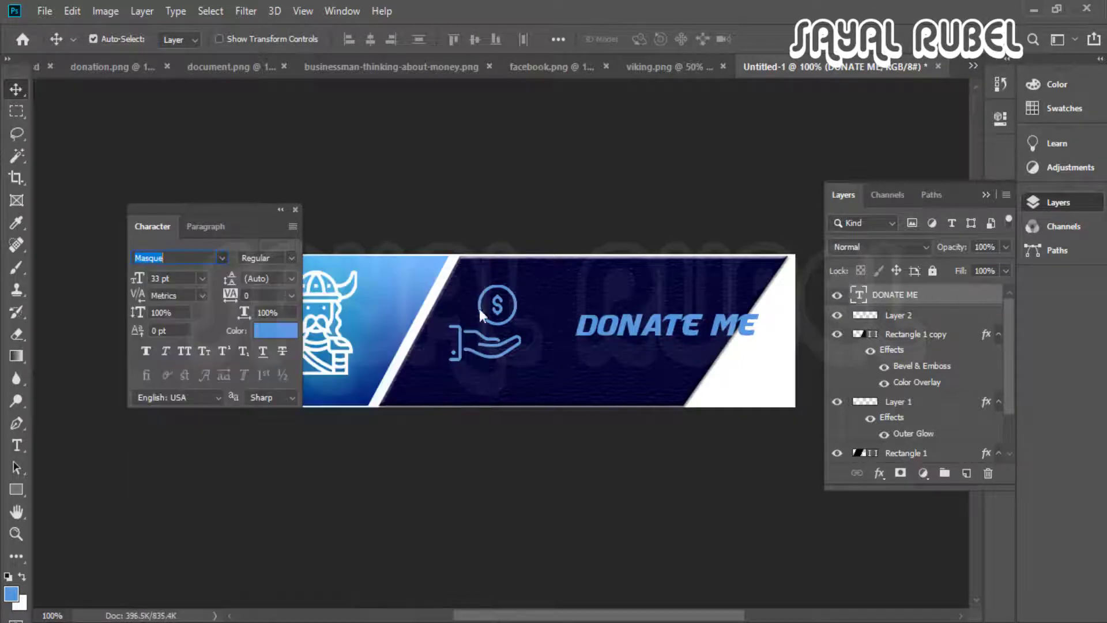
Move the DONATE ME text left so it fits inside the dark parallelogram, and nudge the donation icon slightly left
left_click_drag(590, 328, 591, 336)
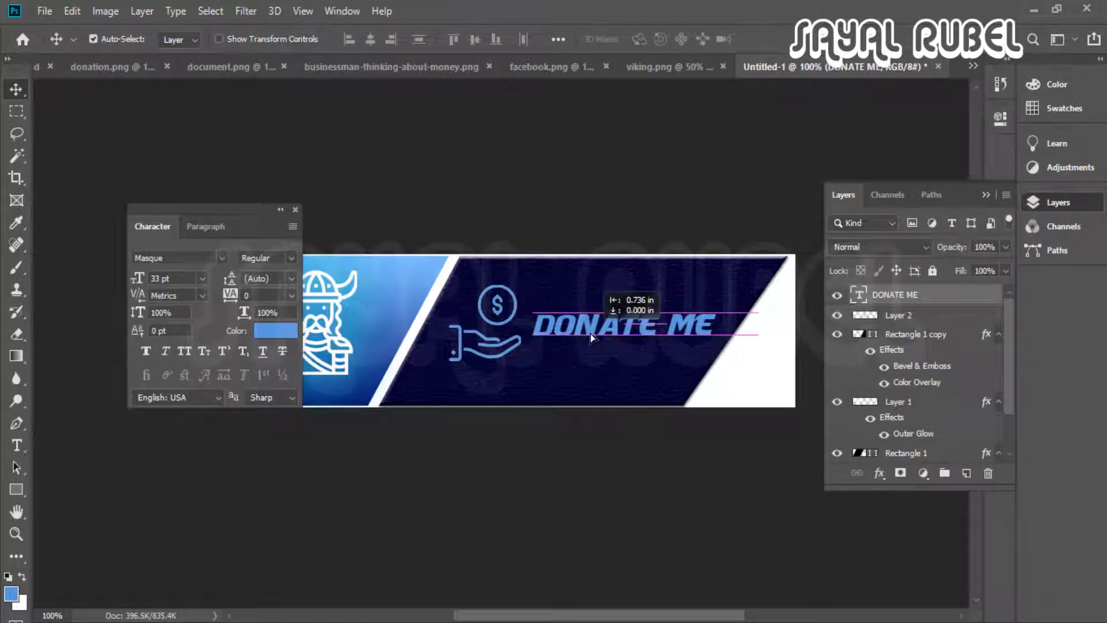
left_click_drag(500, 310, 489, 311)
left_click_drag(588, 332, 586, 340)
Recolor the DONATE ME text with the white background color
key("ctrl+plus")
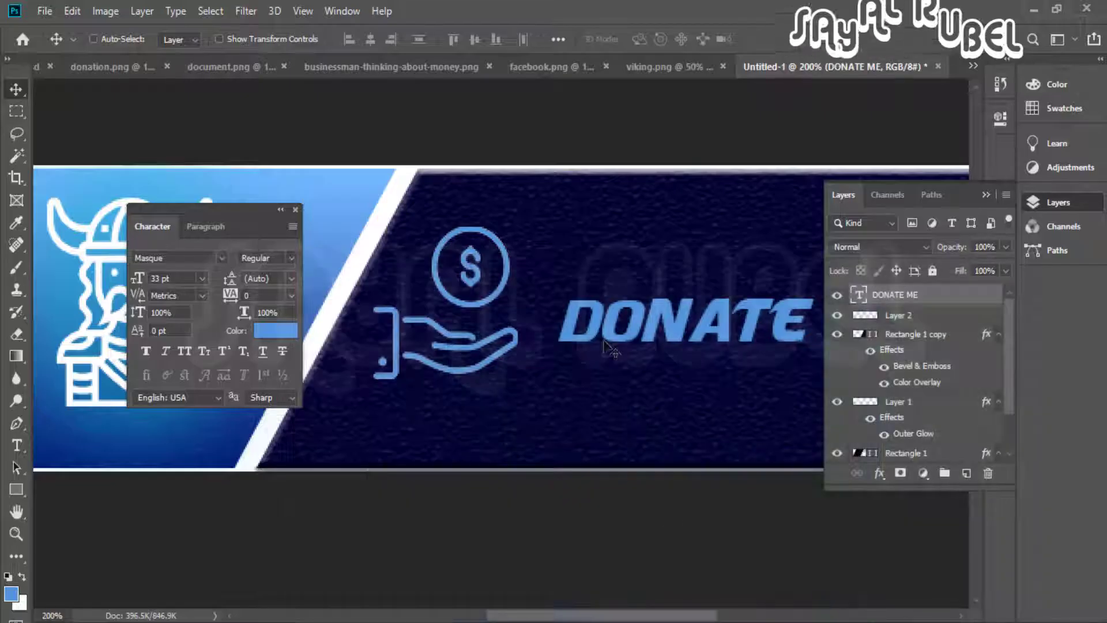
key("ctrl+minus")
key("ctrl+BackSpace")
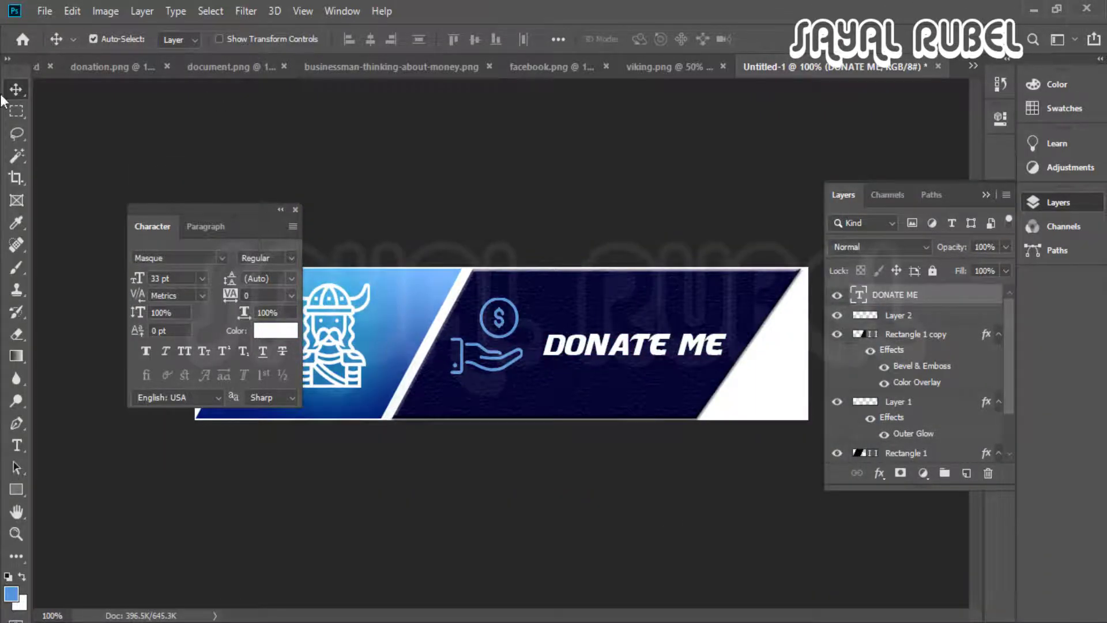
Add a Bevel & Emboss effect with the Emboss style to the DONATE ME text layer
right_click(896, 294)
left_click(1100, 536)
right_click(883, 294)
left_click(922, 25)
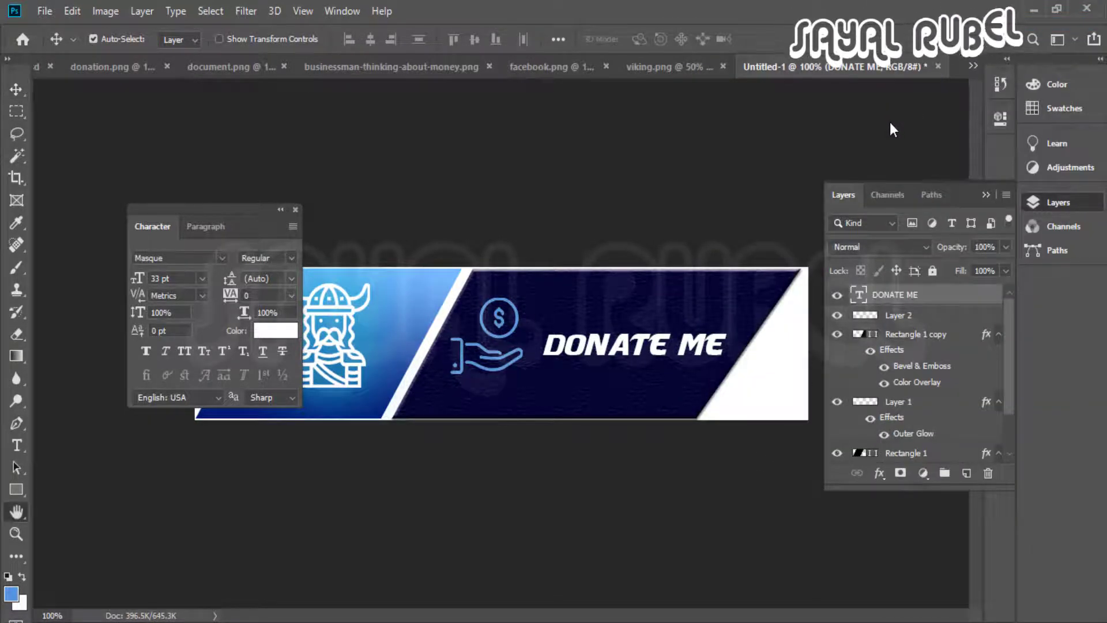
left_click_drag(359, 199, 931, 187)
left_click(593, 267)
left_click_drag(704, 194, 818, 151)
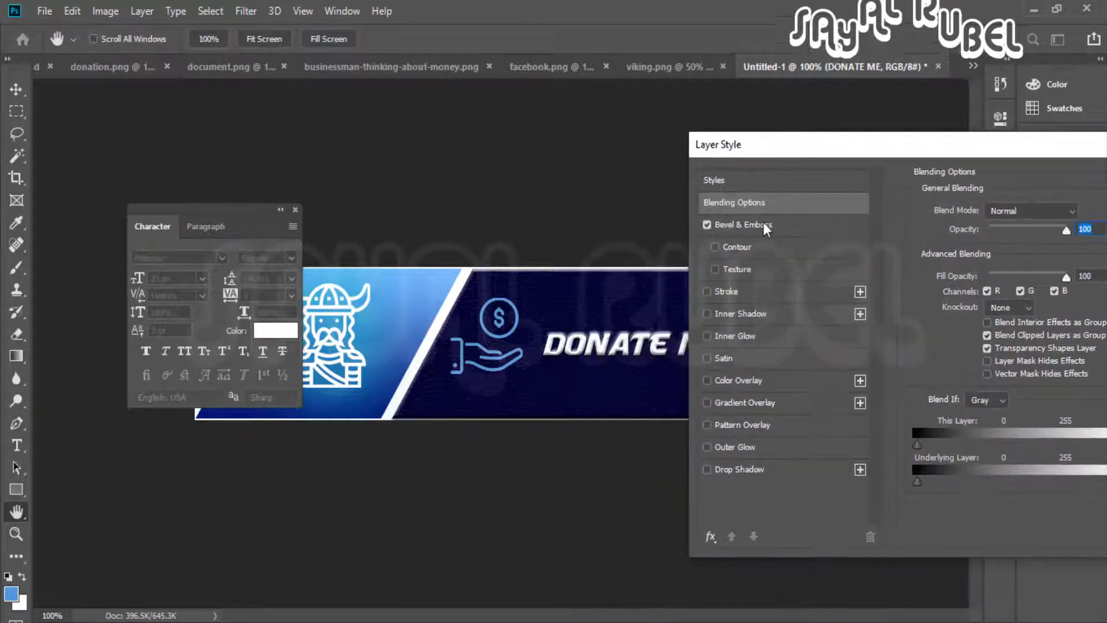
left_click(763, 224)
left_click(1021, 210)
left_click(997, 247)
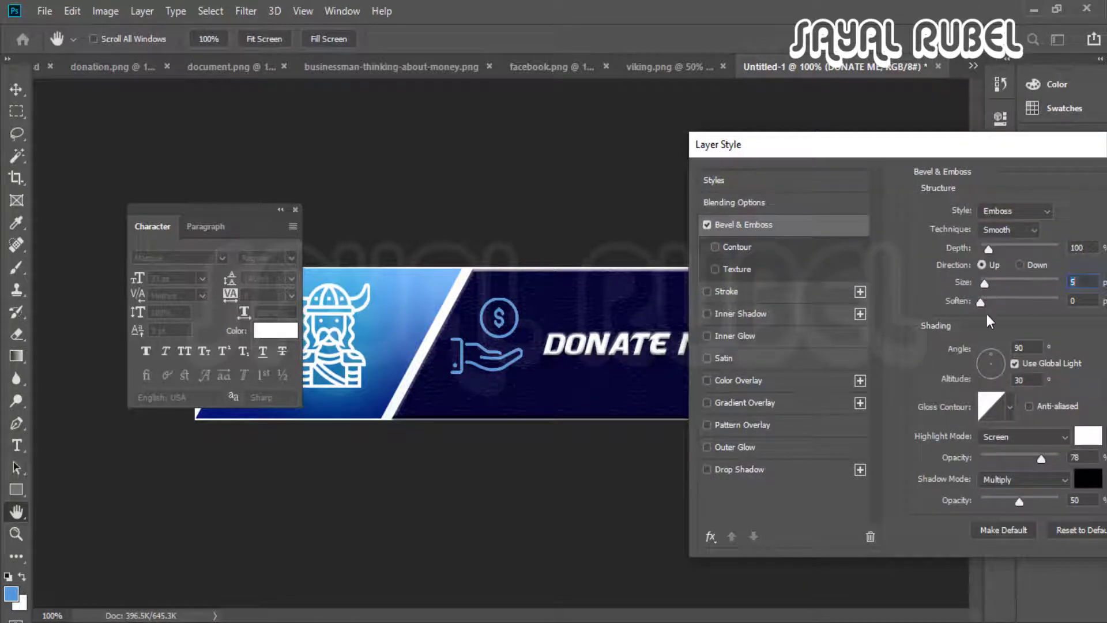
Set the text's bevel to size 6 px, soften 3 px, highlight opacity 45% and shadow opacity 56%
left_click_drag(997, 306, 1018, 309)
left_click_drag(813, 145, 71, 89)
left_click_drag(450, 92, 264, 200)
left_click_drag(93, 348, 80, 348)
left_click_drag(64, 328, 72, 348)
left_click_drag(120, 503, 95, 502)
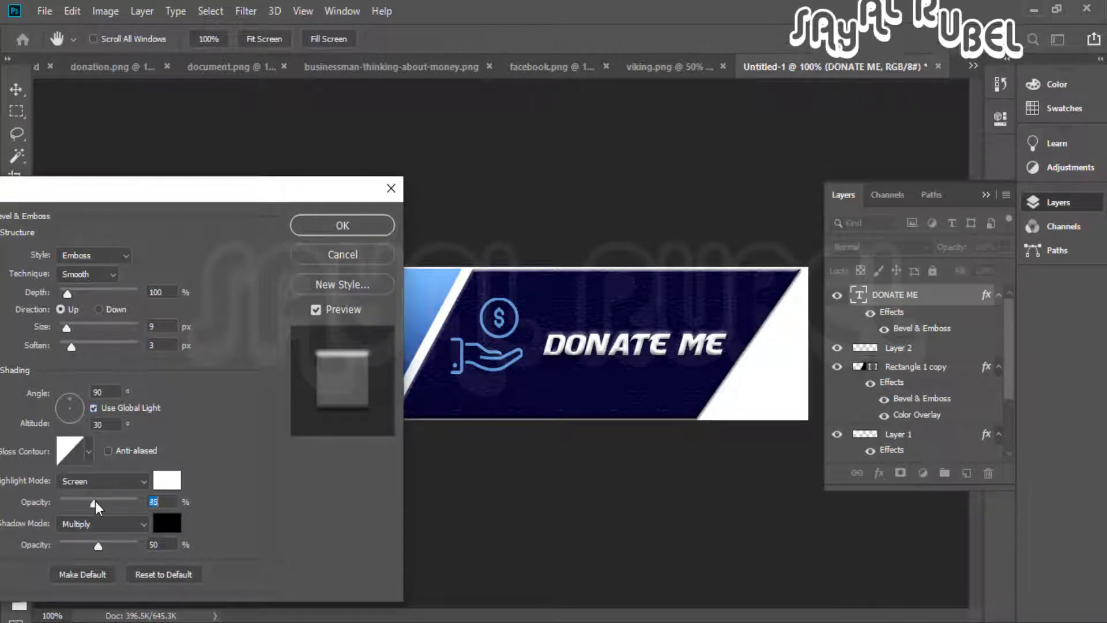
mouse_move(98, 546)
left_mouse_down()
mouse_move(135, 548)
mouse_move(105, 545)
left_mouse_up()
left_click_drag(68, 328, 64, 329)
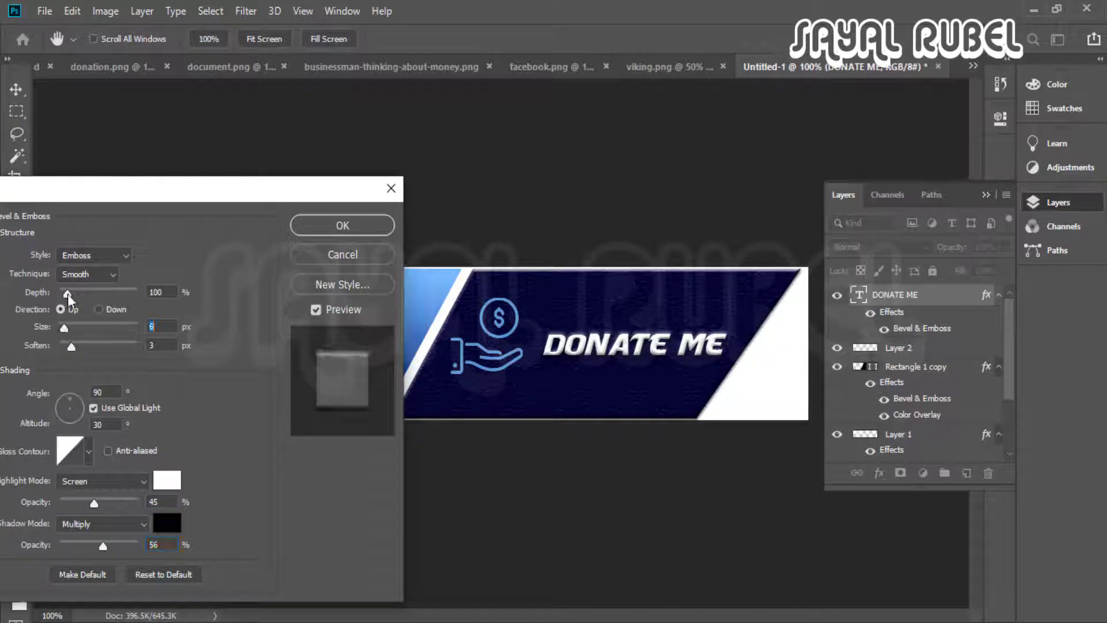
Try the Pillow Emboss, Outer Bevel and Stroke Emboss styles with the Chisel Soft technique, and return the style to Emboss
left_click(92, 255)
left_click(78, 304)
left_click(86, 273)
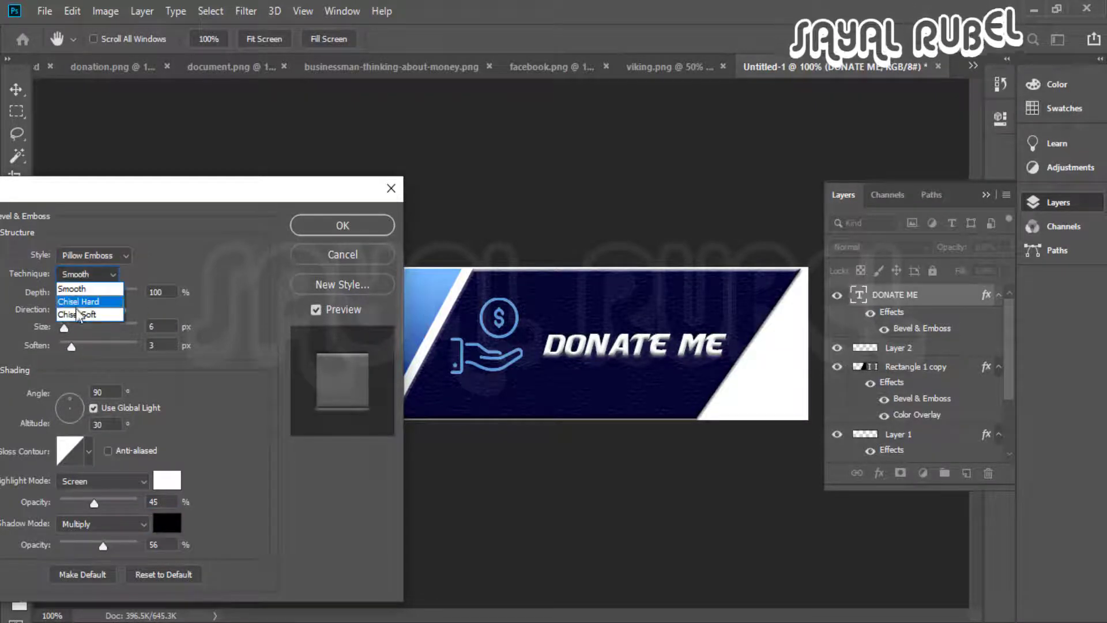
left_click(81, 317)
left_click(91, 258)
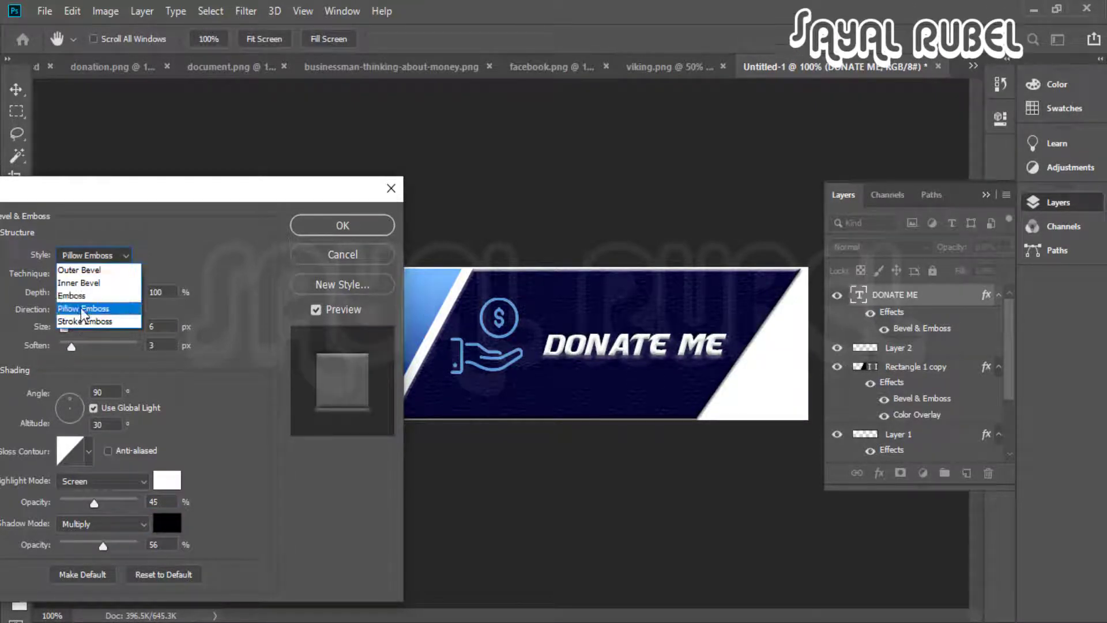
left_click(84, 270)
left_click(92, 252)
left_click(87, 306)
left_click(92, 255)
left_click(81, 320)
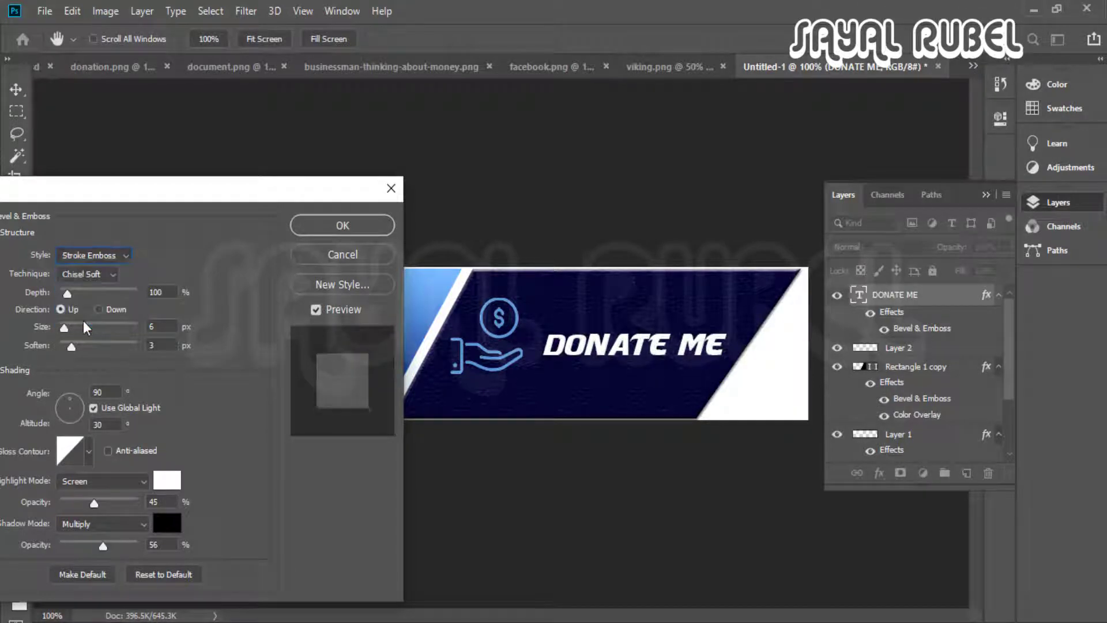
left_click(92, 254)
left_click(80, 294)
Change the text's bevel to the Chisel Hard technique with depth 230%, size 6 px and soften 0 px
left_click_drag(64, 327, 59, 349)
scroll(582, 404, "up", 2)
scroll(513, 425, "down", 1)
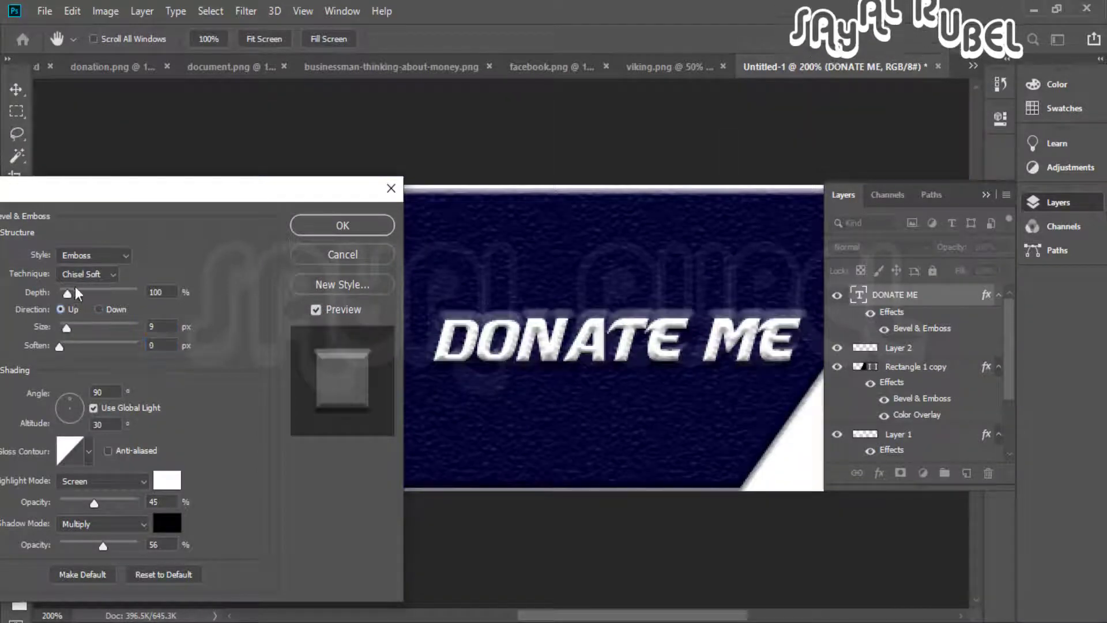
left_click(87, 274)
left_click(82, 304)
left_click_drag(66, 328, 79, 298)
Inspect the chiselled DONATE ME text at different zoom levels and apply the layer style
type("-")
key("Menu")
left_click(617, 390)
left_click(539, 252)
key("ctrl+minus")
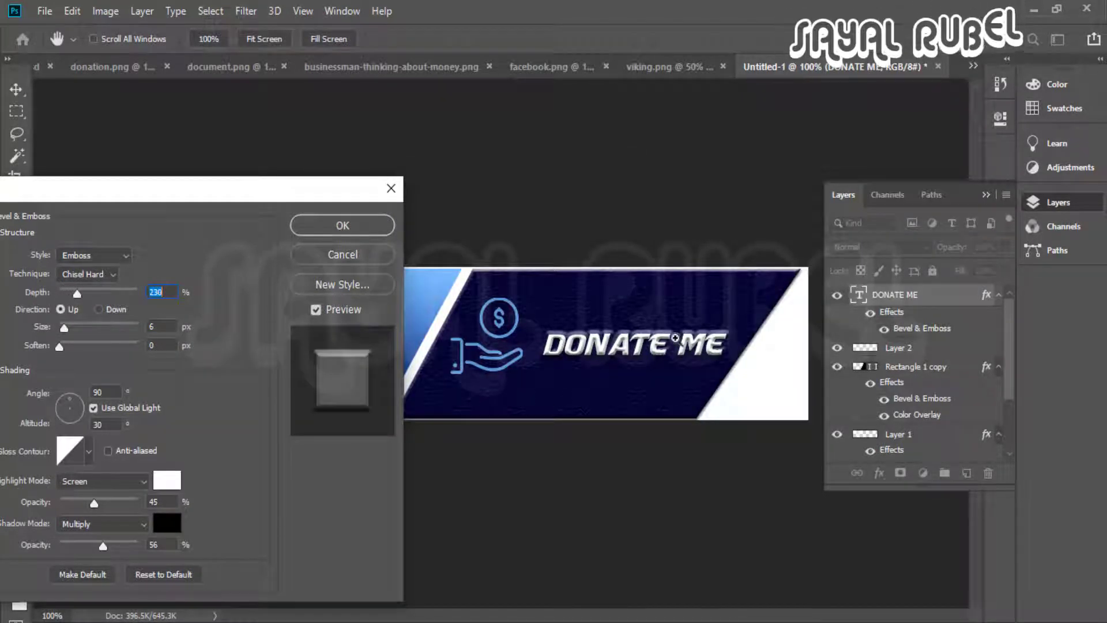
scroll(657, 343, "up", 1)
scroll(628, 373, "down", 1)
scroll(583, 341, "up", 1)
scroll(593, 346, "down", 2)
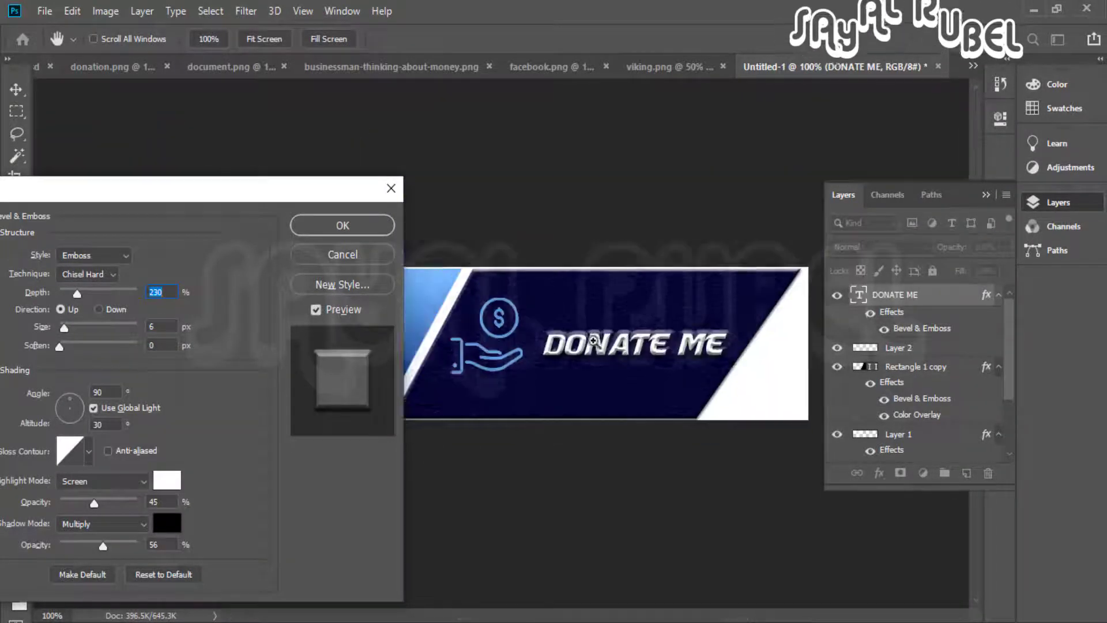
left_click(342, 225)
Nudge the DONATE ME text slightly right and scale the donation icon down a little
scroll(582, 357, "up", 1)
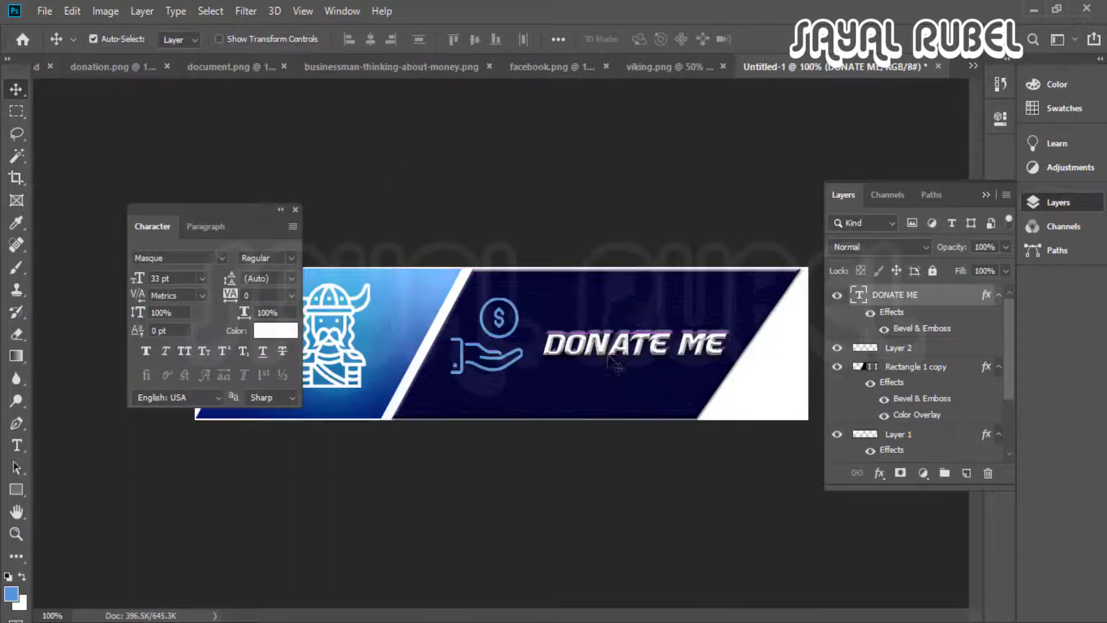
left_click_drag(609, 353, 614, 353)
left_click(516, 359)
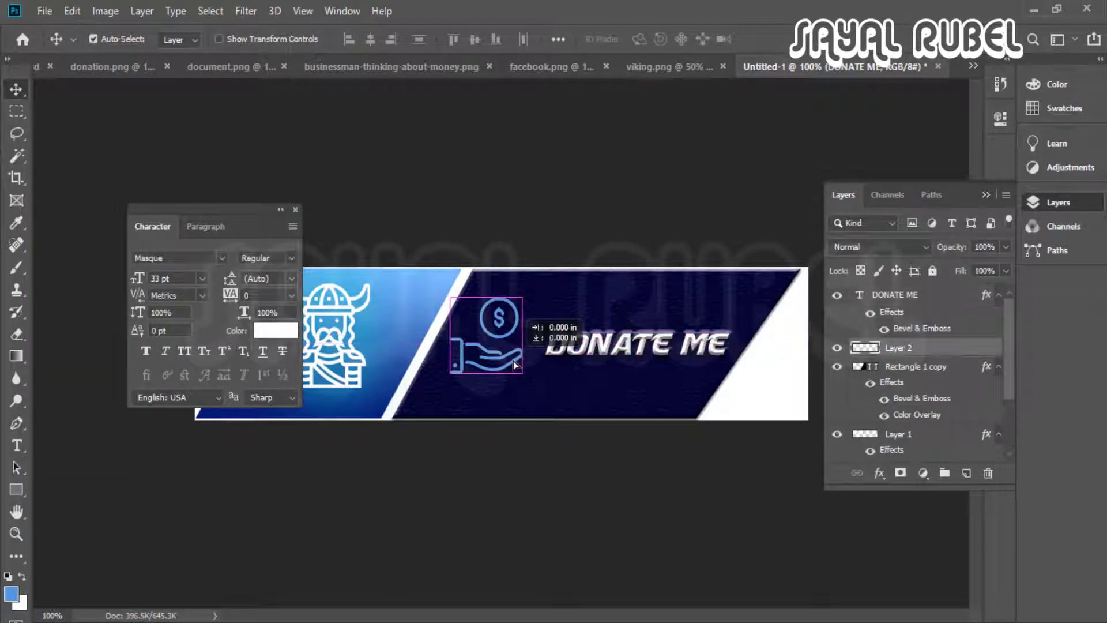
key("ctrl+t")
left_click_drag(523, 297, 499, 335)
key("Return")
Add an Outer Glow effect to the donation icon's layer
right_click(877, 348)
left_click(929, 13)
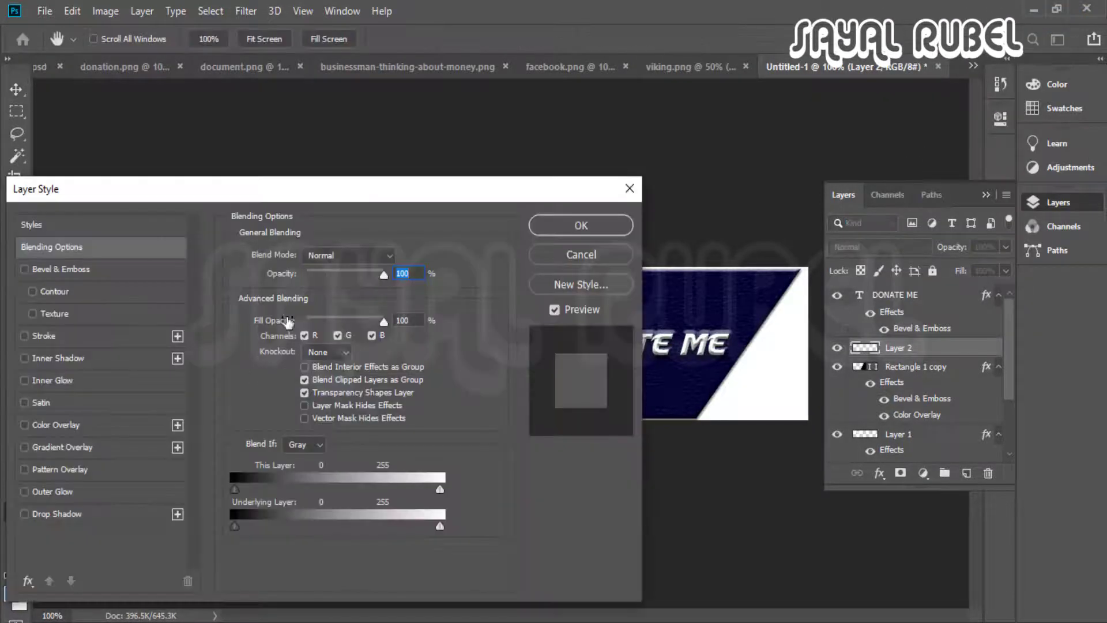
left_click_drag(343, 121, 884, 143)
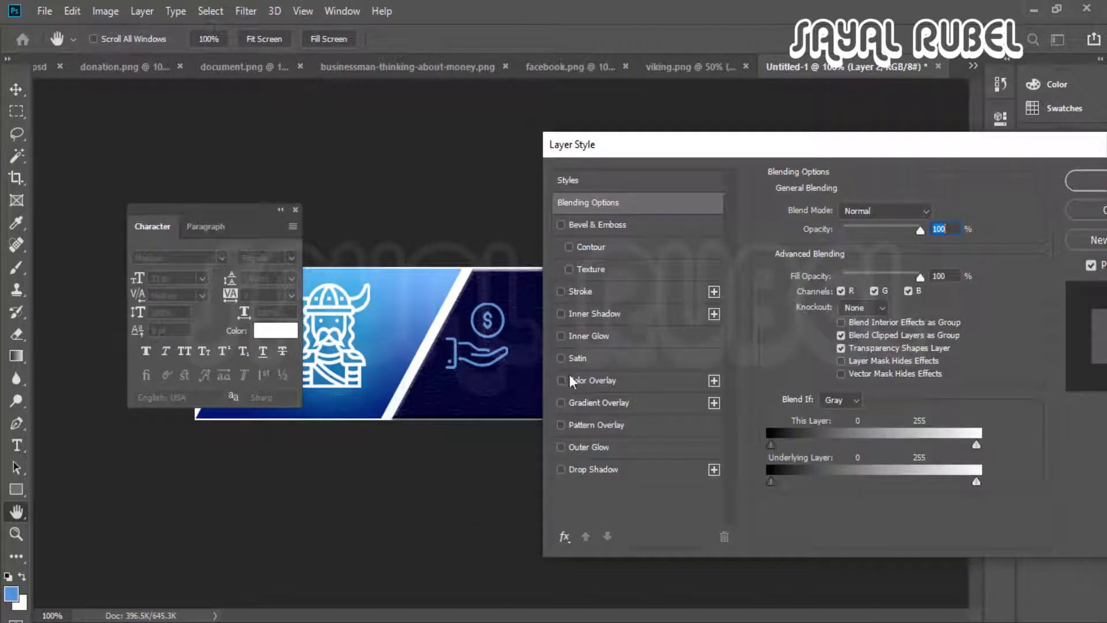
left_click(559, 448)
Set the donation icon's outer glow color to a saturated blue and apply the layer style
left_click(808, 271)
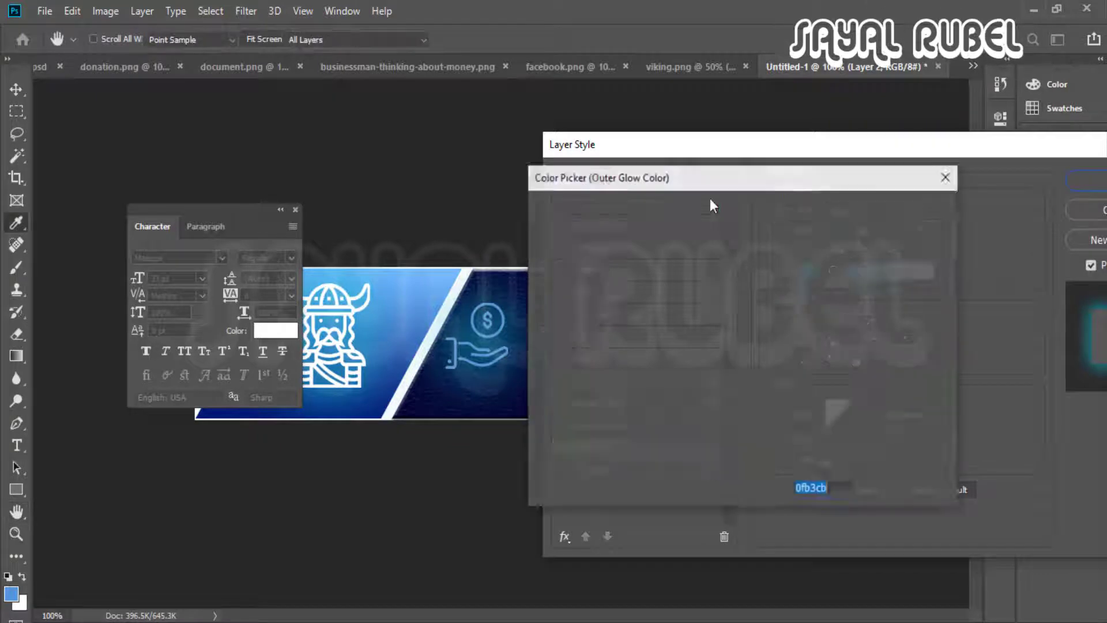
left_click(547, 224)
left_click(536, 256)
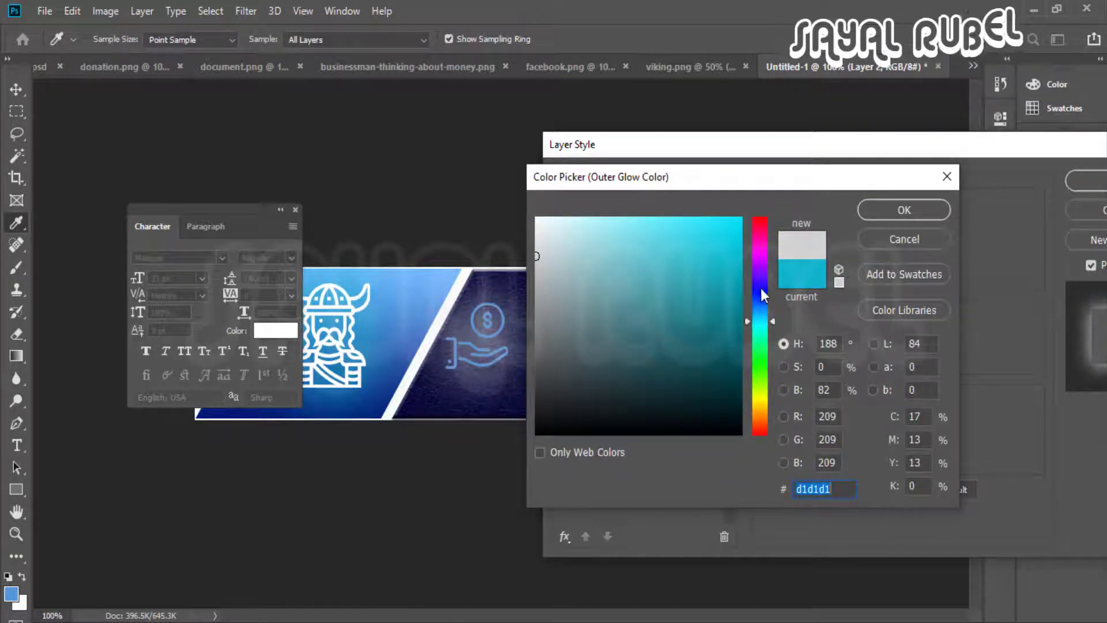
left_click_drag(761, 288, 760, 362)
left_click_drag(805, 185, 935, 184)
mouse_move(890, 264)
left_mouse_down()
mouse_move(890, 292)
mouse_move(892, 242)
left_mouse_up()
left_click(1099, 556)
left_click(854, 368)
mouse_move(892, 314)
left_mouse_down()
mouse_move(891, 281)
mouse_move(891, 304)
left_mouse_up()
left_click(865, 230)
left_click(1033, 210)
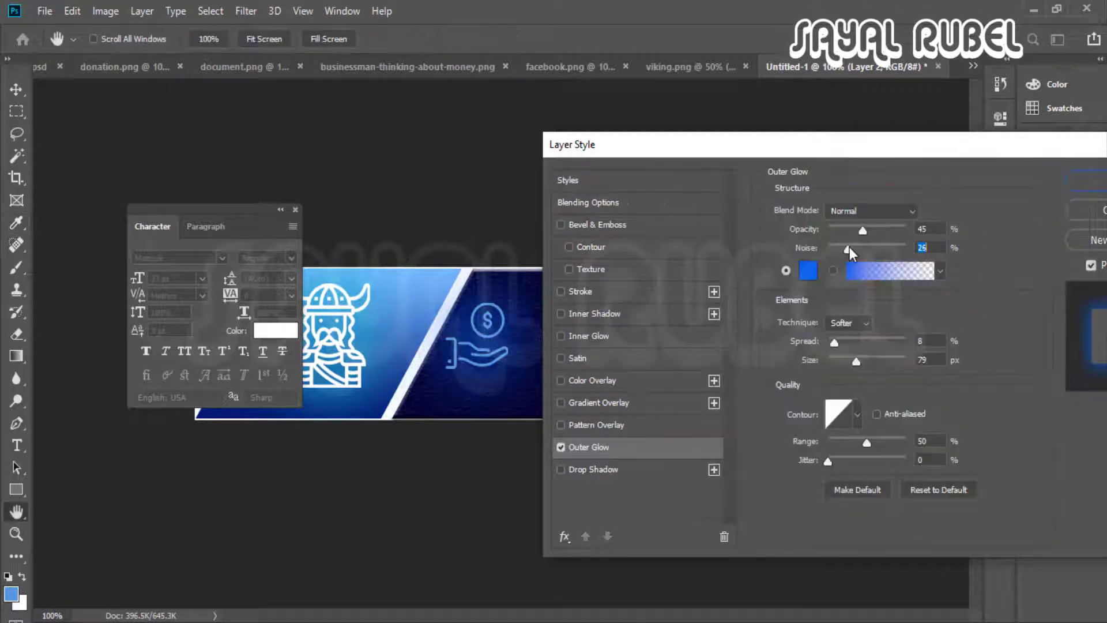
left_click_drag(951, 160, 741, 160)
left_click(902, 180)
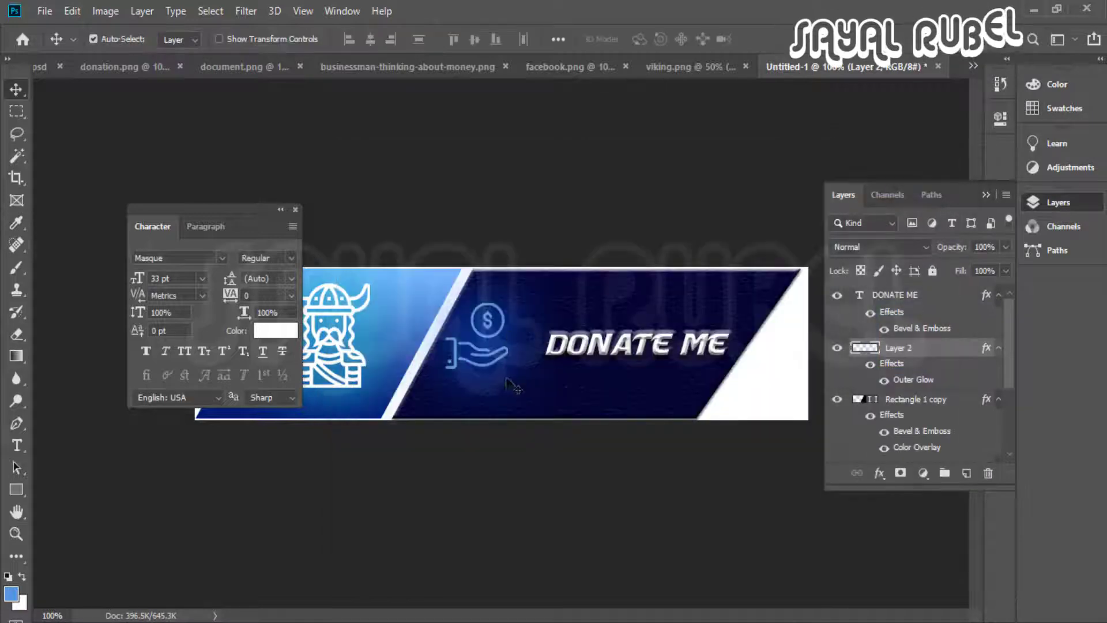
Enlarge the DONATE ME text to 36 pt and shift it slightly left, clearing the Character panel off the banner
left_click(638, 349)
key("ctrl+t")
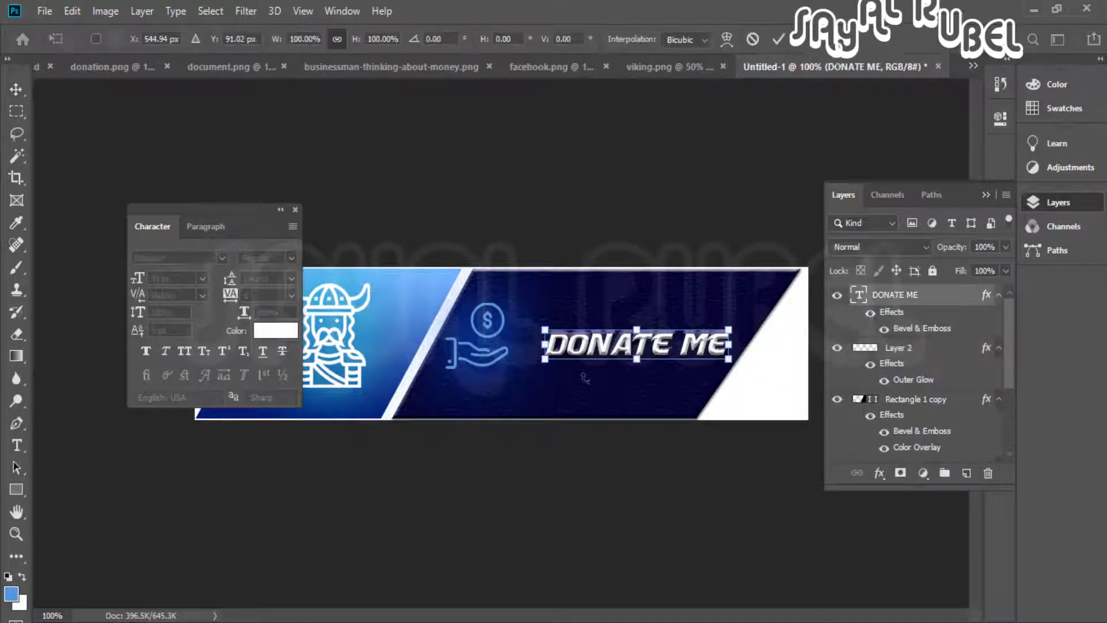
key("Escape")
key("Up")
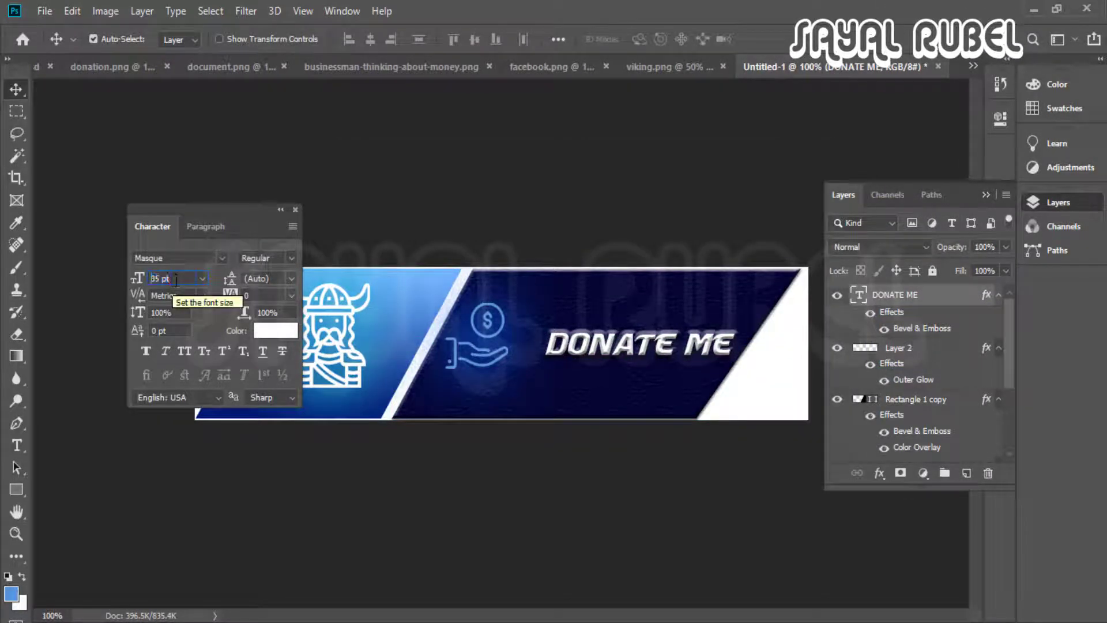
key("Up")
mouse_move(596, 358)
left_mouse_down()
mouse_move(582, 358)
mouse_move(593, 349)
left_mouse_up()
key("ctrl+z")
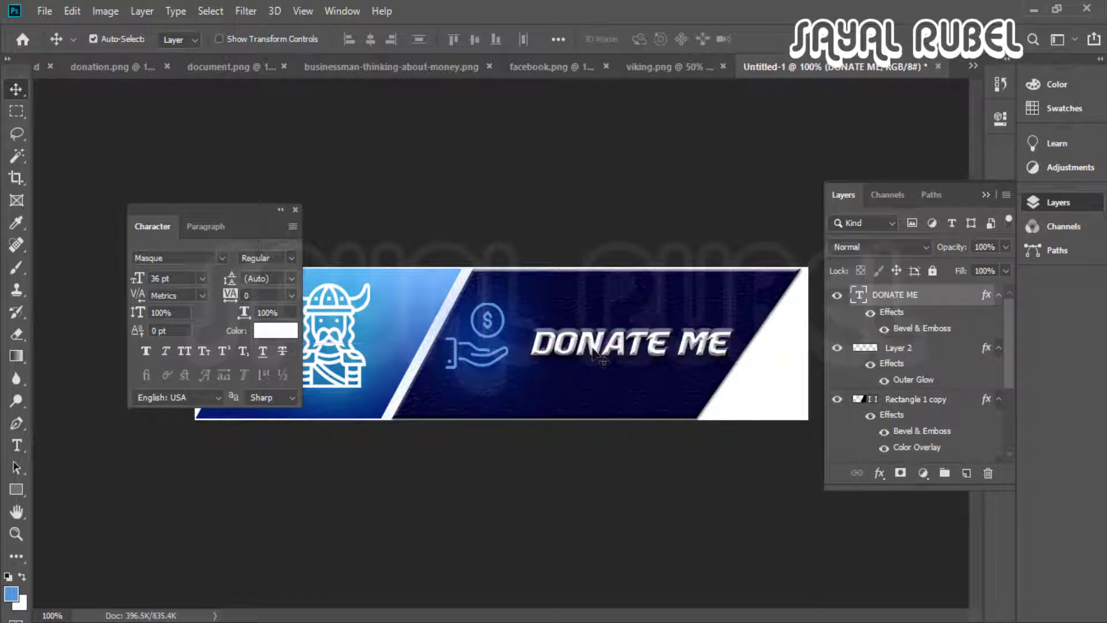
left_click_drag(271, 218, 166, 169)
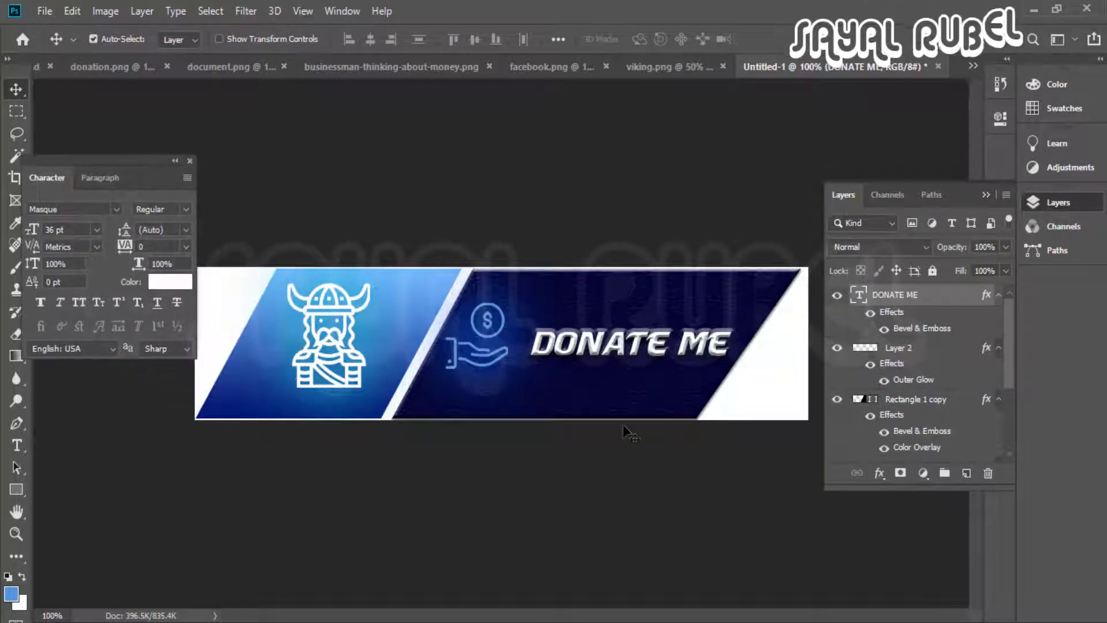
key("ctrl+minus")
key("ctrl+plus")
left_click_drag(375, 349, 341, 351)
key("ctrl+z")
key("ctrl+z")
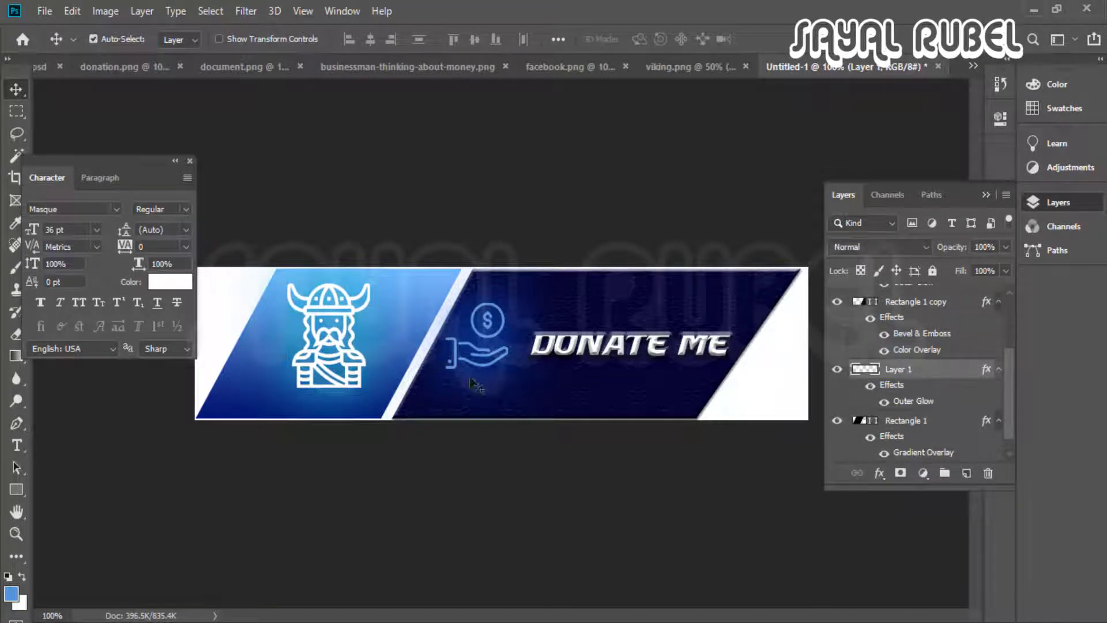
Group all banner layers above the Background and name the group "Donate me"
key("ctrl+minus")
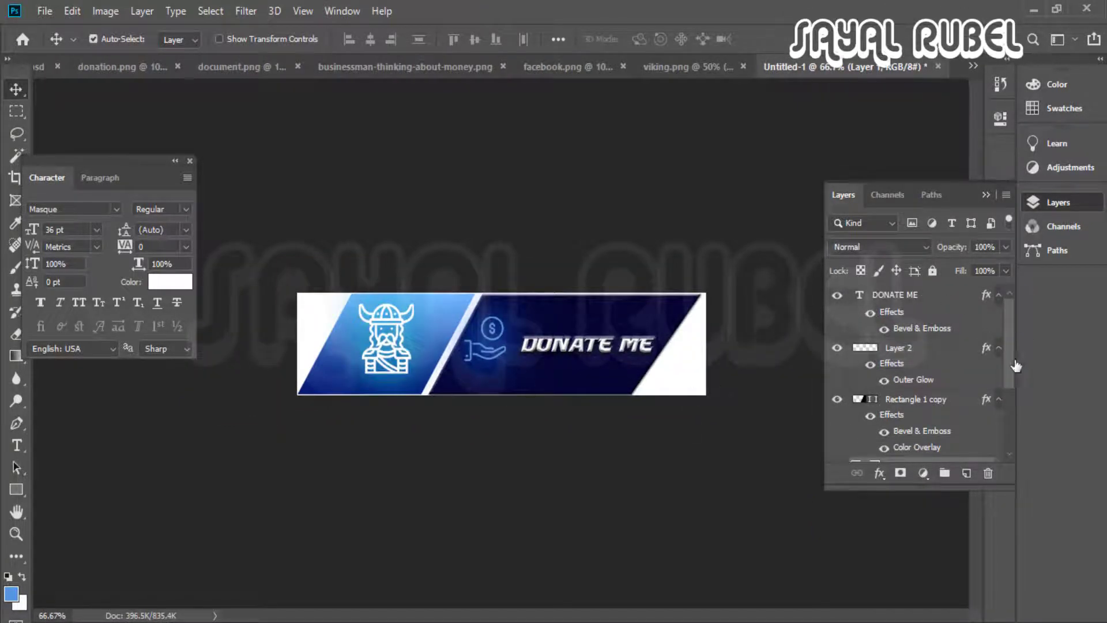
left_click(974, 295)
scroll(1008, 346, "down", 5)
left_click(924, 399, "shift")
left_click(944, 473)
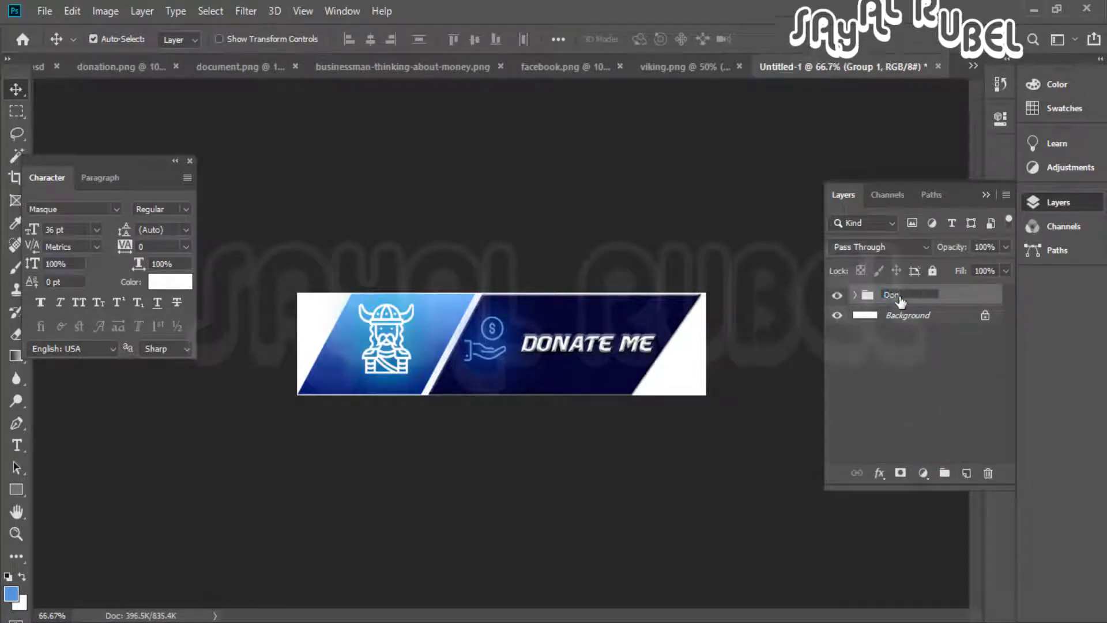
key("Return")
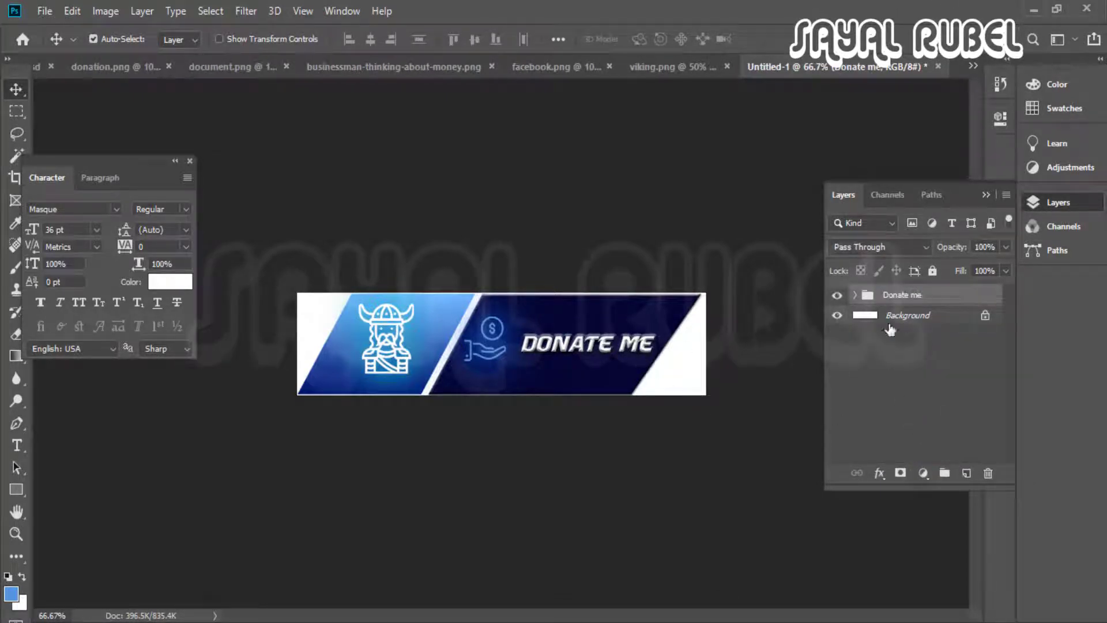
Duplicate the "Donate me" group, rename the copy "rules" and expand it
left_click_drag(908, 304, 966, 472)
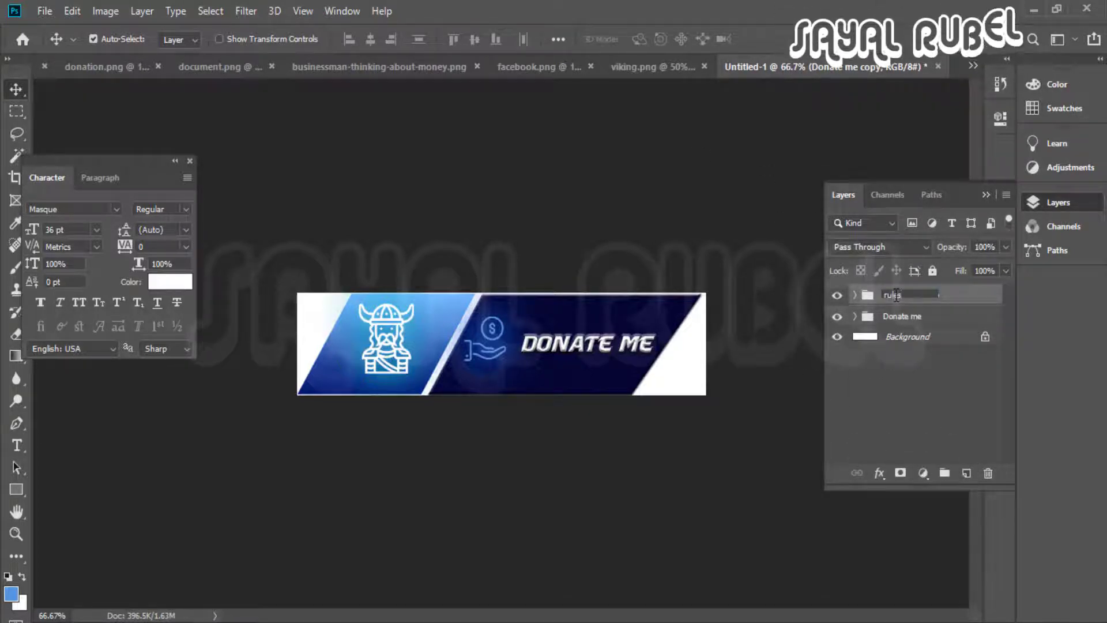
key("Return")
key("ctrl+plus")
left_click(855, 295)
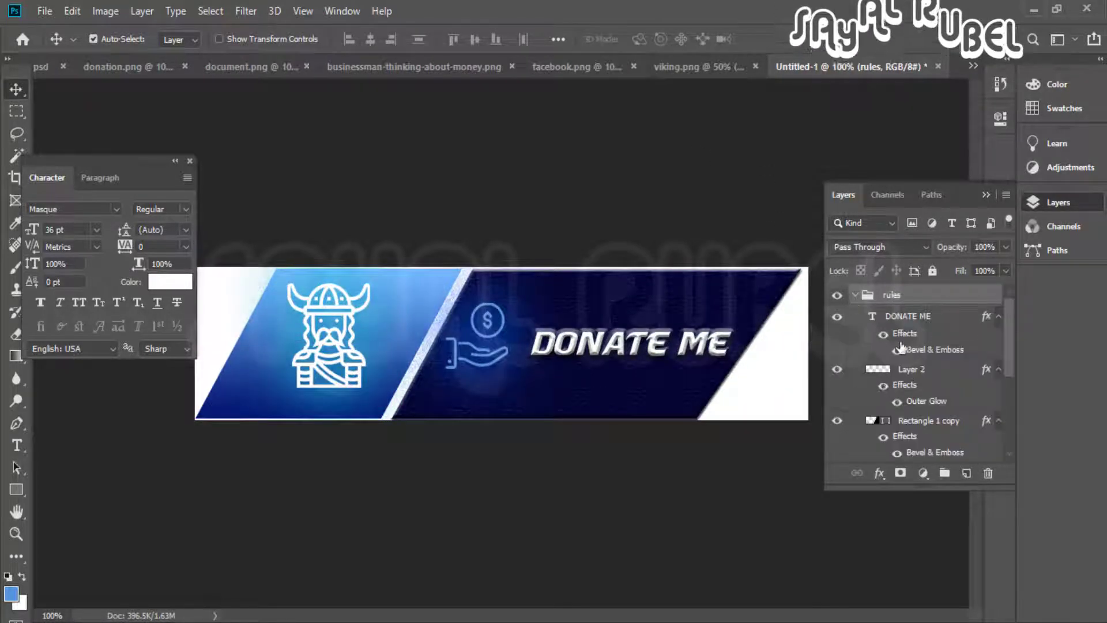
scroll(892, 326, "down", 2)
scroll(897, 312, "up", 1)
double_click(900, 295)
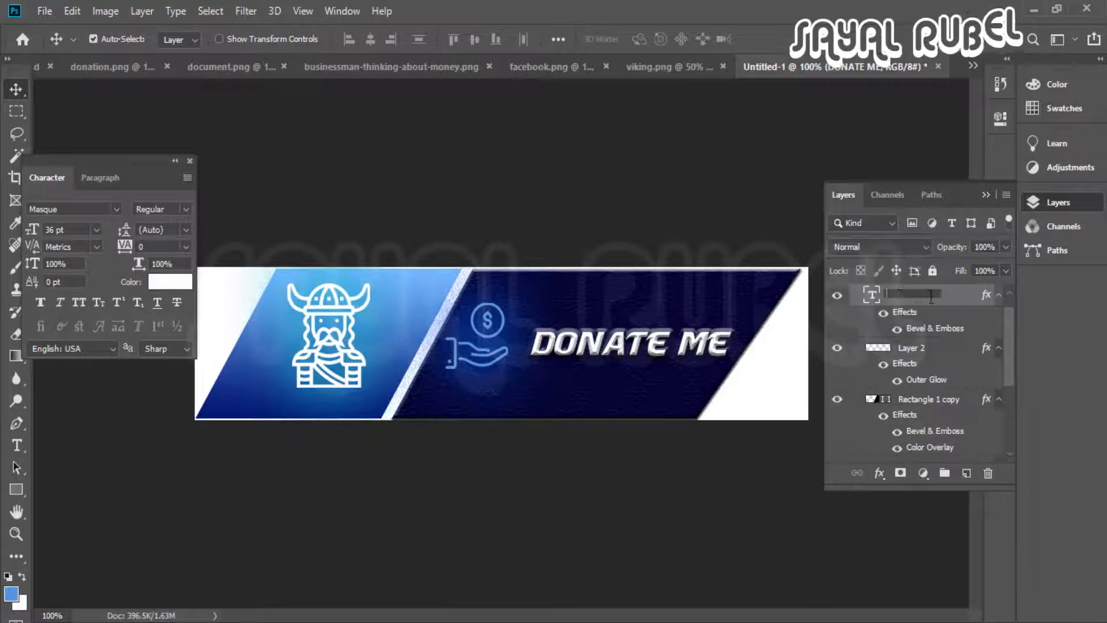
double_click(917, 311)
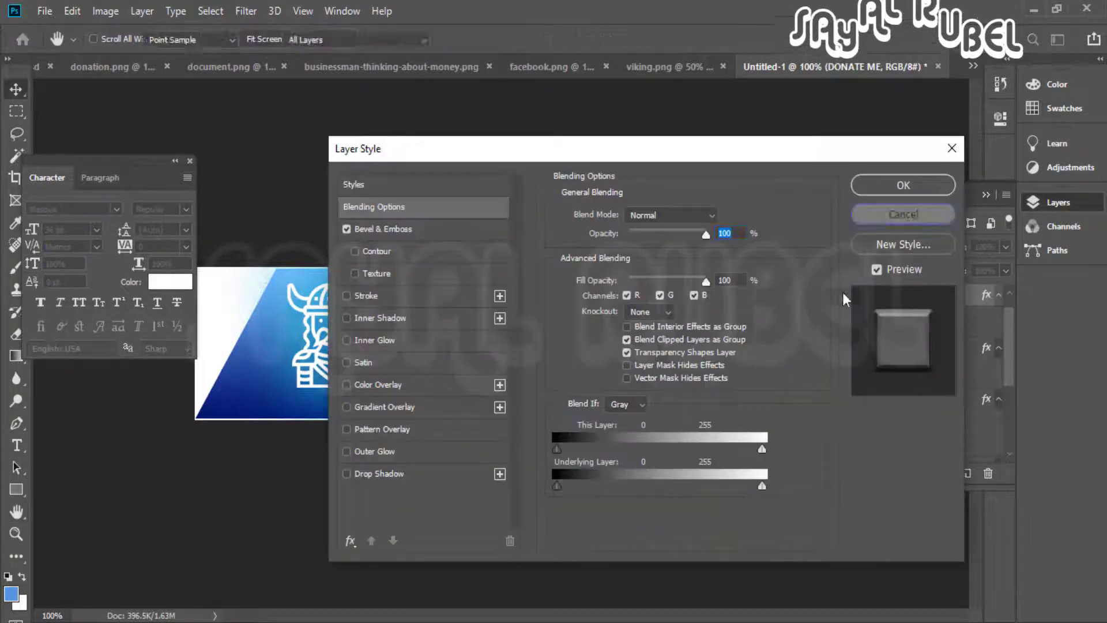
key("Escape")
double_click(872, 296)
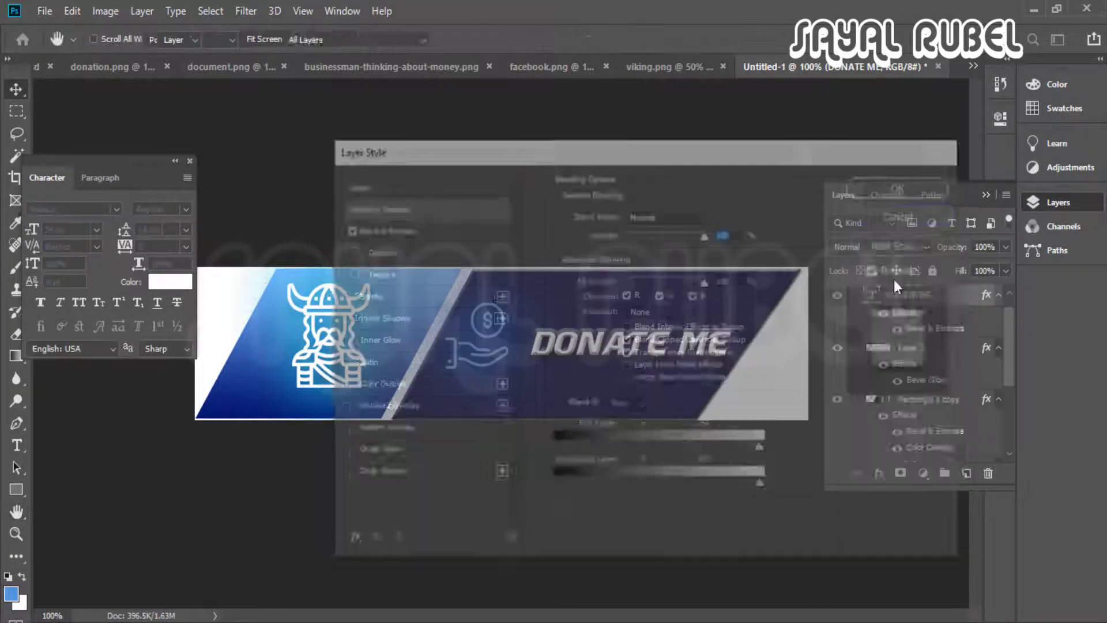
key("Escape")
scroll(864, 392, "down", 5)
scroll(909, 340, "up", 5)
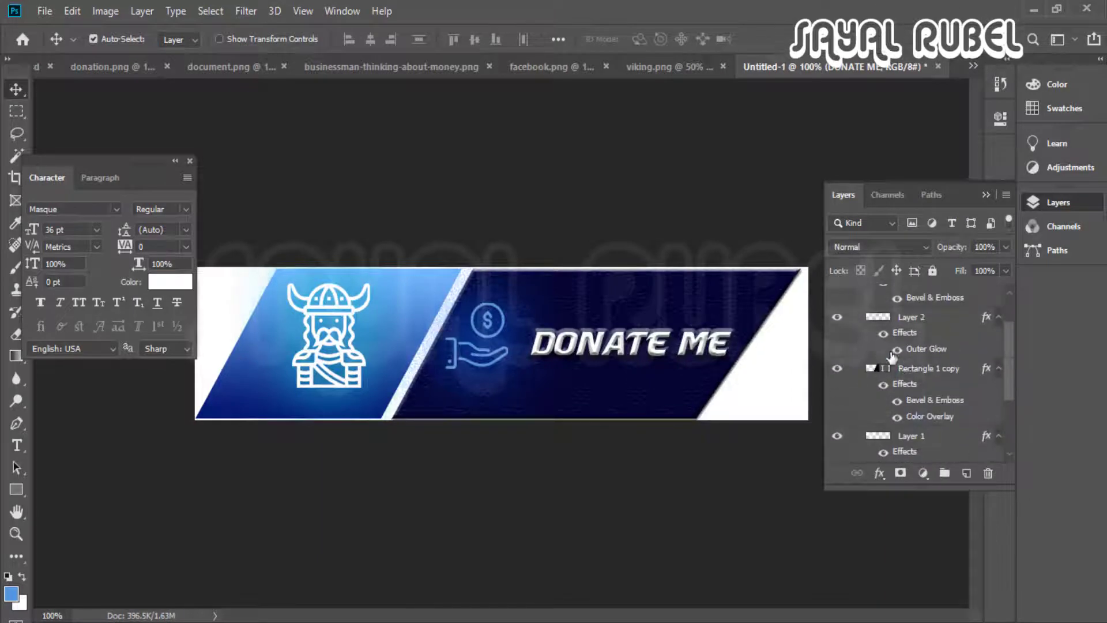
Replace the DONATE ME text in the rules group with RULES, and shift the text and the donation icon to the right
double_click(665, 334)
type("RULES")
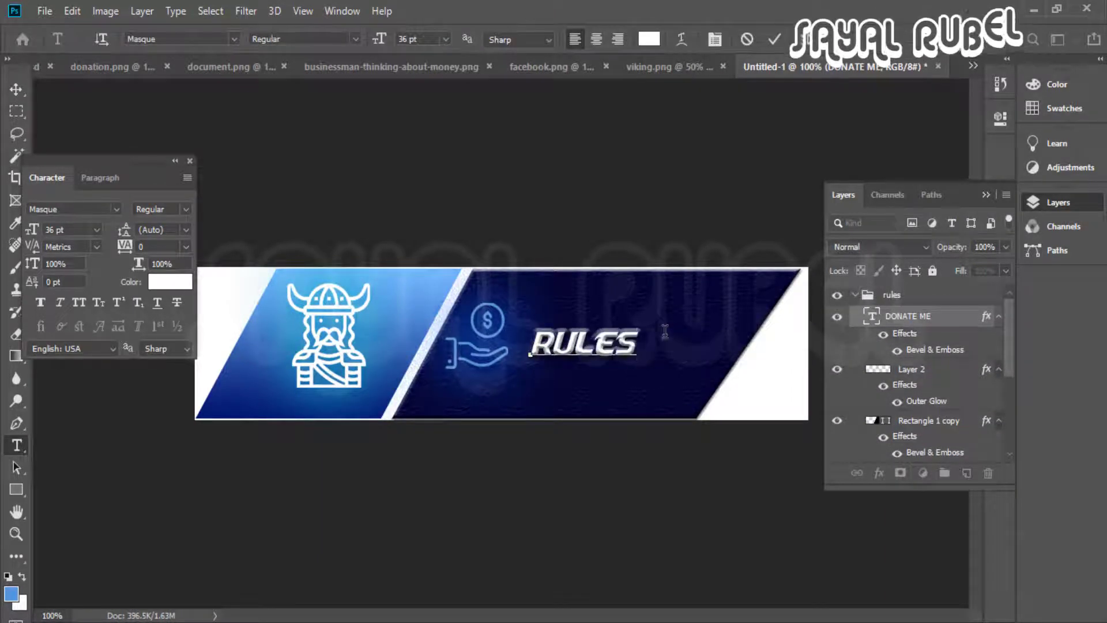
left_click(16, 89)
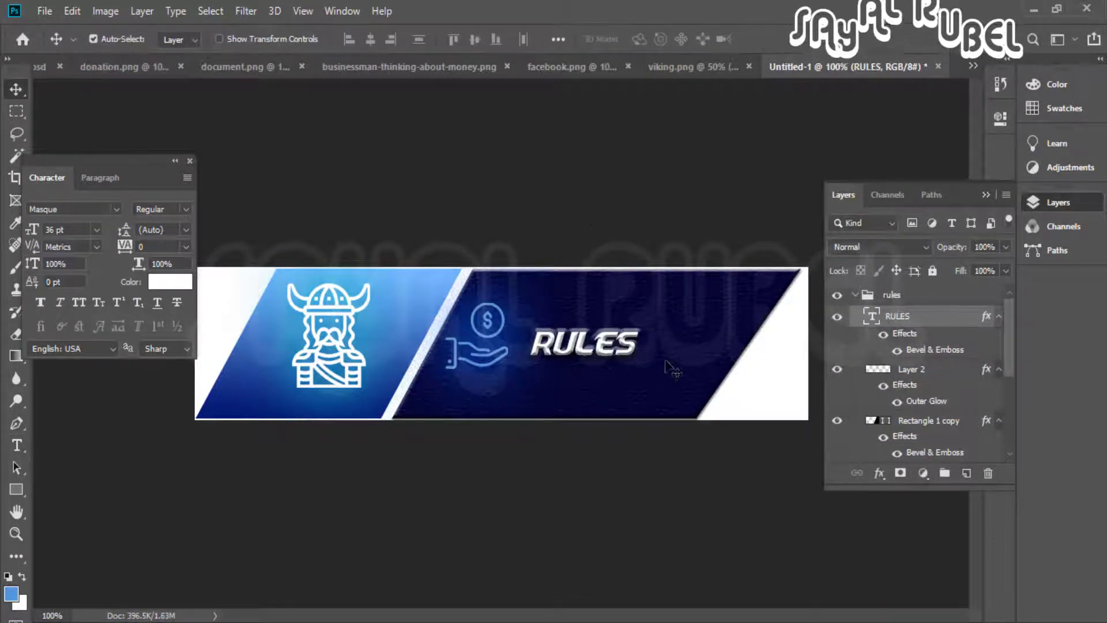
left_click_drag(624, 356, 666, 361)
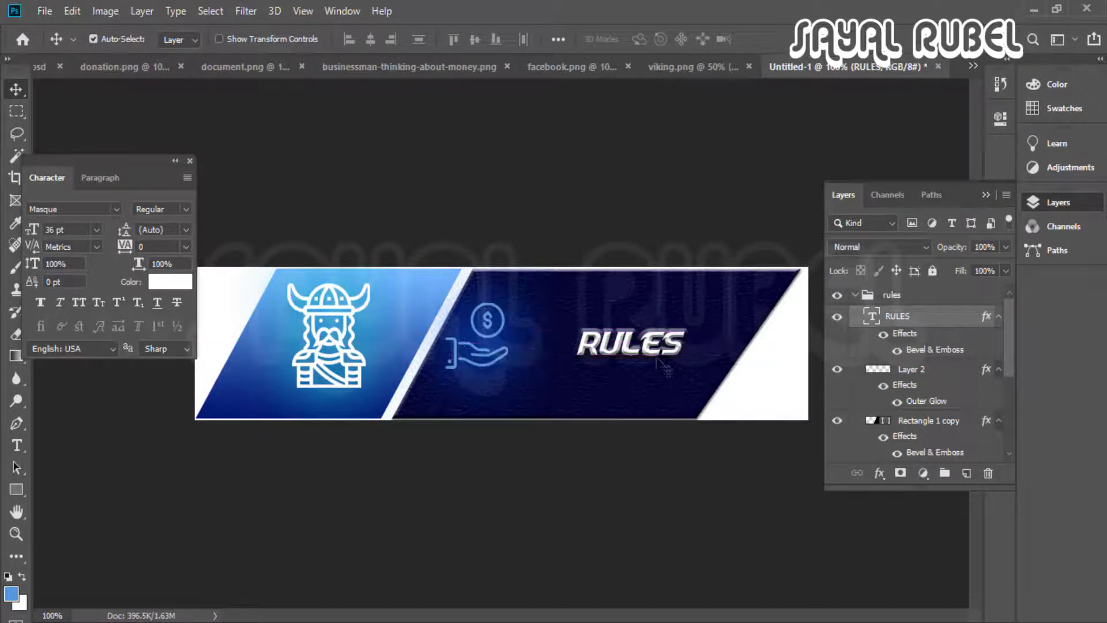
key("ctrl+minus")
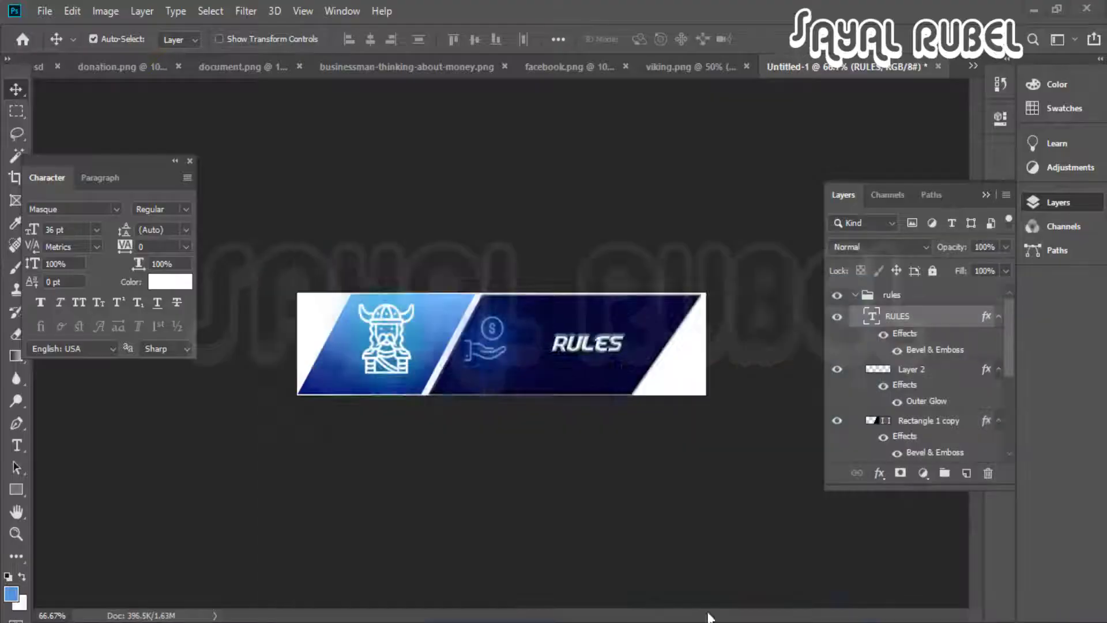
key("ctrl+plus")
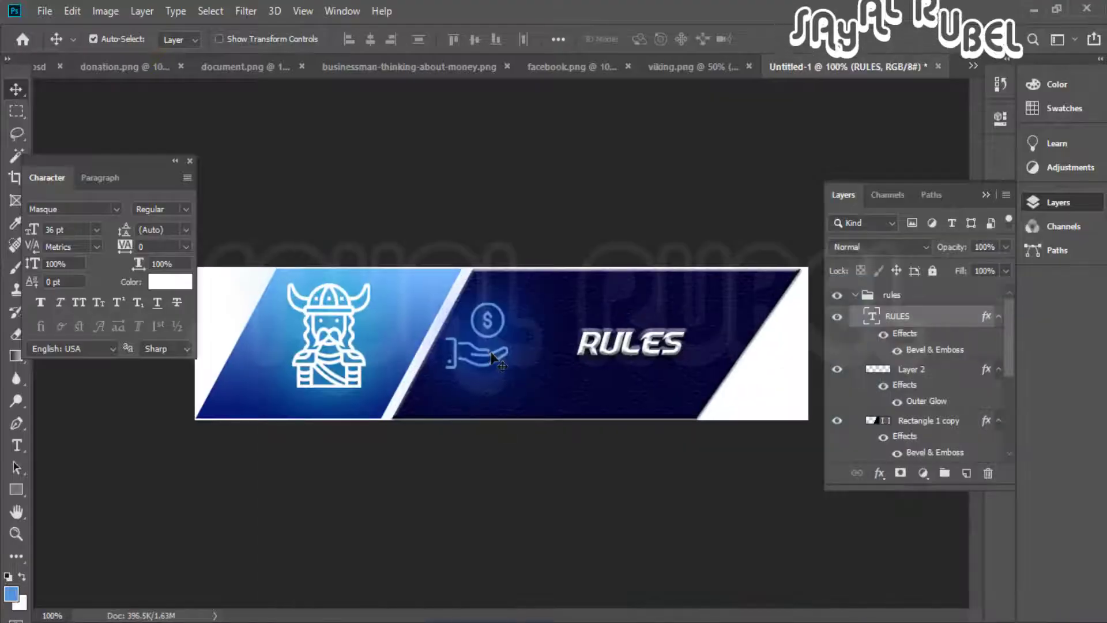
left_click_drag(500, 355, 516, 359)
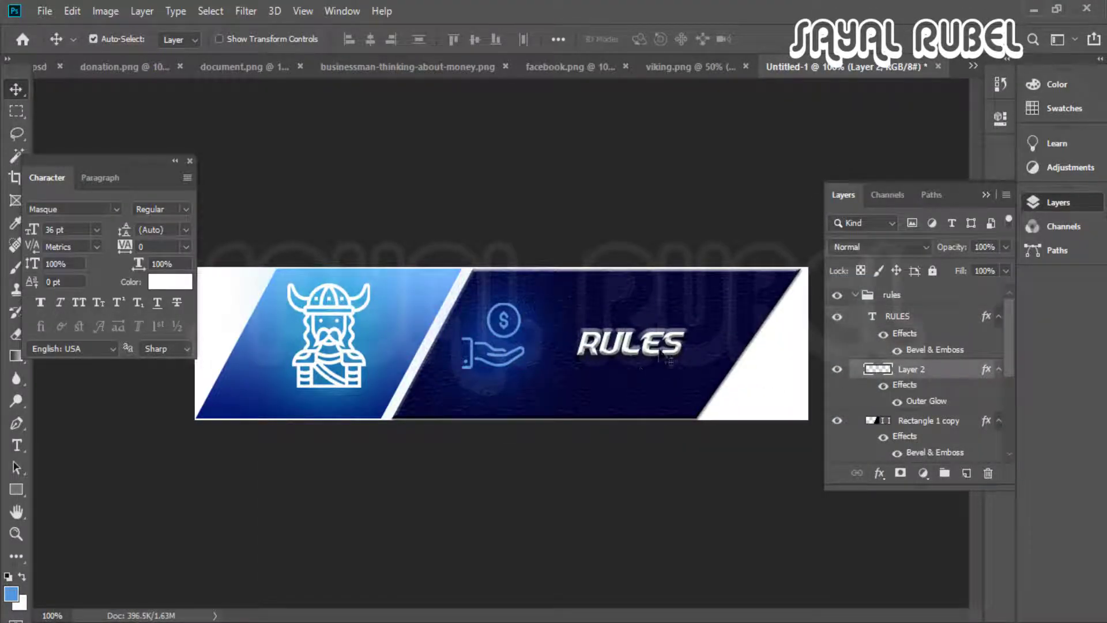
scroll(903, 392, "down", 1)
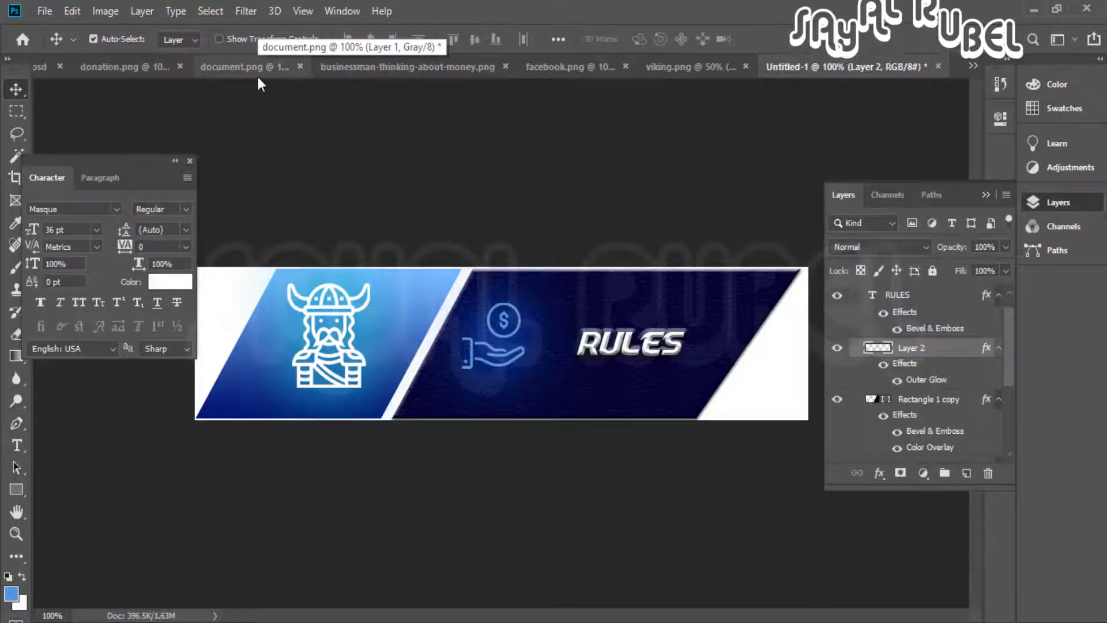
Copy the scroll icon from document.png into the banner and scale it down to fit between the donation icon and RULES
left_click(234, 72)
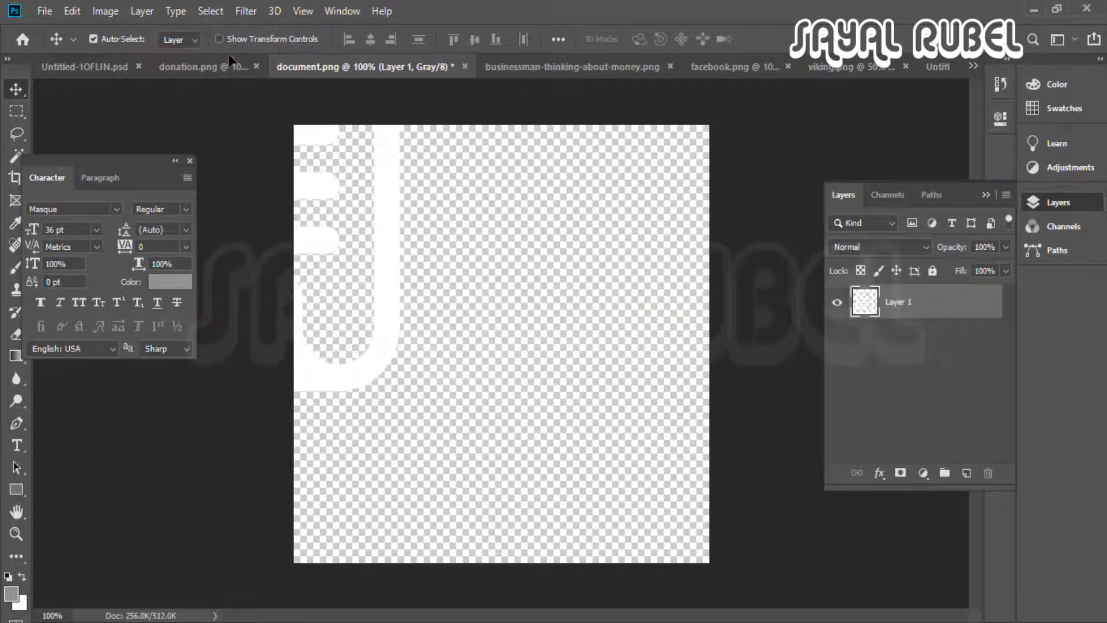
left_click_drag(230, 56, 548, 308)
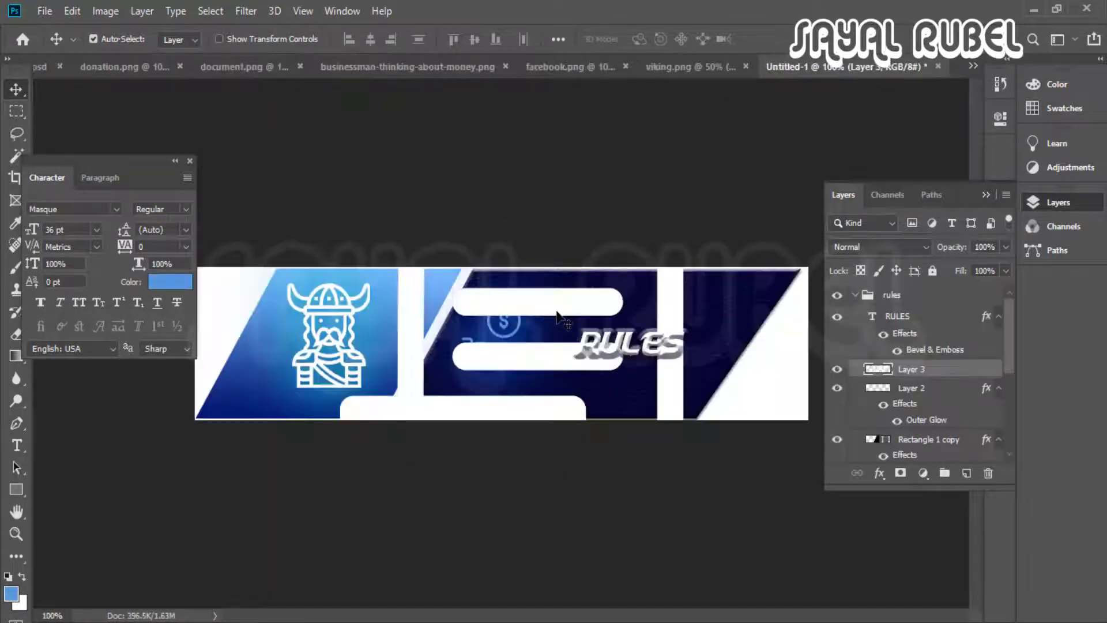
key("ctrl+t")
left_click_drag(756, 105, 479, 371)
left_click_drag(377, 428, 529, 335)
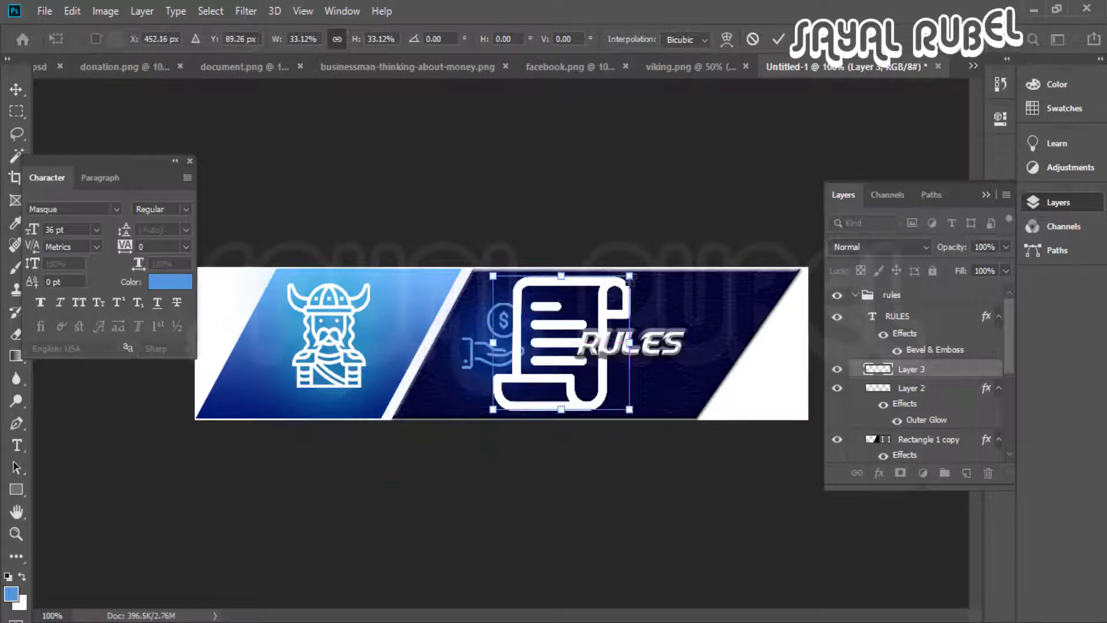
left_click_drag(630, 278, 623, 308)
key("ctrl+plus")
key("Return")
Move the donation icon's outer glow onto the scroll icon and fill the scroll icon with the donation icon's blue
left_click_drag(926, 420, 909, 369)
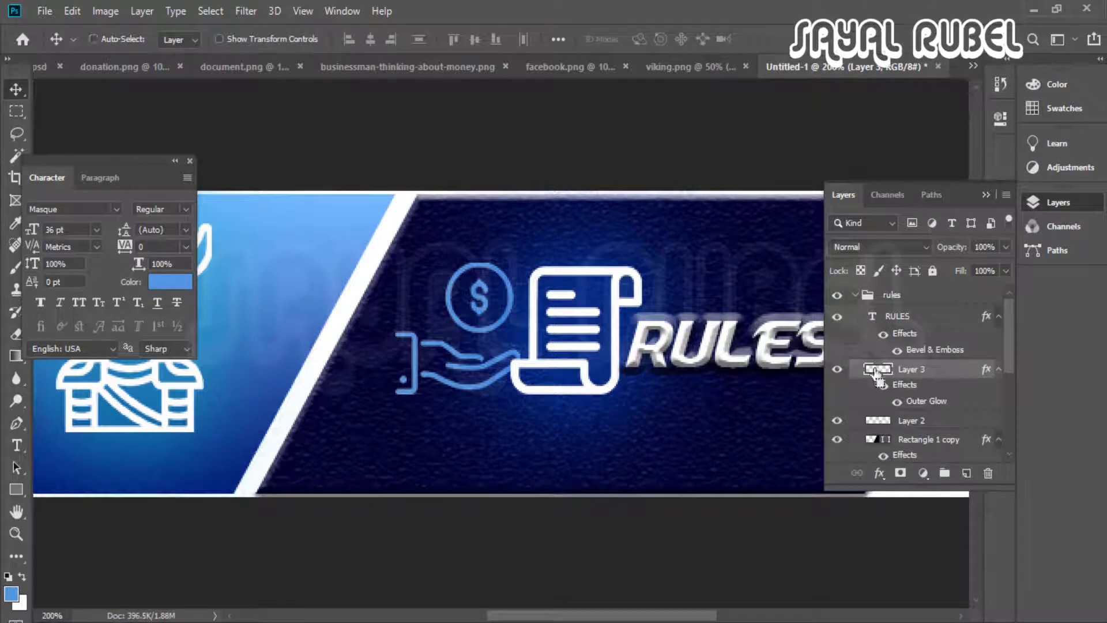
left_click(875, 373, "ctrl")
key("i")
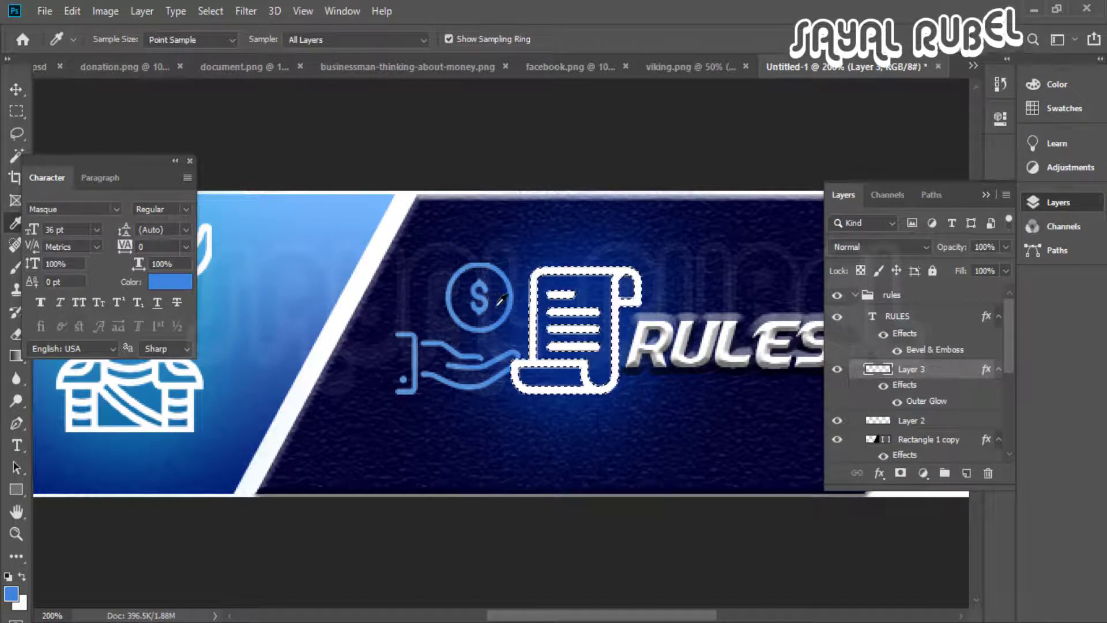
key("alt+BackSpace")
key("ctrl+d")
key("v")
Position the scroll icon over the donation icon's place, level with the RULES text, and hide the donation icon's layer
left_click_drag(542, 319, 512, 319)
left_click(837, 420)
key("ctrl+minus")
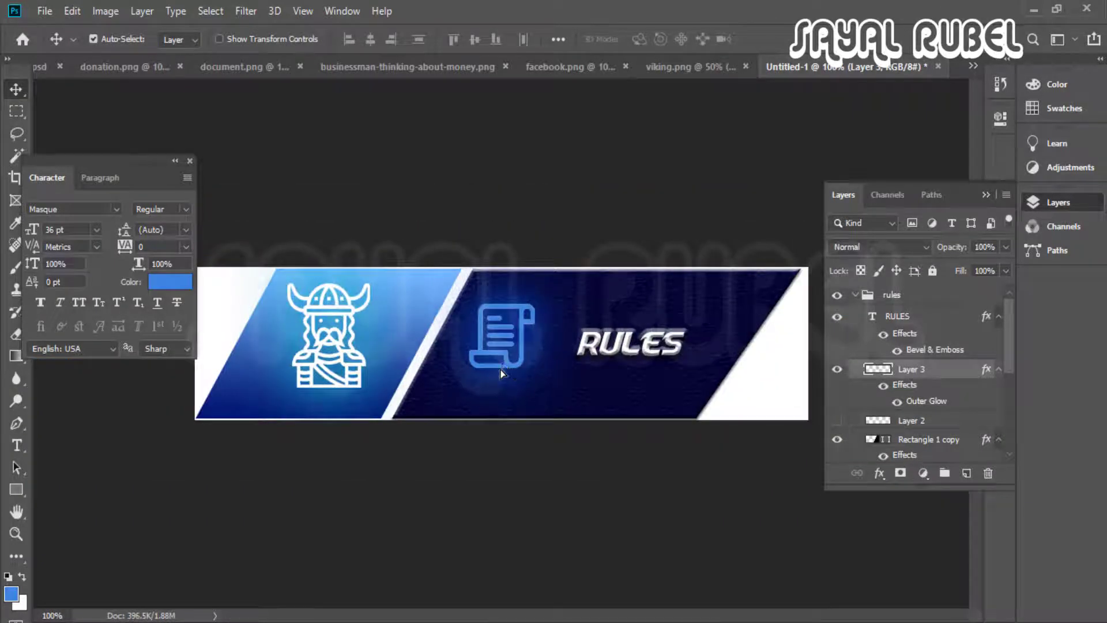
left_click_drag(500, 373, 501, 380)
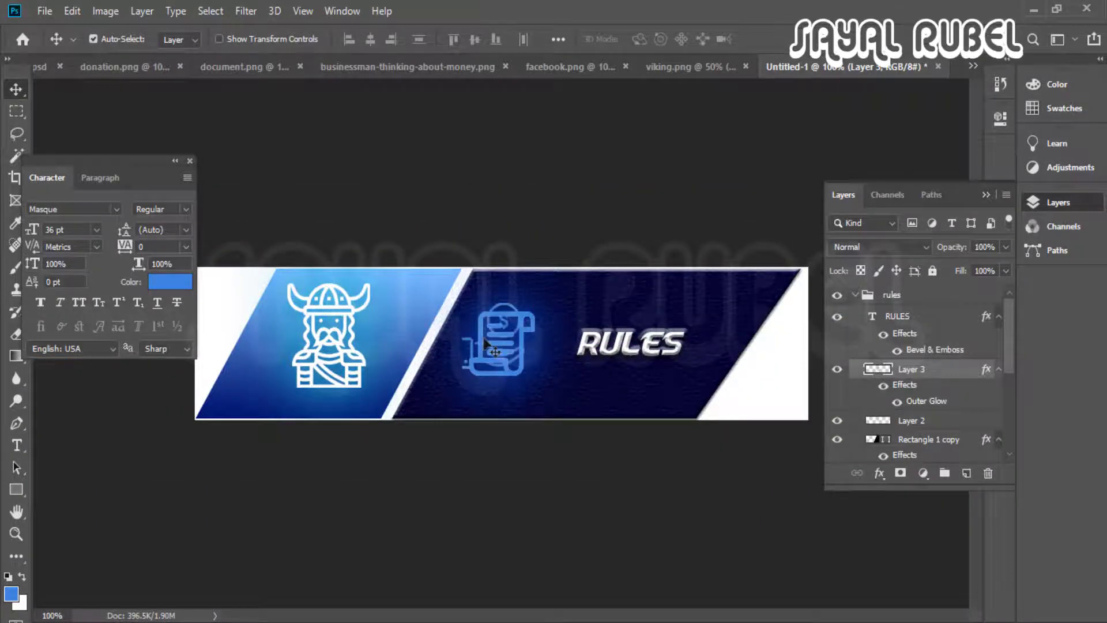
scroll(483, 339, "up", 1)
left_click_drag(531, 268, 531, 281)
left_click(544, 287)
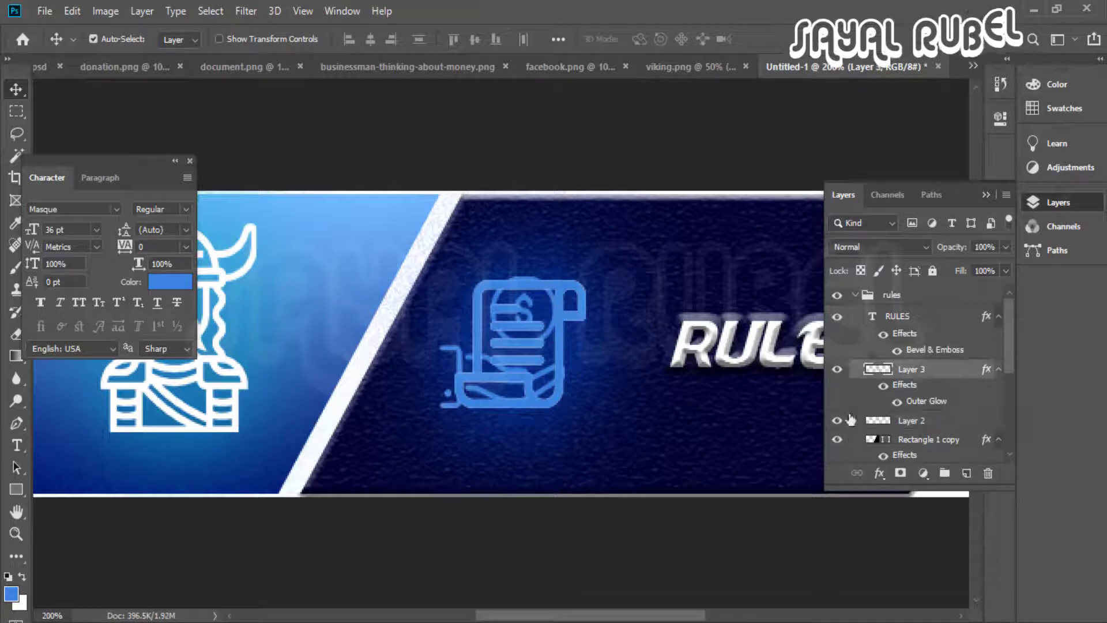
left_click(836, 421)
scroll(545, 338, "down", 1)
Try to center the RULES text horizontally relative to the canvas
left_click(558, 39)
left_click(602, 197)
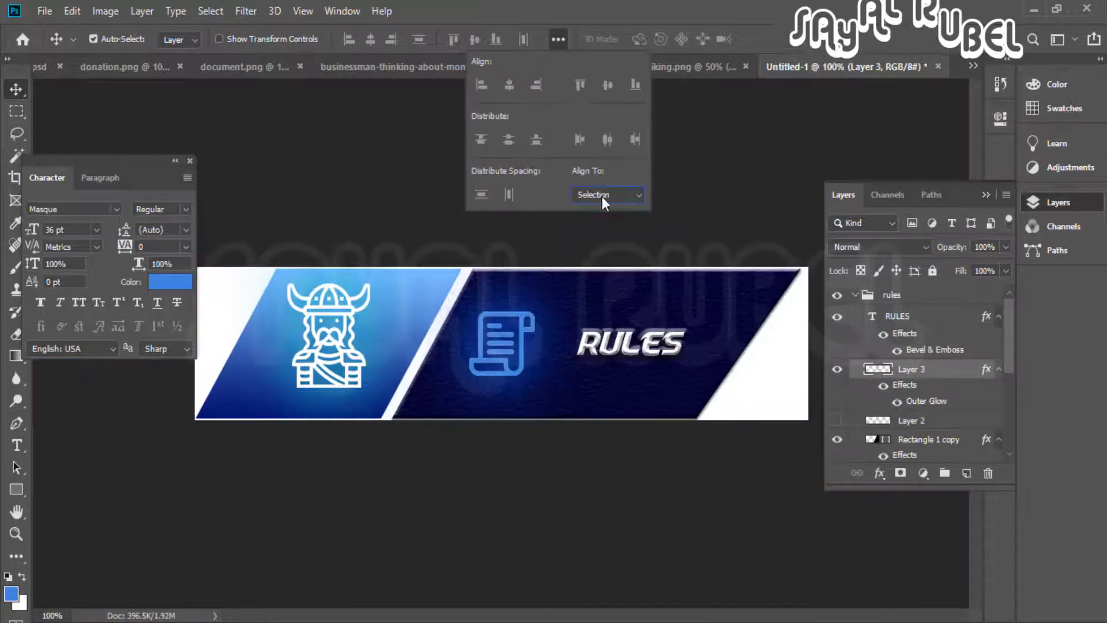
left_click(597, 225)
left_click(509, 314)
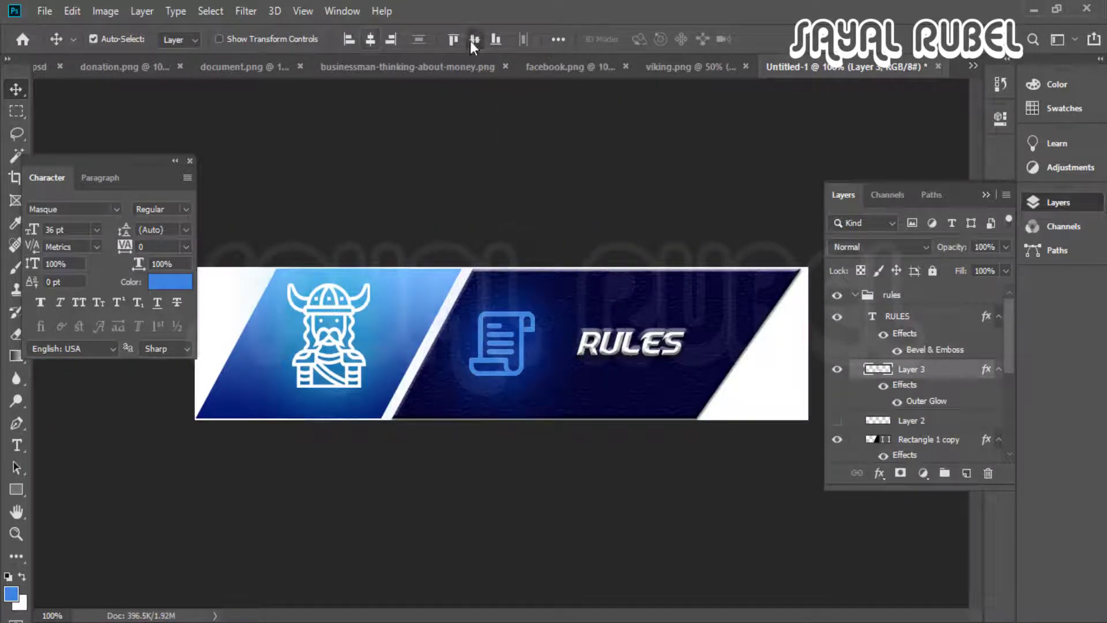
left_click(646, 347)
left_click(370, 39)
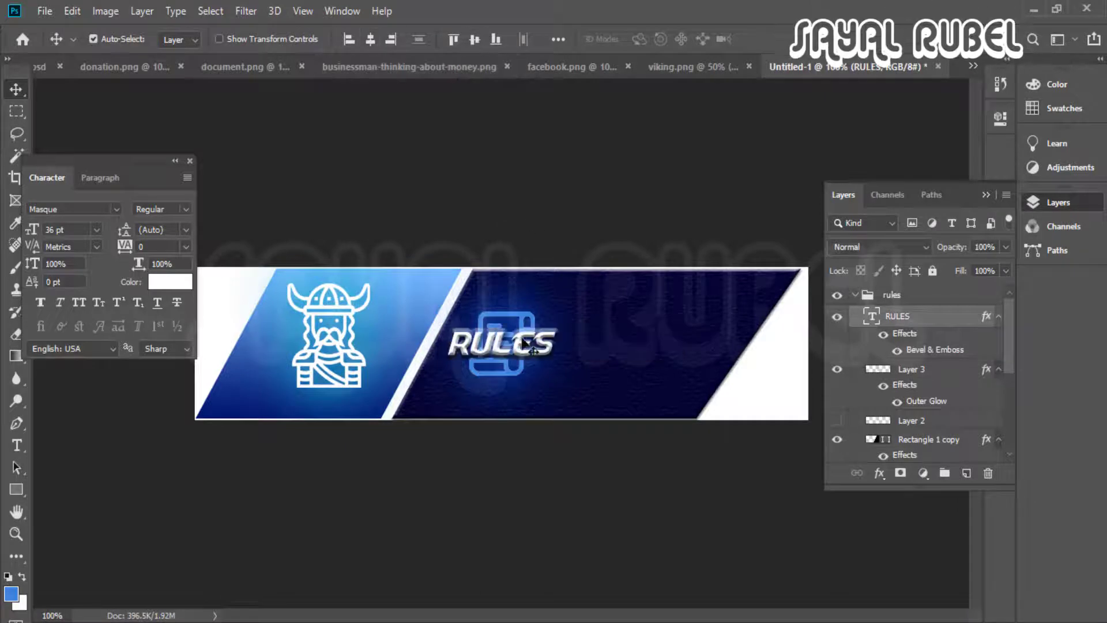
key("ctrl+z")
left_click(613, 426, "ctrl")
Delete the hidden donation icon layer from the rules group
scroll(613, 425, "down", 1)
scroll(620, 424, "up", 1)
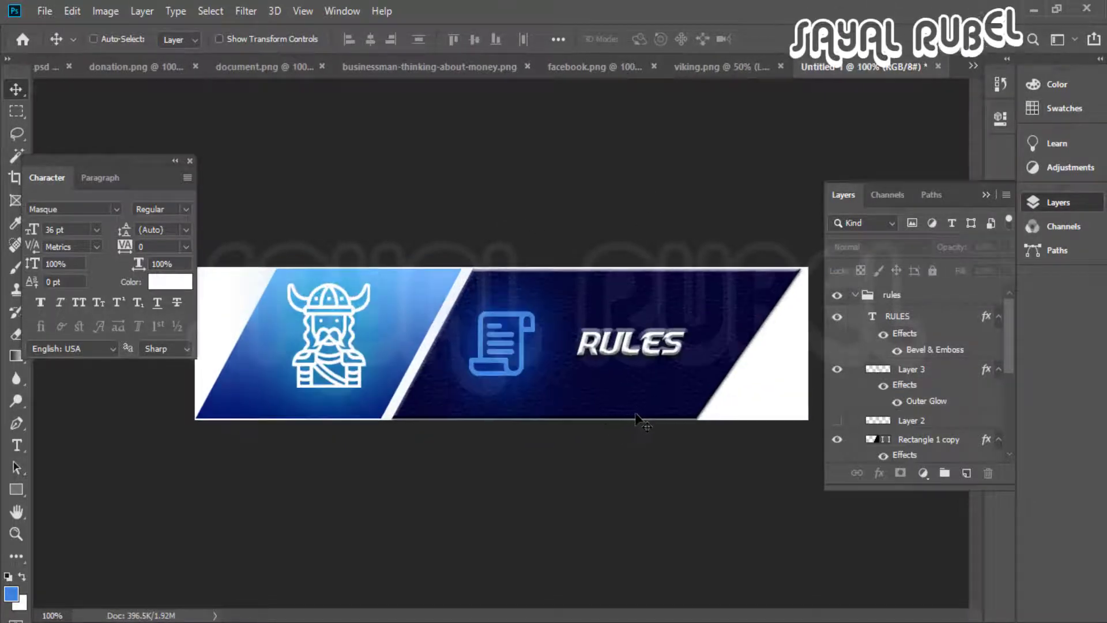
scroll(639, 422, "up", 1)
scroll(660, 422, "down", 2)
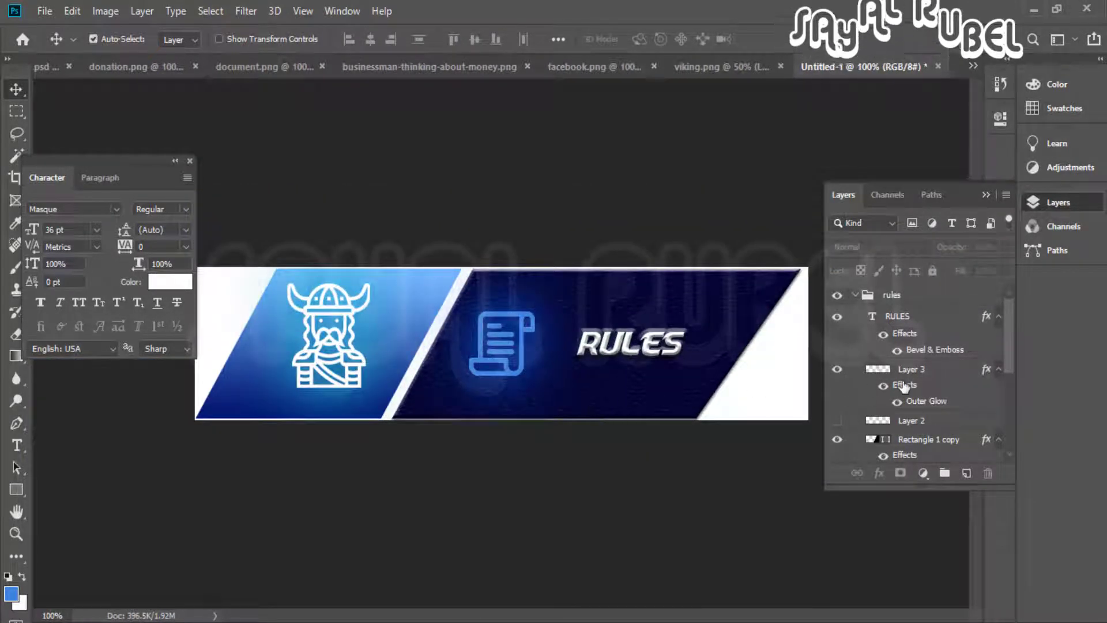
left_click(910, 420)
left_click(988, 473)
left_click(454, 249)
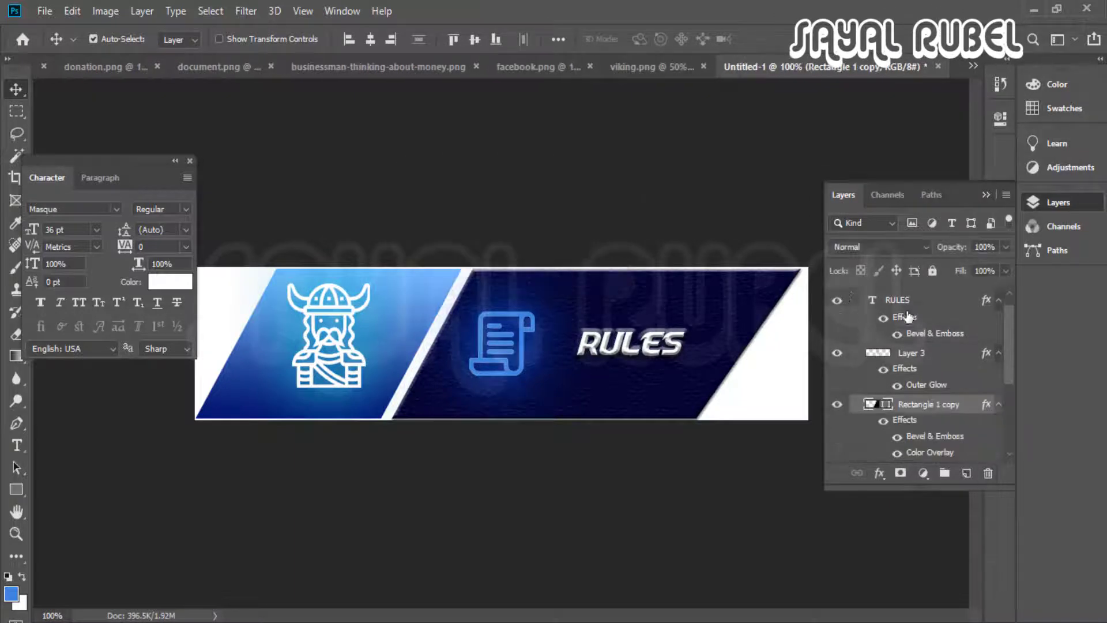
Collapse the rules group and compare it with the Donate me banner by toggling the rules group's visibility
left_click(855, 295)
left_click(836, 294)
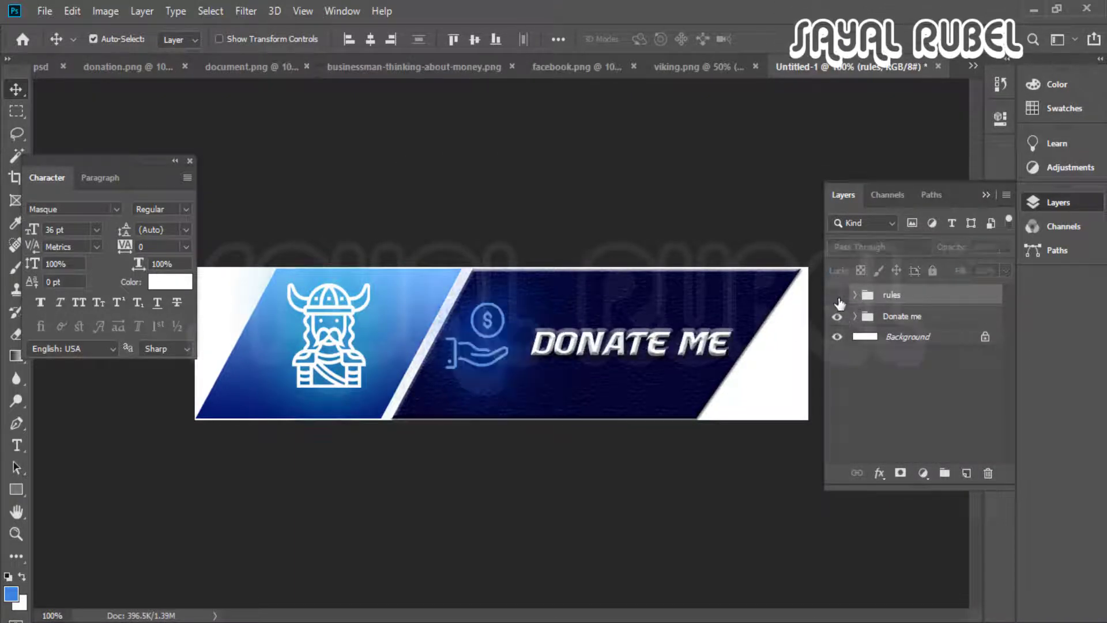
left_click(837, 296)
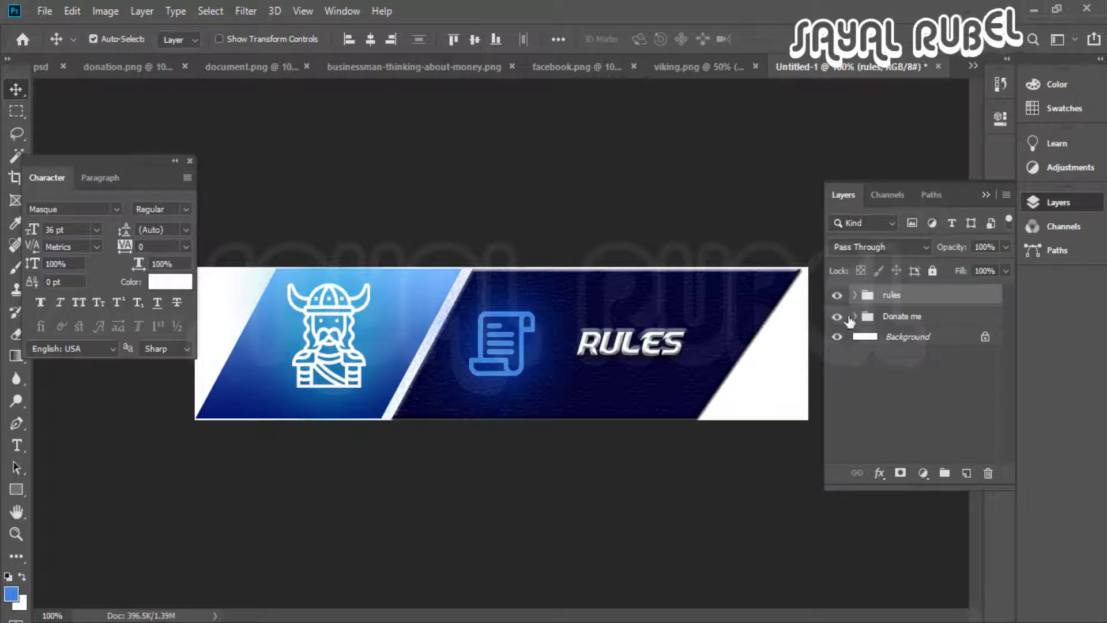
Hide the background shape and icon layers inside the Donate me group
left_click(854, 316)
scroll(861, 433, "down", 5)
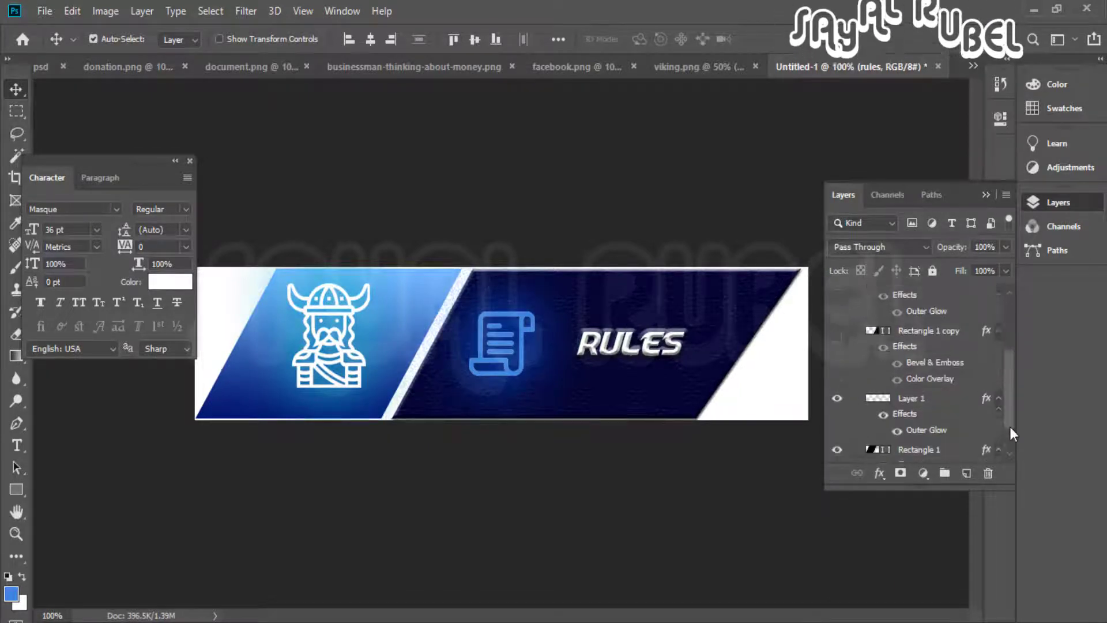
scroll(519, 345, "up", 1)
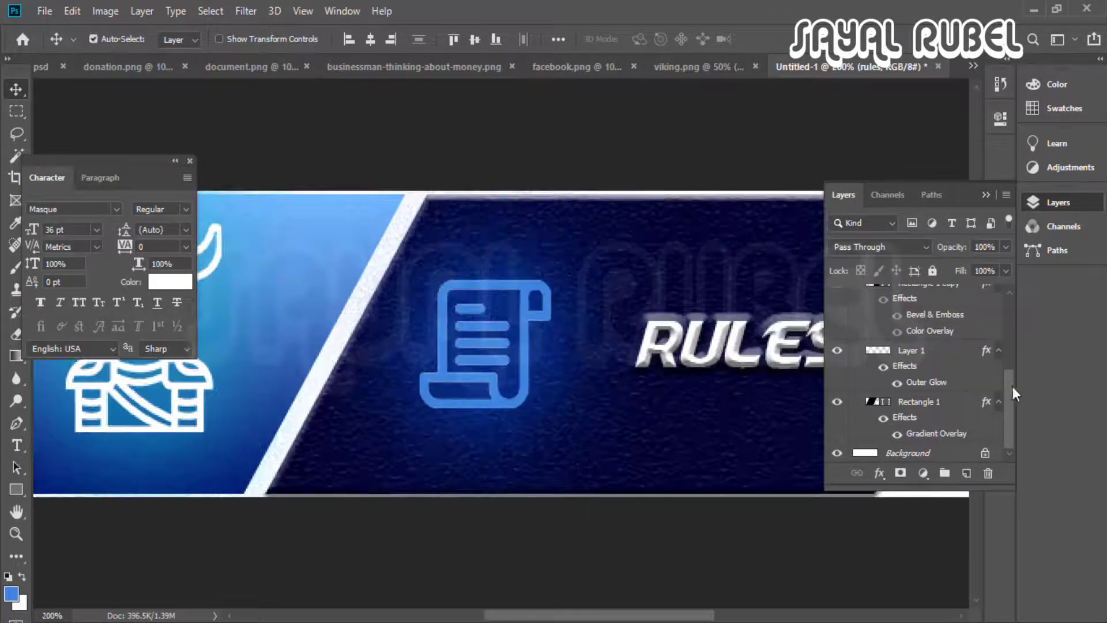
mouse_move(1012, 386)
left_mouse_down()
mouse_move(1018, 279)
mouse_move(1010, 397)
left_mouse_up()
left_click(836, 402)
scroll(819, 374, "down", 1)
scroll(853, 381, "up", 5)
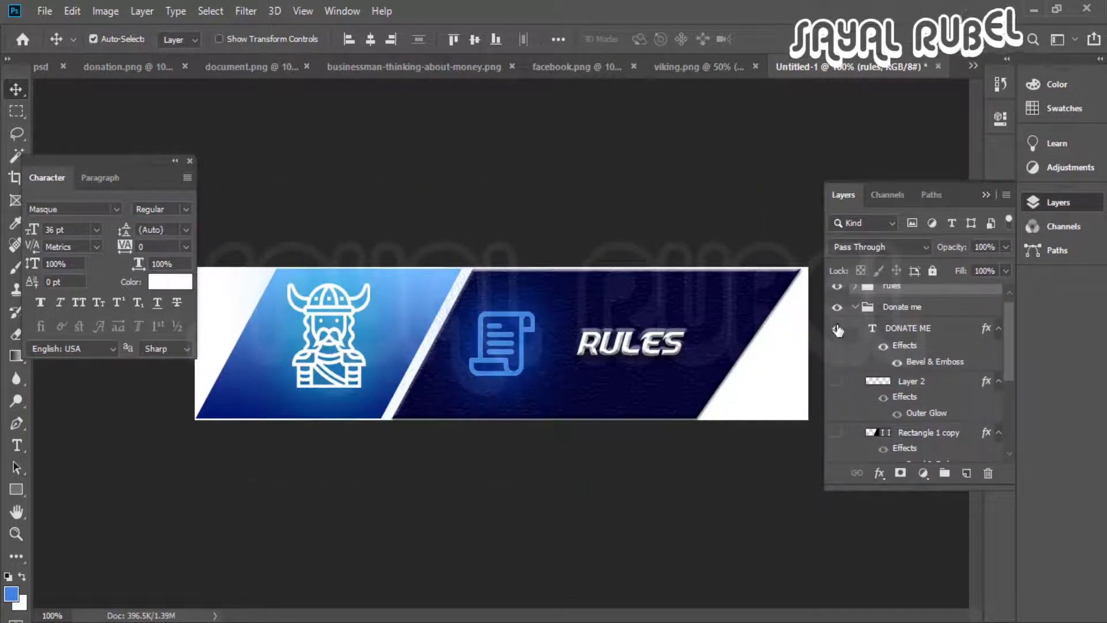
Hide the background shapes and viking icon inside the rules group, keeping its scroll icon and RULES text on
left_click(855, 289)
left_click(837, 423)
scroll(836, 426, "down", 3)
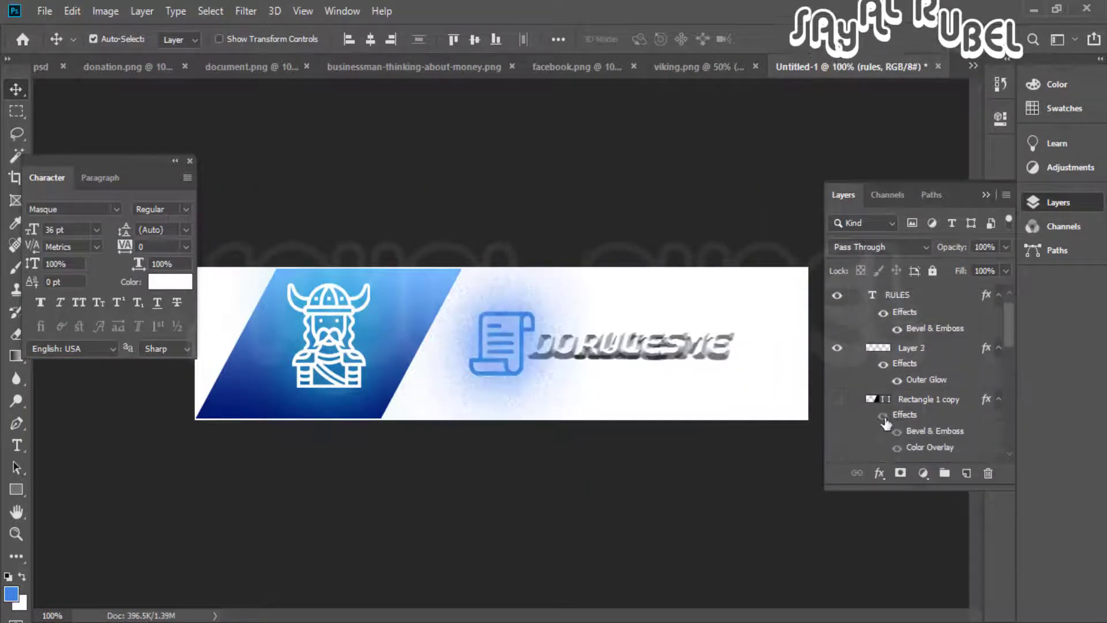
left_click(837, 424)
scroll(839, 426, "down", 4)
left_click_drag(1009, 357, 1002, 460)
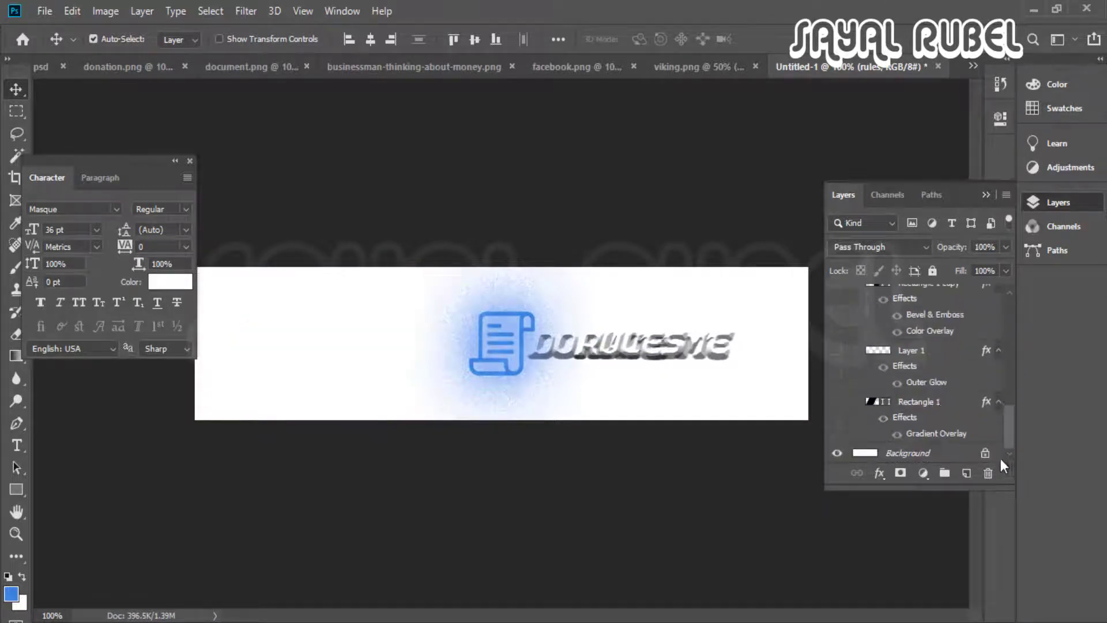
Show the background shapes, viking icon and donation icon inside the Donate me group again
left_click(836, 402)
left_click(838, 353)
scroll(840, 326, "up", 1)
left_click(838, 308)
scroll(840, 312, "up", 3)
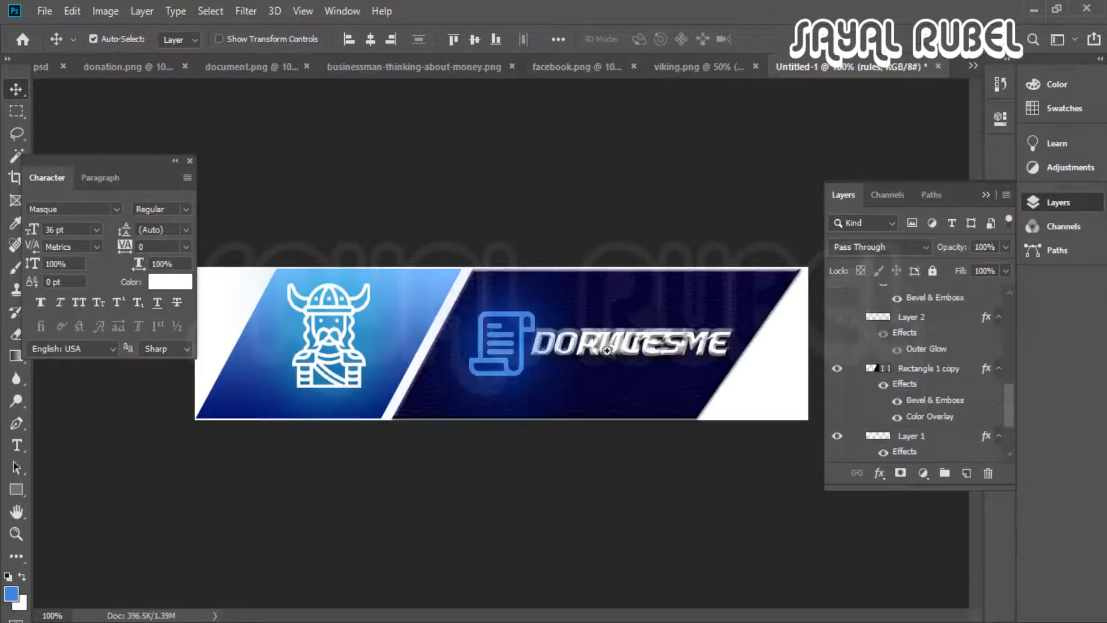
key("ctrl+plus")
left_click(837, 317)
Line up the donation icon and DONATE ME text with the scroll icon and RULES text, and hide the rules group
left_click_drag(375, 269, 401, 277)
left_click_drag(679, 397, 485, 405)
left_click_drag(639, 373, 650, 375)
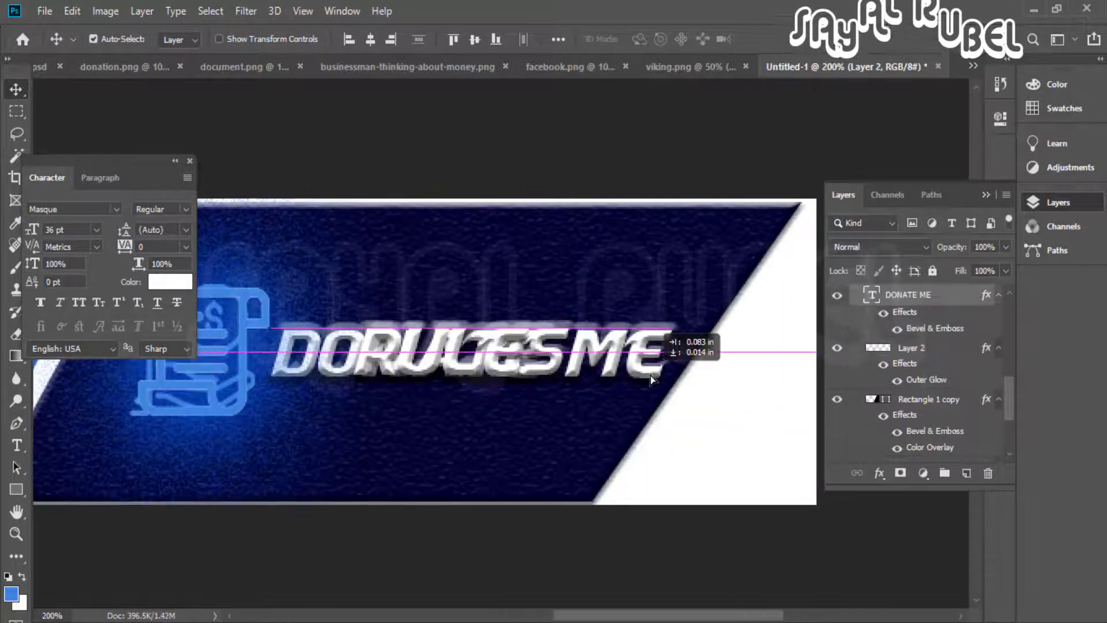
left_click_drag(265, 413, 402, 424)
key("ctrl+minus")
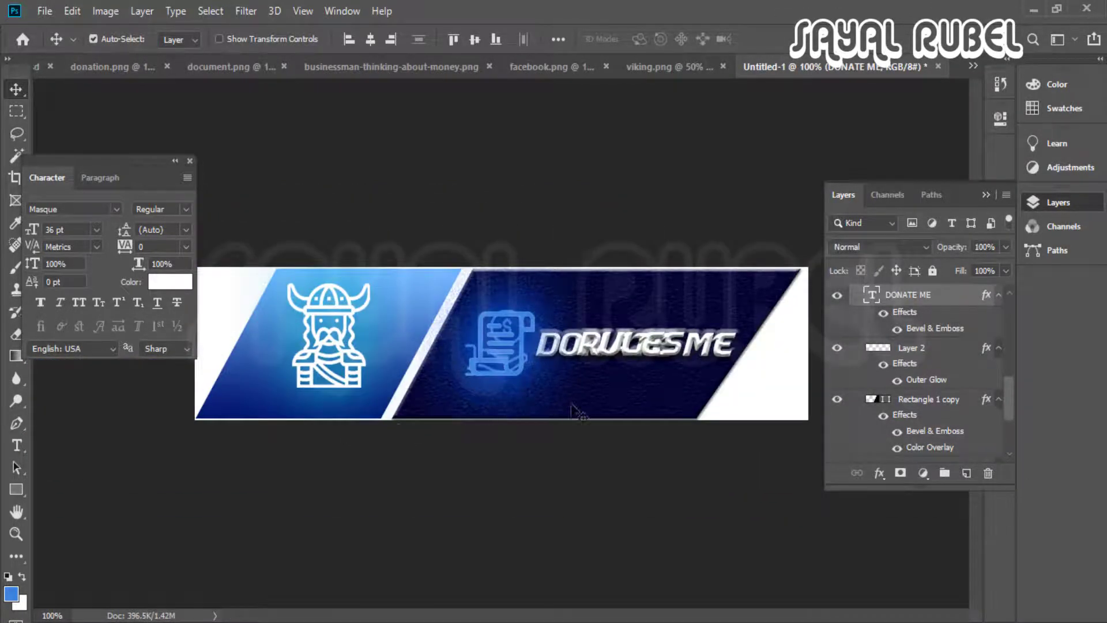
key("ctrl+plus")
left_click(837, 297)
left_click(837, 296)
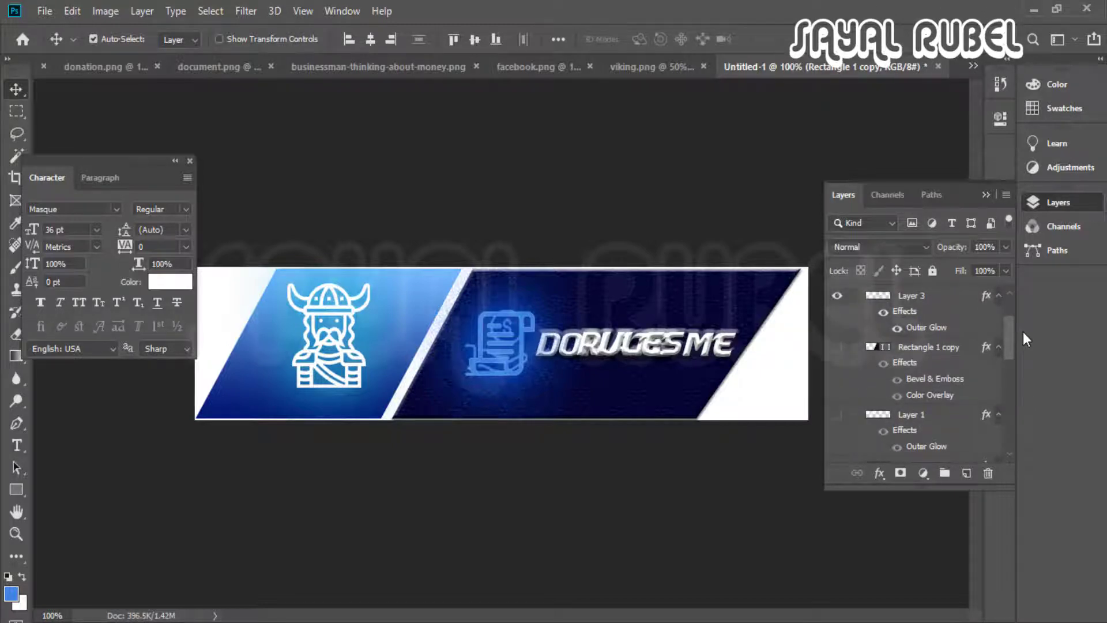
scroll(1008, 299, "up", 3)
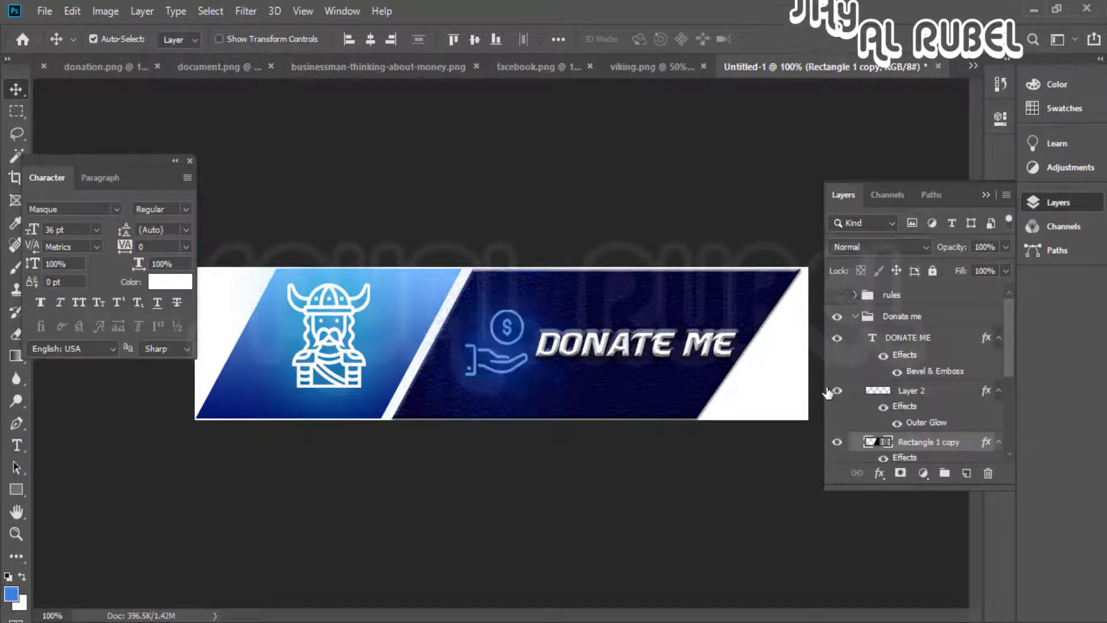
scroll(839, 430, "down", 3)
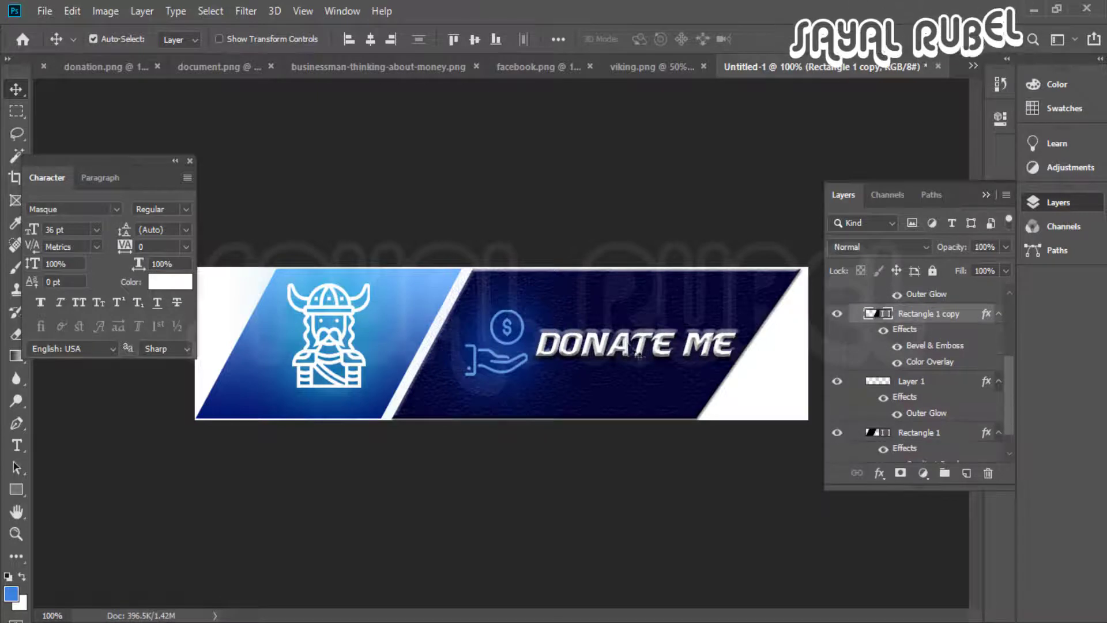
Place the DONATE ME text low on the dark shape, with the donation icon scaled smaller and positioned above it
scroll(628, 361, "up", 1)
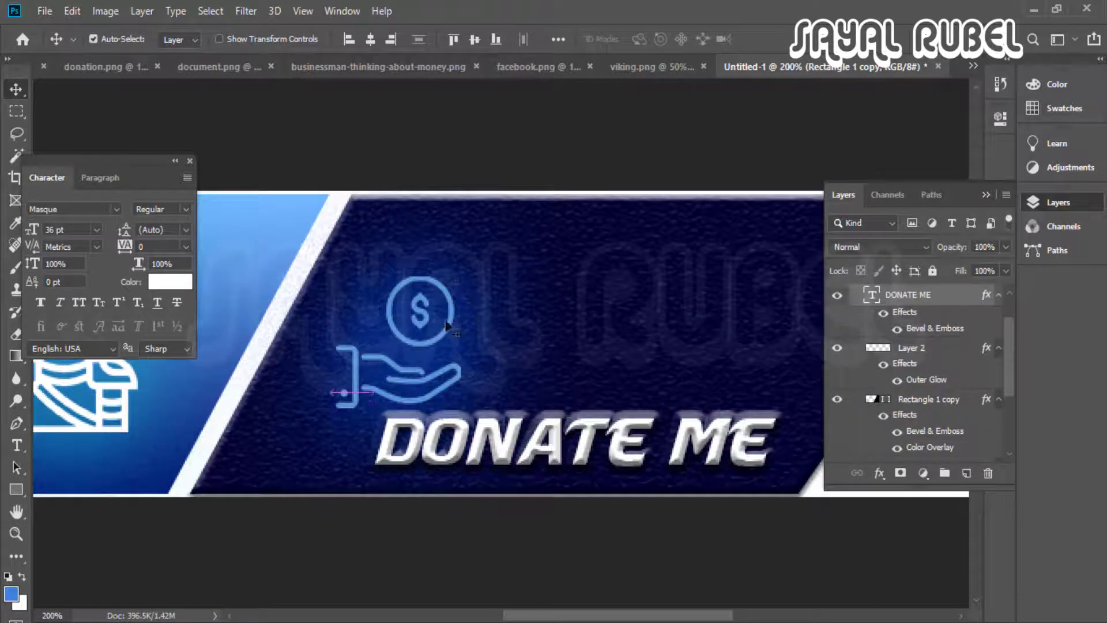
left_click_drag(517, 285, 663, 219)
left_click_drag(625, 470, 626, 447)
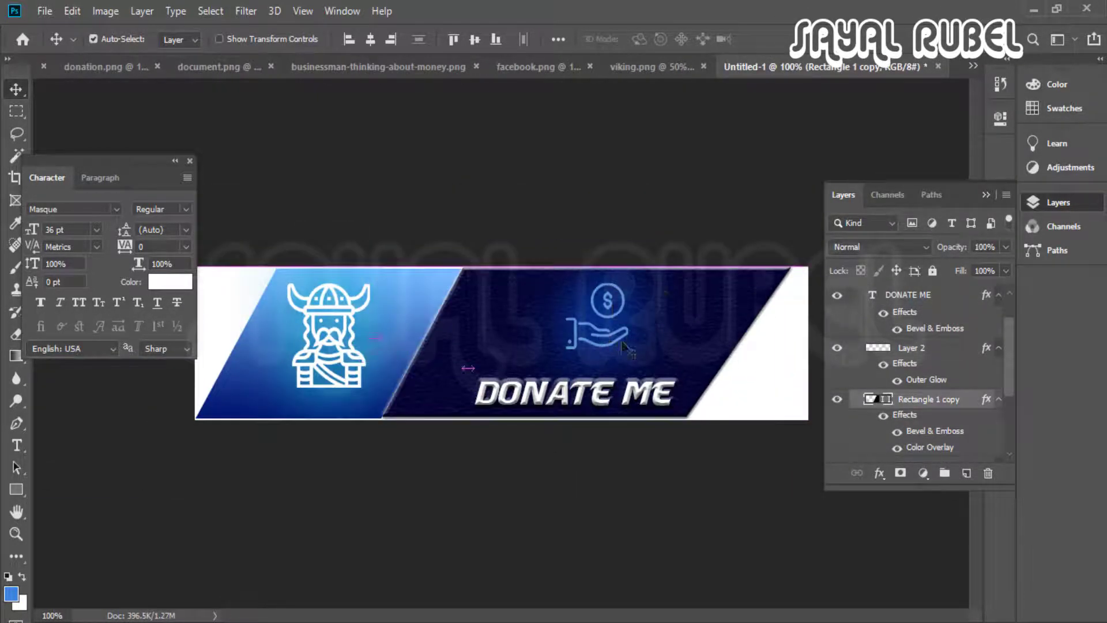
left_click_drag(614, 317, 604, 314)
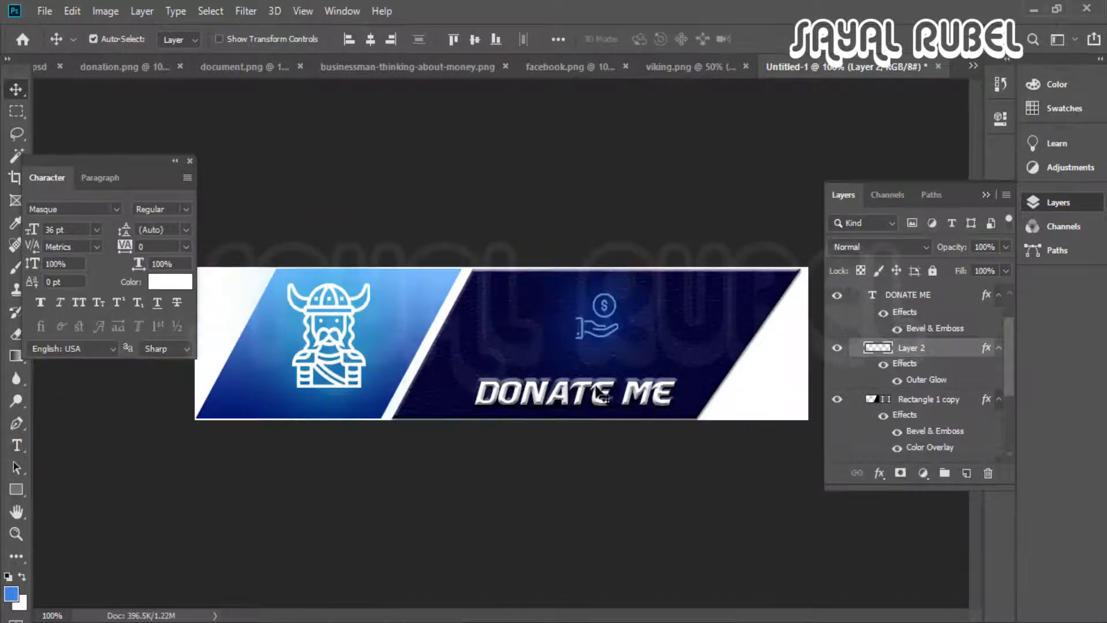
left_click_drag(596, 387, 606, 375)
left_click_drag(600, 329, 601, 333)
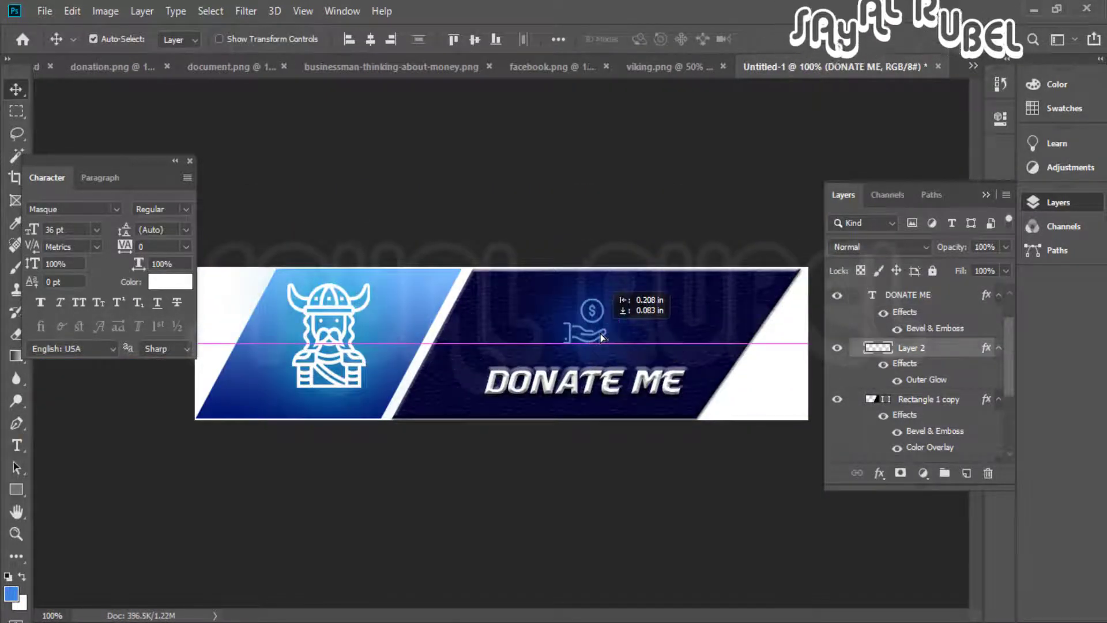
Fine-tune the positions of the donation icon and DONATE ME text on the dark shape, and dismiss the chat notification
mouse_move(589, 383)
left_mouse_down()
mouse_move(576, 387)
mouse_move(587, 388)
left_mouse_up()
left_click_drag(612, 320, 615, 329)
scroll(596, 328, "up", 1)
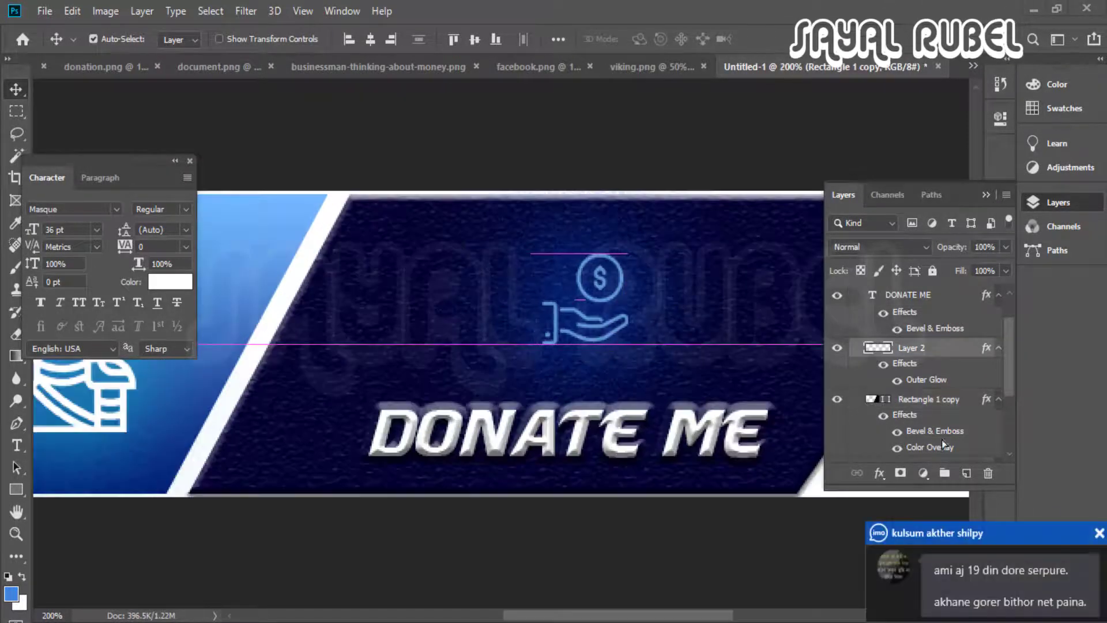
left_click(1098, 534)
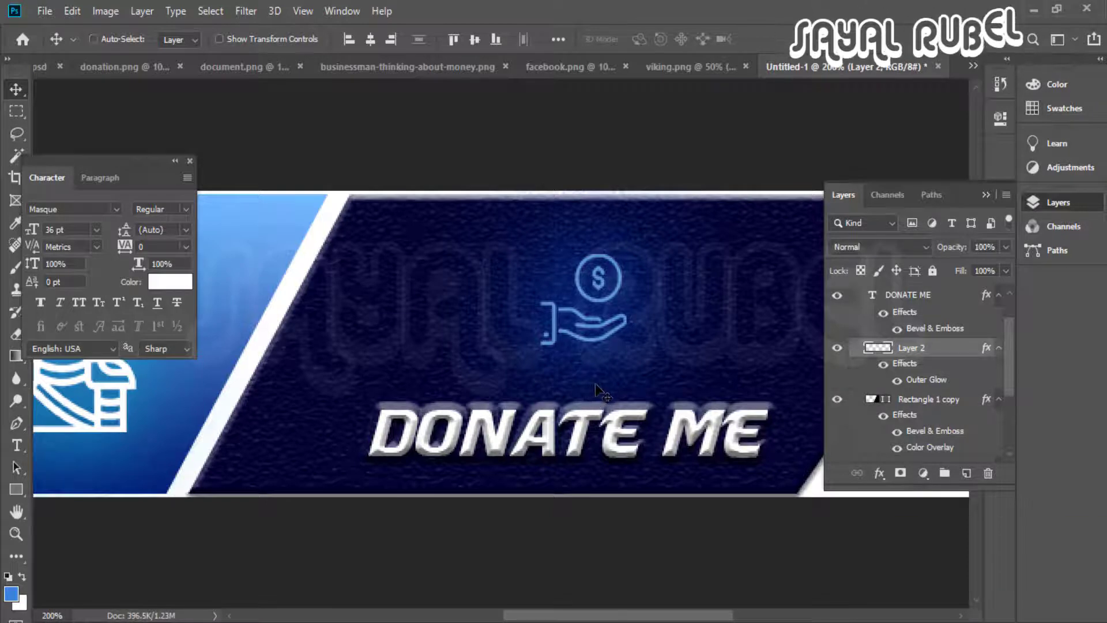
scroll(597, 383, "down", 1)
scroll(604, 387, "up", 1)
scroll(586, 488, "down", 1)
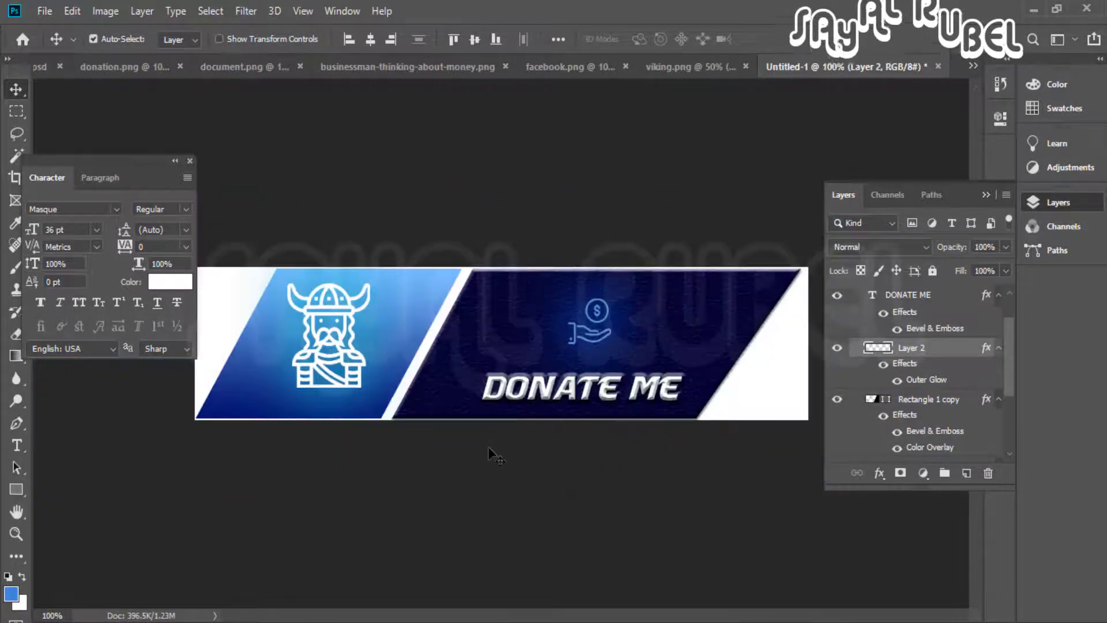
left_click_drag(597, 310, 598, 301)
mouse_move(603, 386)
left_mouse_down()
mouse_move(603, 376)
mouse_move(606, 386)
left_mouse_up()
scroll(615, 377, "up", 1)
scroll(639, 386, "down", 1)
Delete the old rules group together with its contents
scroll(934, 306, "up", 2)
left_click(936, 295)
left_click(987, 472)
left_click(508, 247)
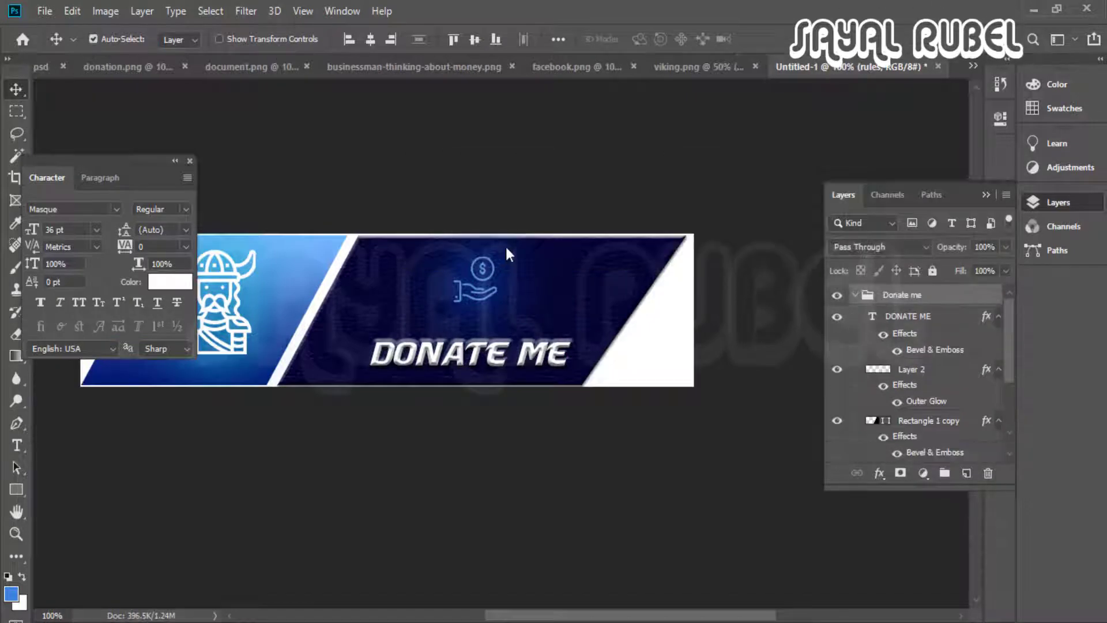
left_click(490, 375, "ctrl")
left_click(513, 392, "alt")
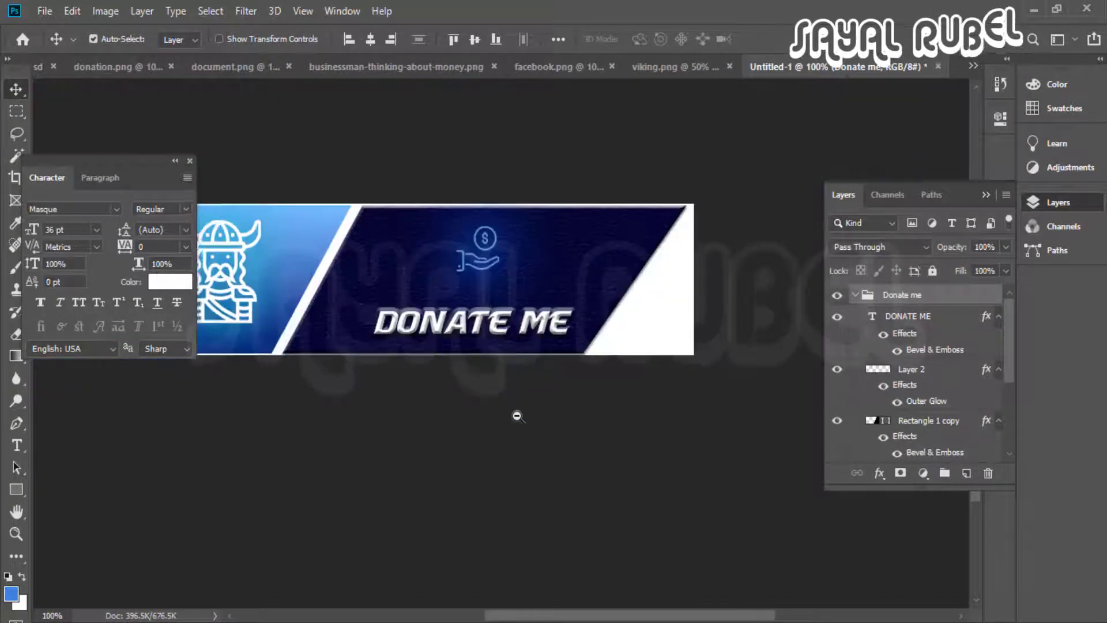
left_click(440, 304, "alt")
left_click(453, 285, "ctrl")
left_click_drag(403, 225, 520, 328)
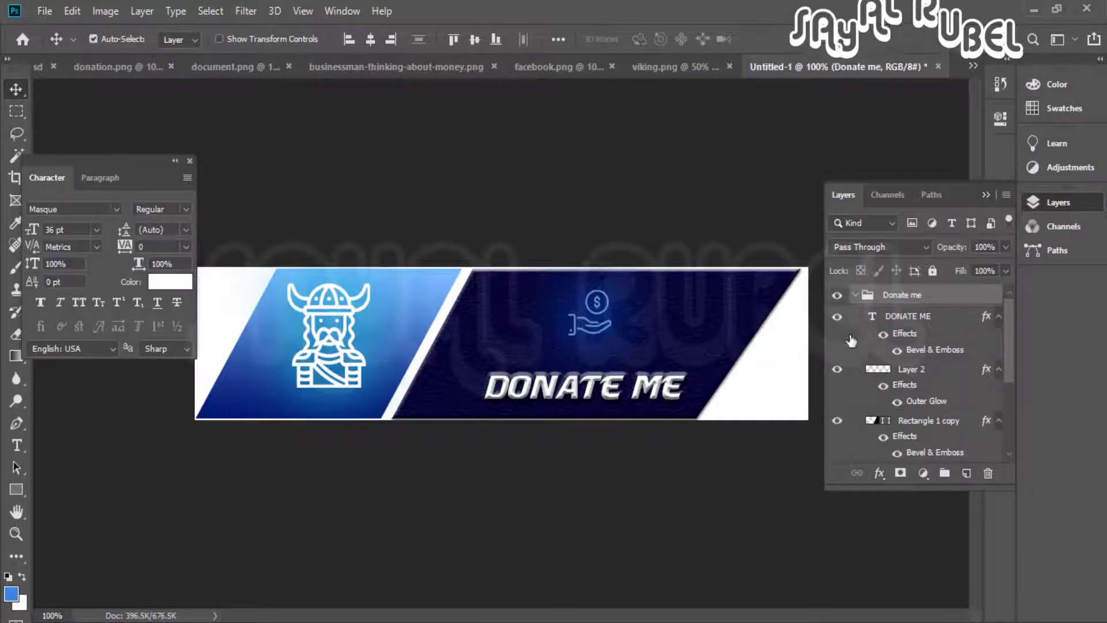
Duplicate the Donate me group, name the copy "rules" and hide the original group
left_click(856, 295)
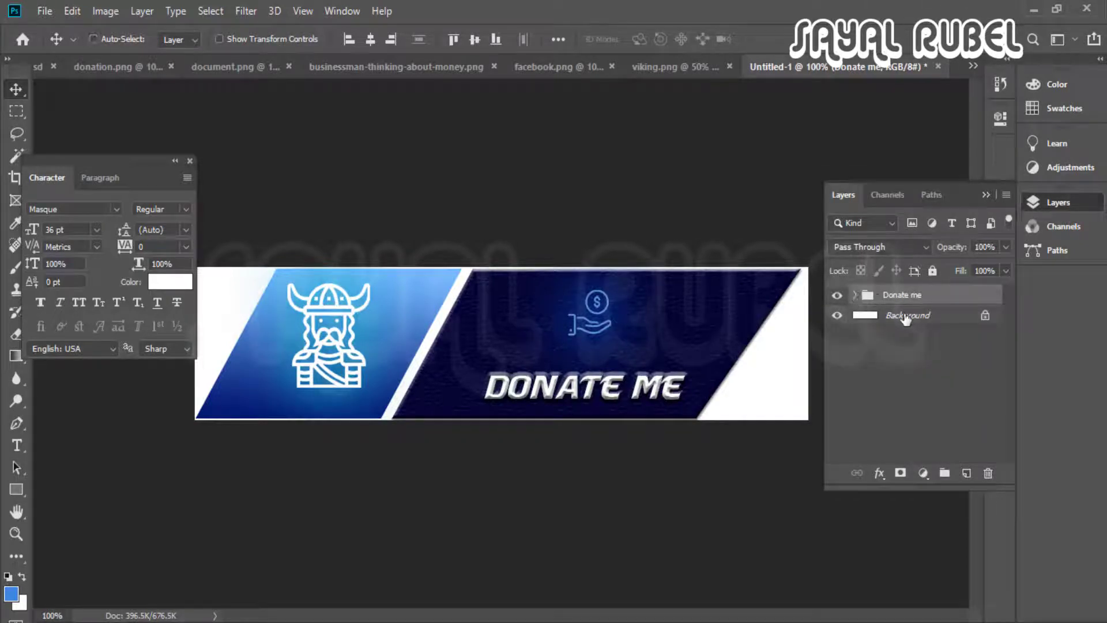
key("ctrl+j")
double_click(907, 294)
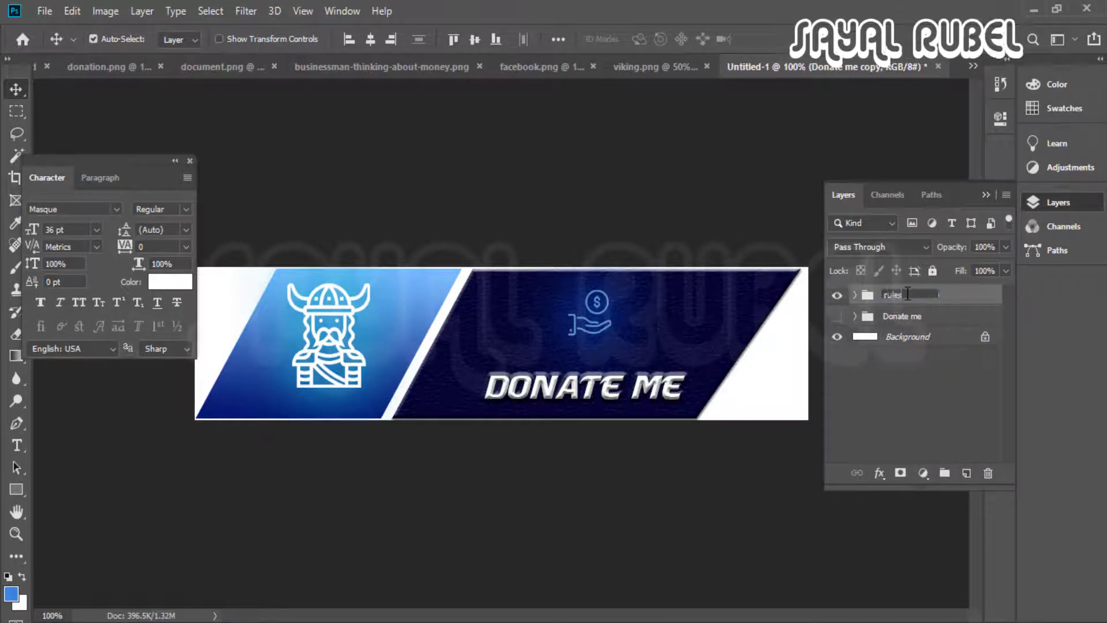
type("rules")
key("Return")
Copy the scroll icon from document.png into the rules group, directly above the donation icon's layer
left_click(855, 294)
left_click(837, 370)
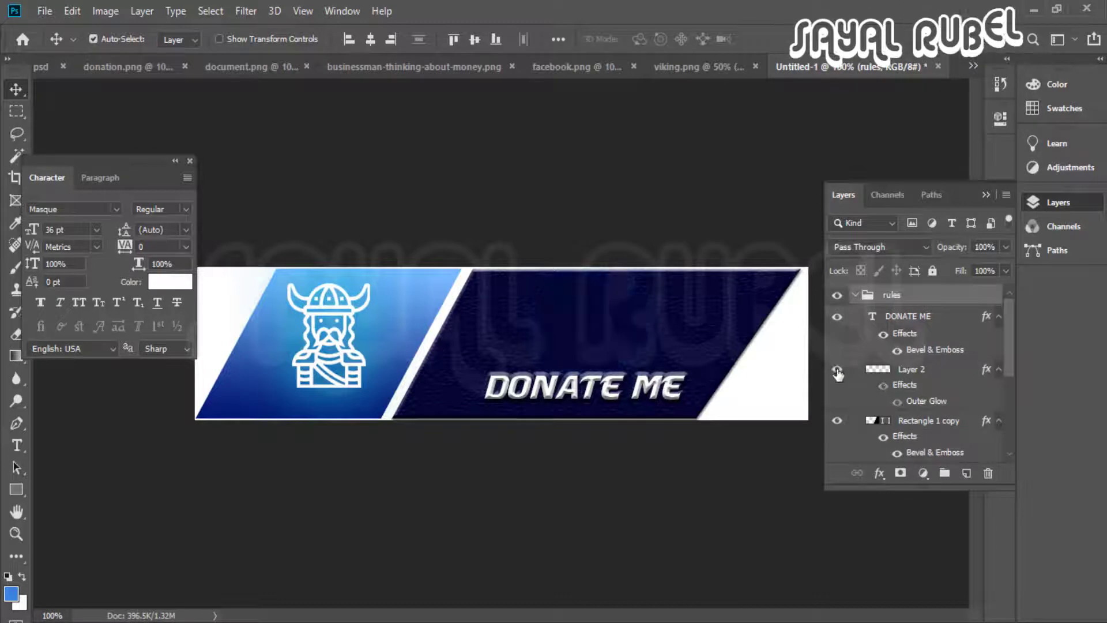
left_click(837, 372)
left_click(911, 369)
left_click(237, 68)
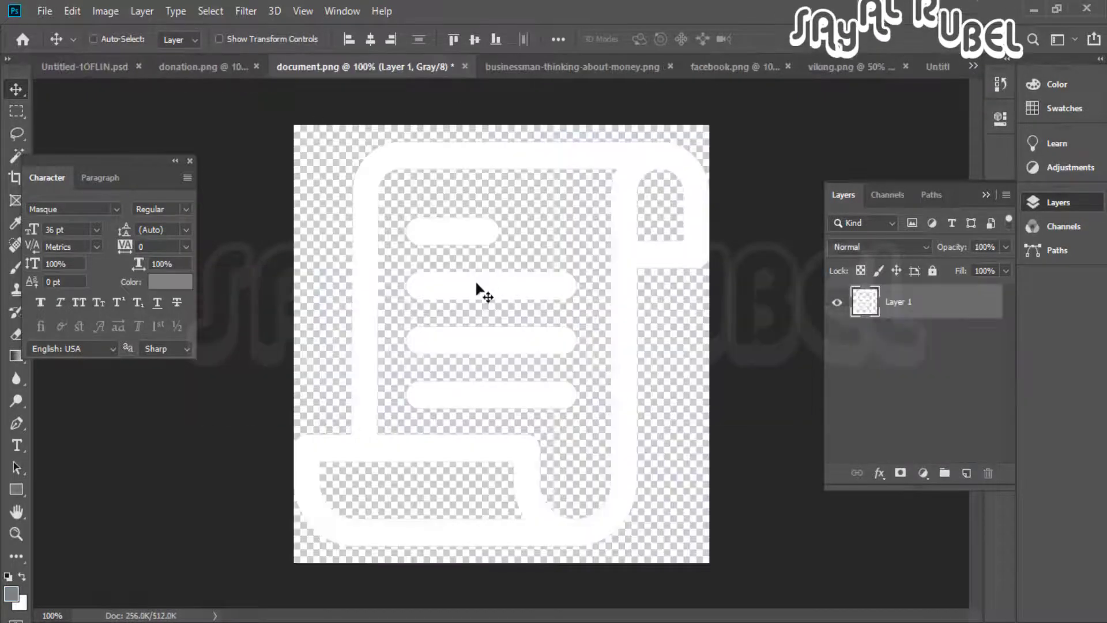
left_click_drag(476, 292, 566, 327)
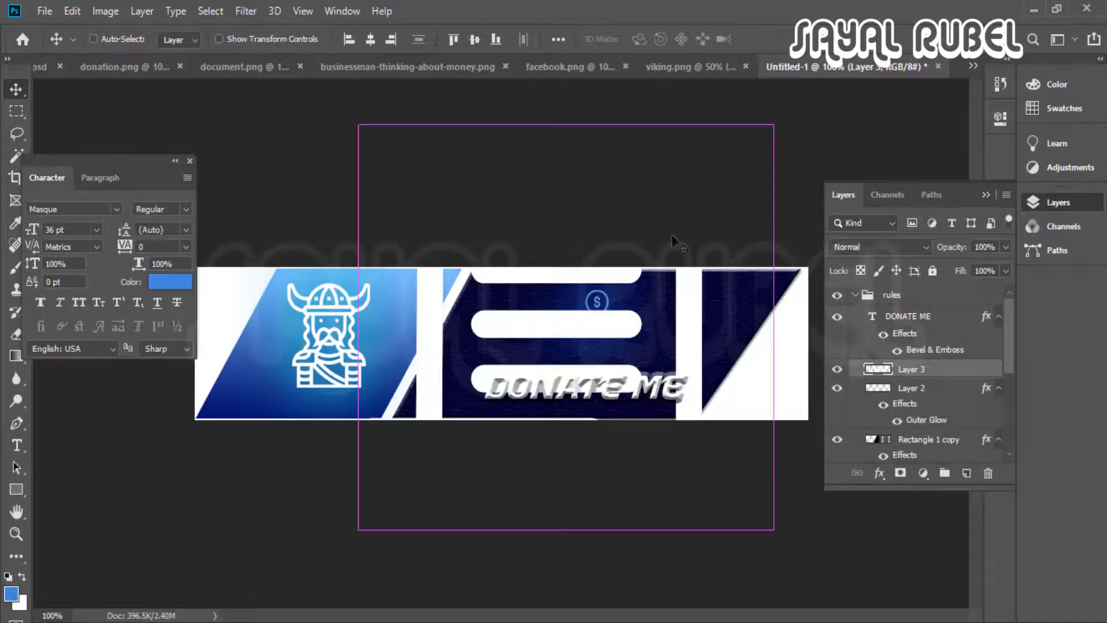
Scale the scroll icon to 11.18% to match the donation icon's height and place it over the donation icon
key("ctrl+t")
left_click_drag(773, 124, 632, 319)
scroll(622, 320, "up", 1)
left_click_drag(693, 253, 719, 251)
left_click_drag(682, 354, 683, 345)
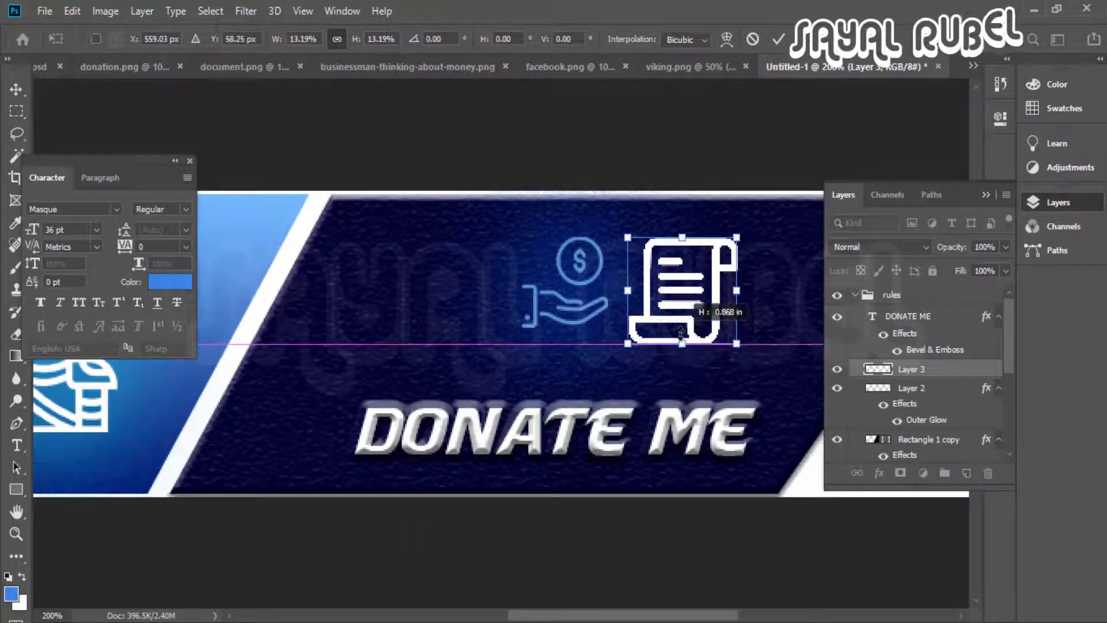
left_click_drag(412, 396, 423, 406)
left_click_drag(692, 353, 692, 337)
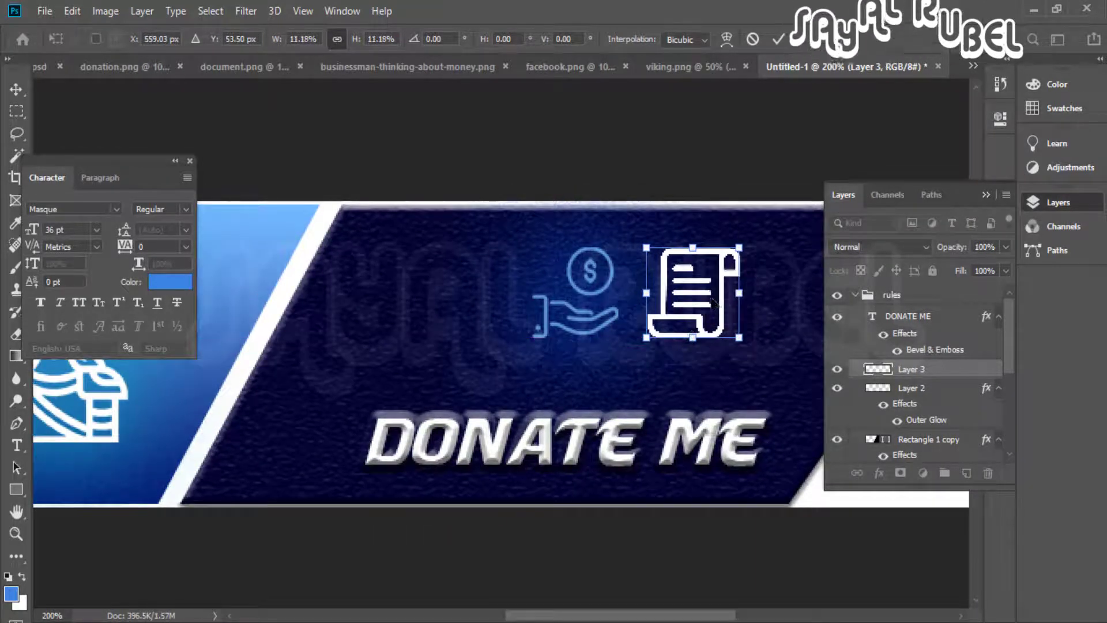
left_click_drag(703, 297, 595, 292)
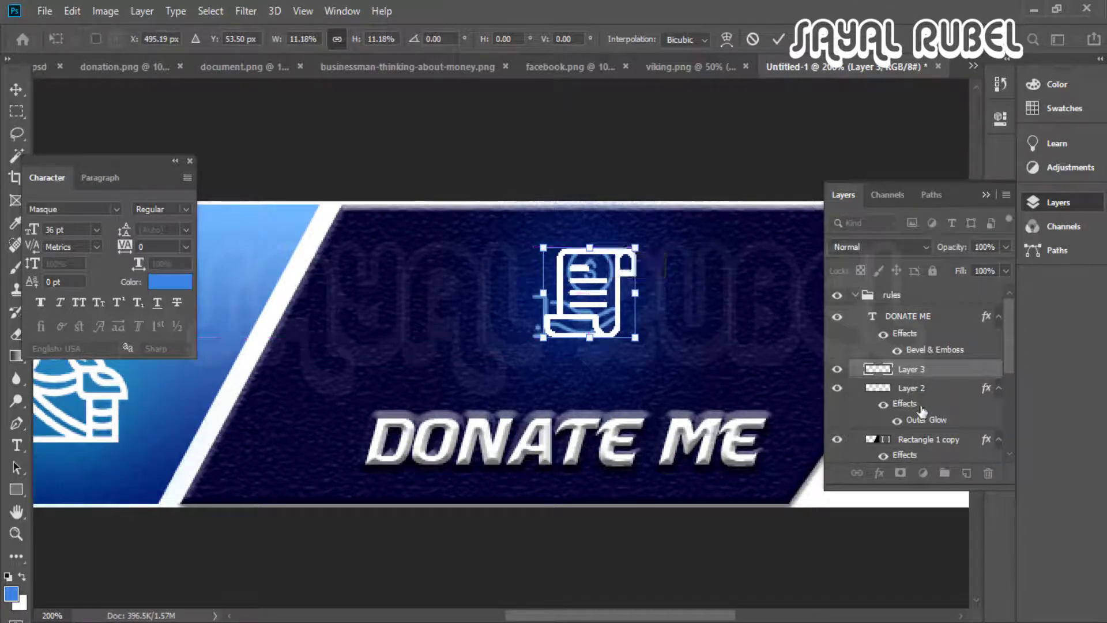
key("Return")
Transfer the outer glow from the donation icon to the scroll icon and fill the scroll with the blue foreground color
left_click_drag(919, 406, 928, 377)
left_click(878, 370, "ctrl")
left_click(545, 372, "ctrl")
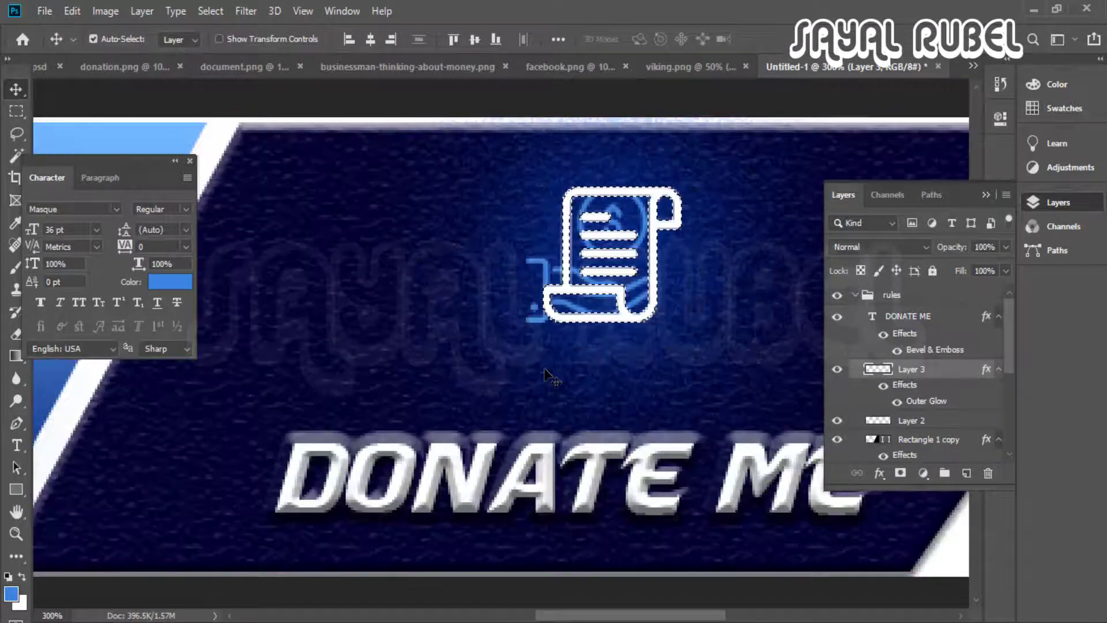
key("alt+BackSpace")
Delete the donation icon's layer from the rules group
left_click(910, 420)
key("Delete")
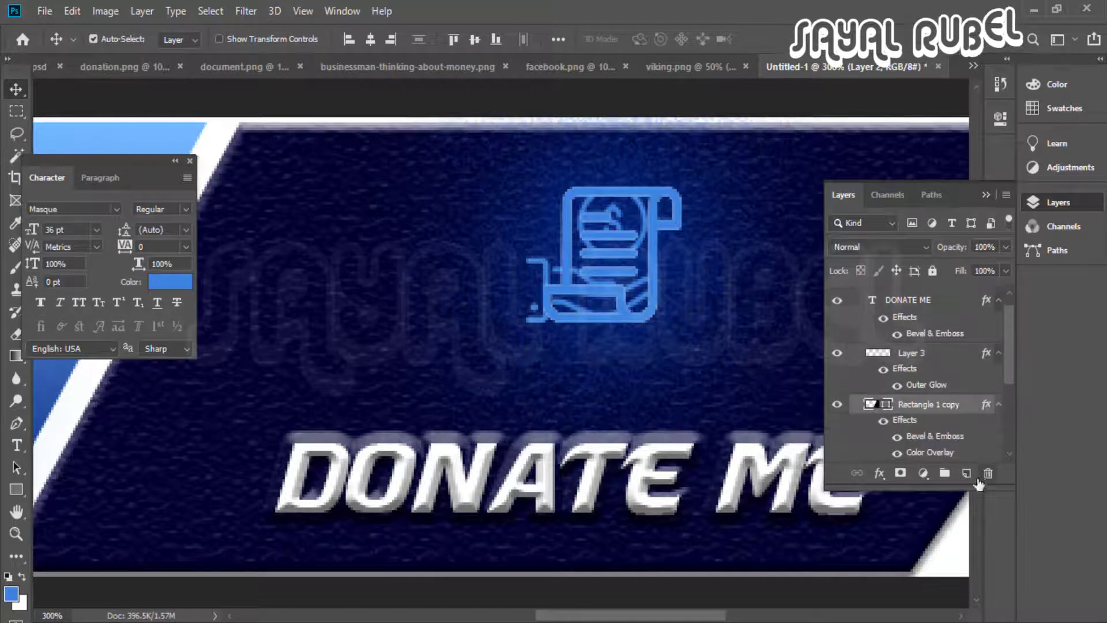
key("ctrl+1")
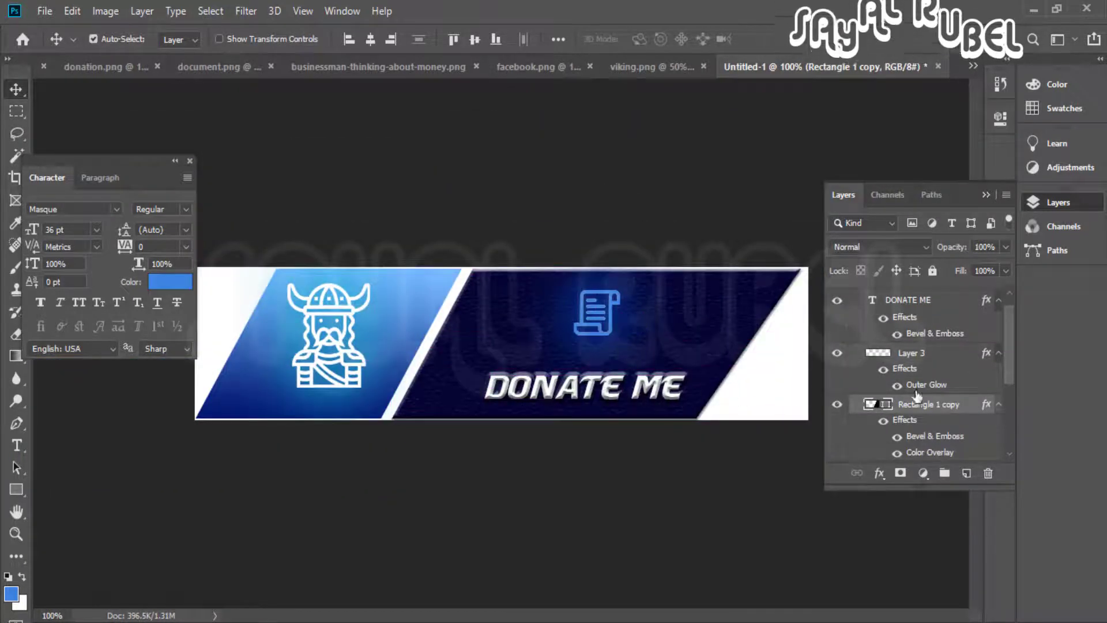
Replace the DONATE ME text in the rules group with RULES
double_click(683, 387)
key("Right")
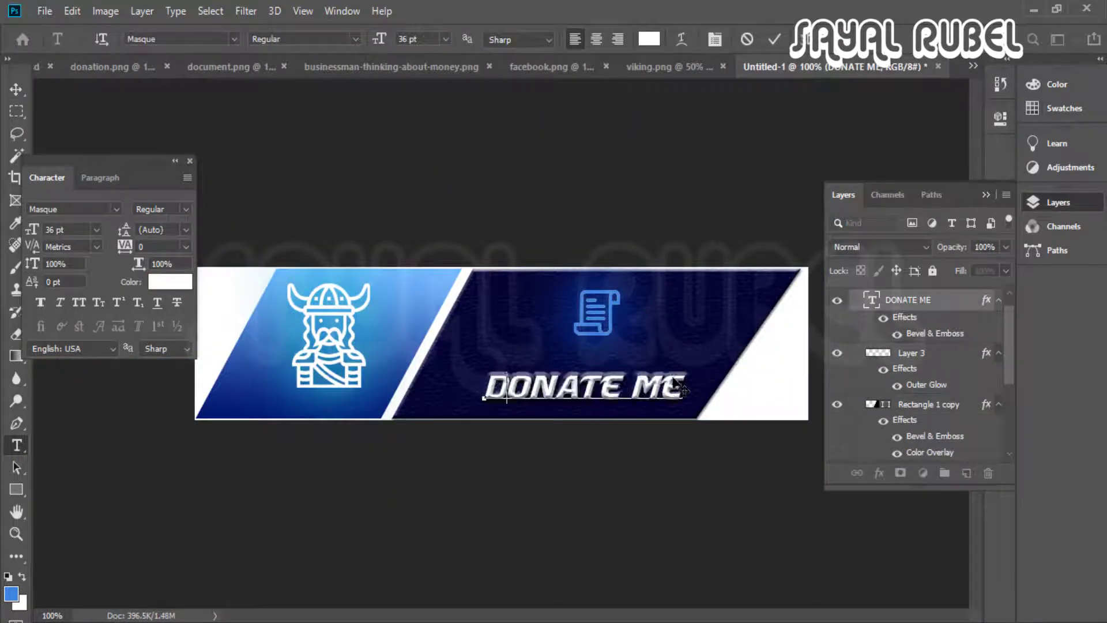
left_click(17, 89)
Try to position the RULES text by hand beneath the scroll icon
left_click_drag(567, 388, 602, 387)
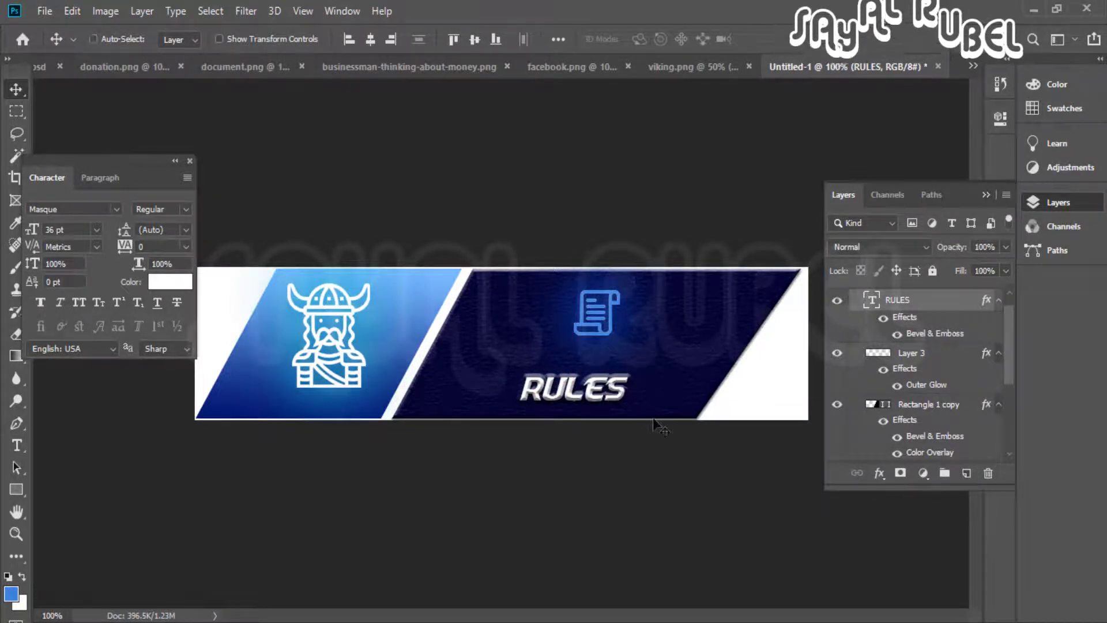
key("ctrl+minus")
scroll(884, 431, "down", 2)
key("ctrl+plus")
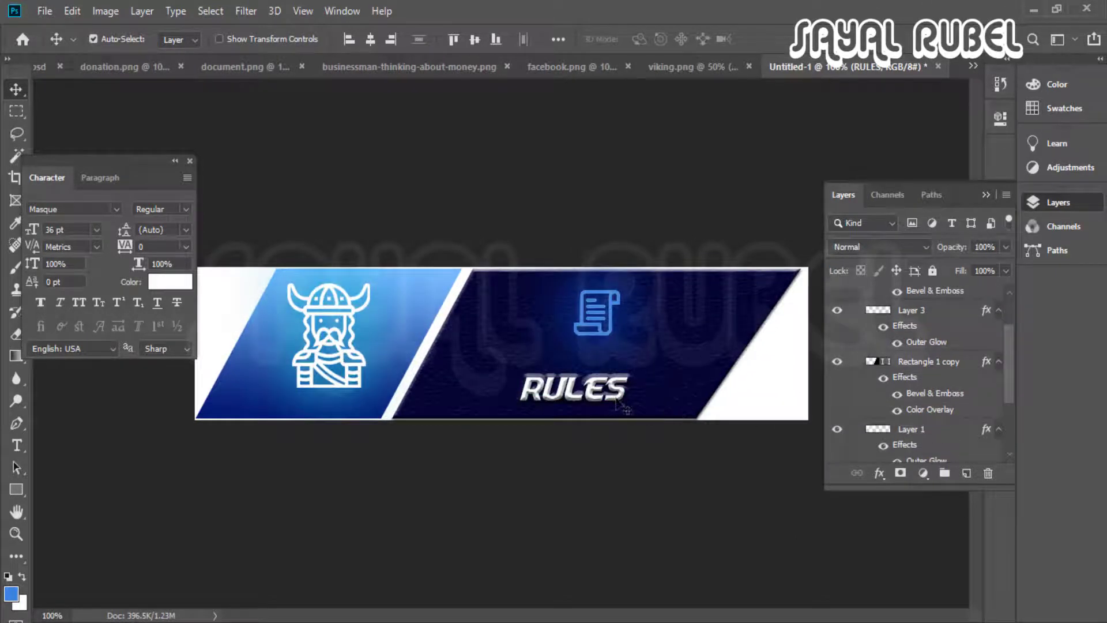
left_click_drag(629, 385, 629, 386)
key("ctrl+z")
key("ctrl+z")
Center the RULES text horizontally on the dark slanted rectangle
left_click(670, 371, "shift")
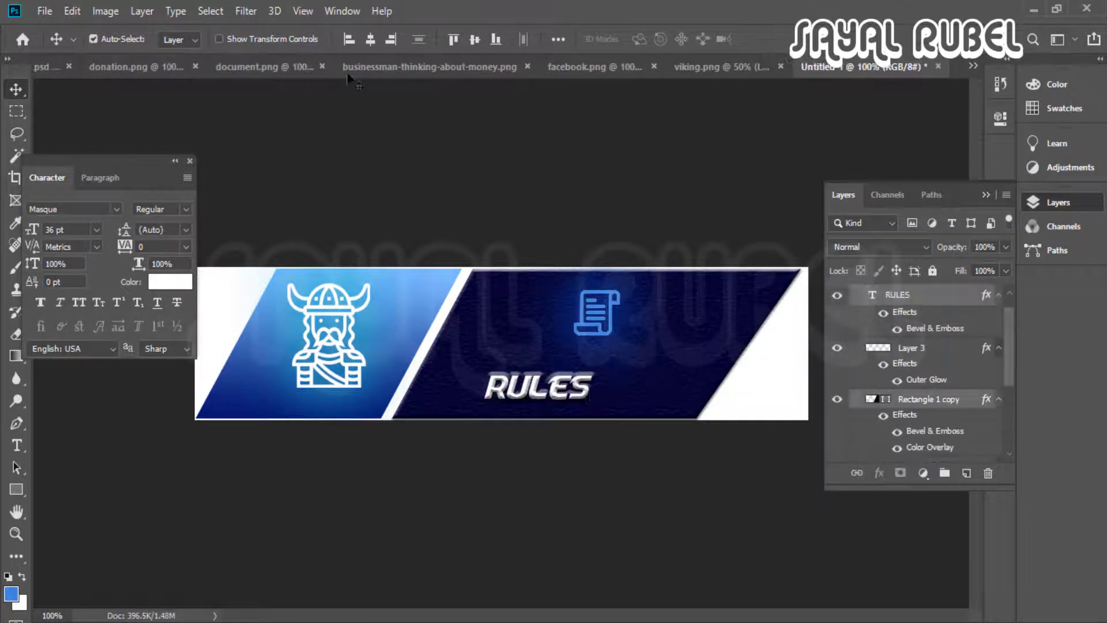
left_click(371, 40)
key("ctrl+z")
left_click(474, 46)
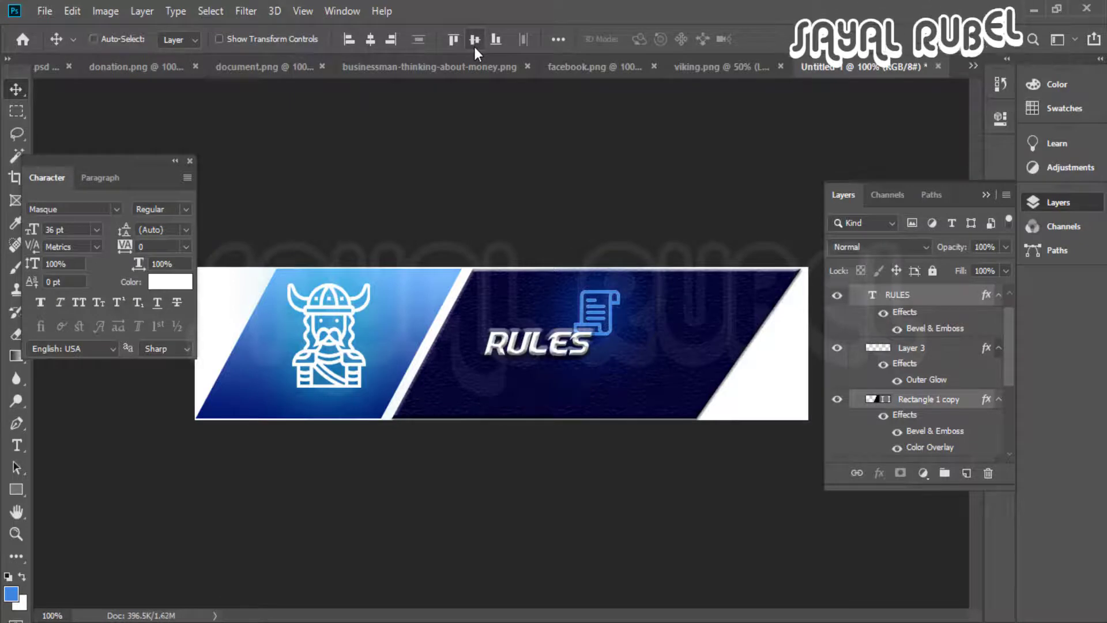
key("ctrl+z")
left_click(558, 39)
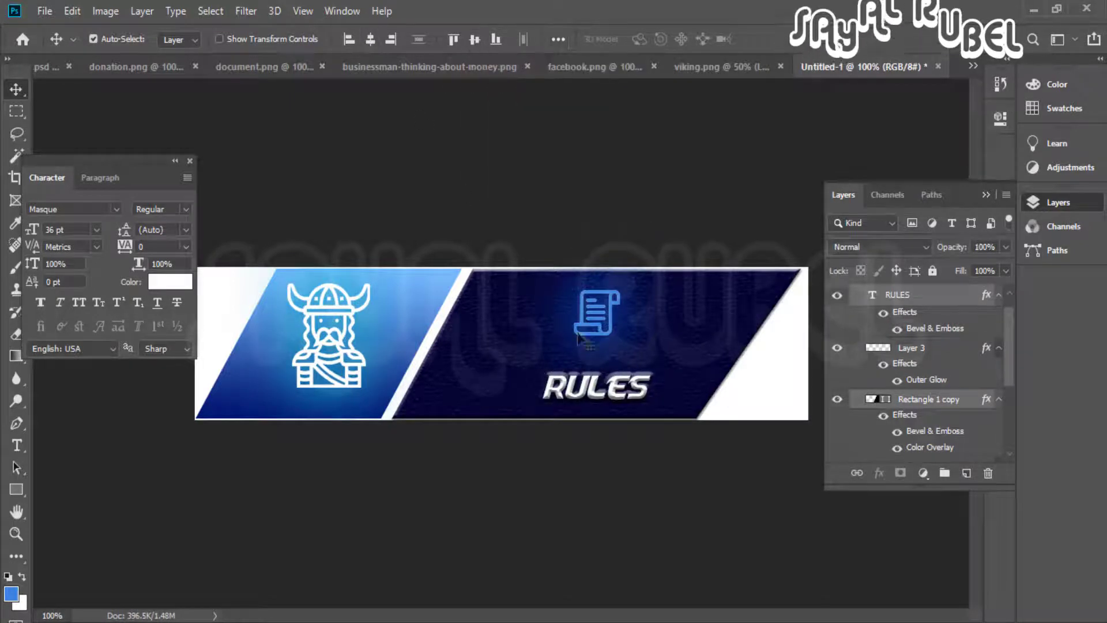
Collapse and hide the rules group, and show the Donate me group
scroll(941, 393, "down", 5)
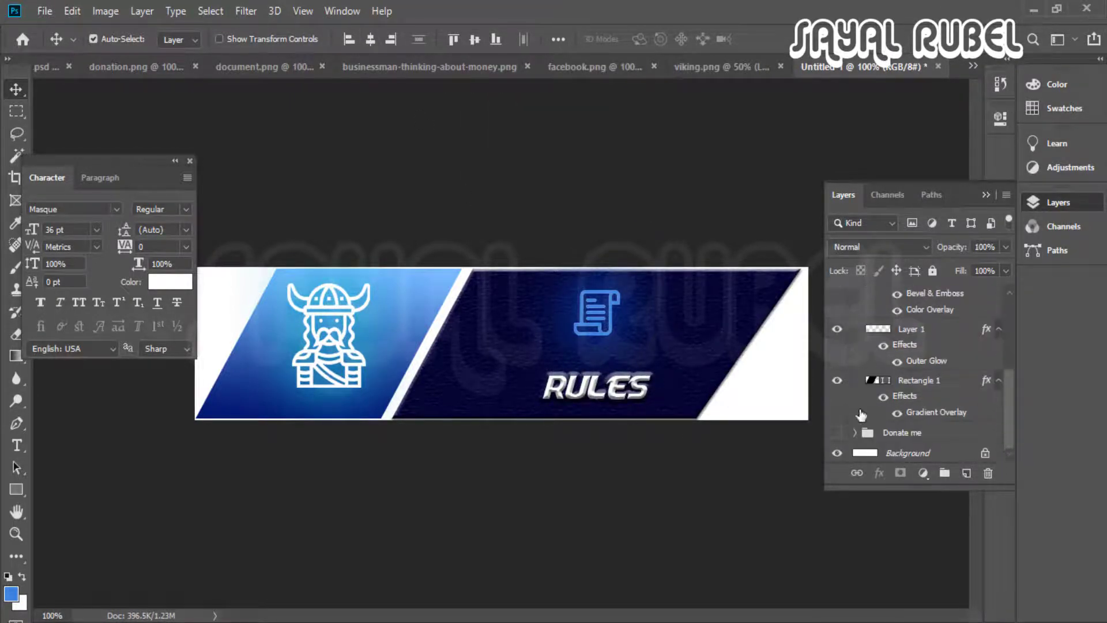
left_click_drag(1009, 391, 1007, 288)
left_click(854, 295)
left_click(839, 295)
left_click(837, 316)
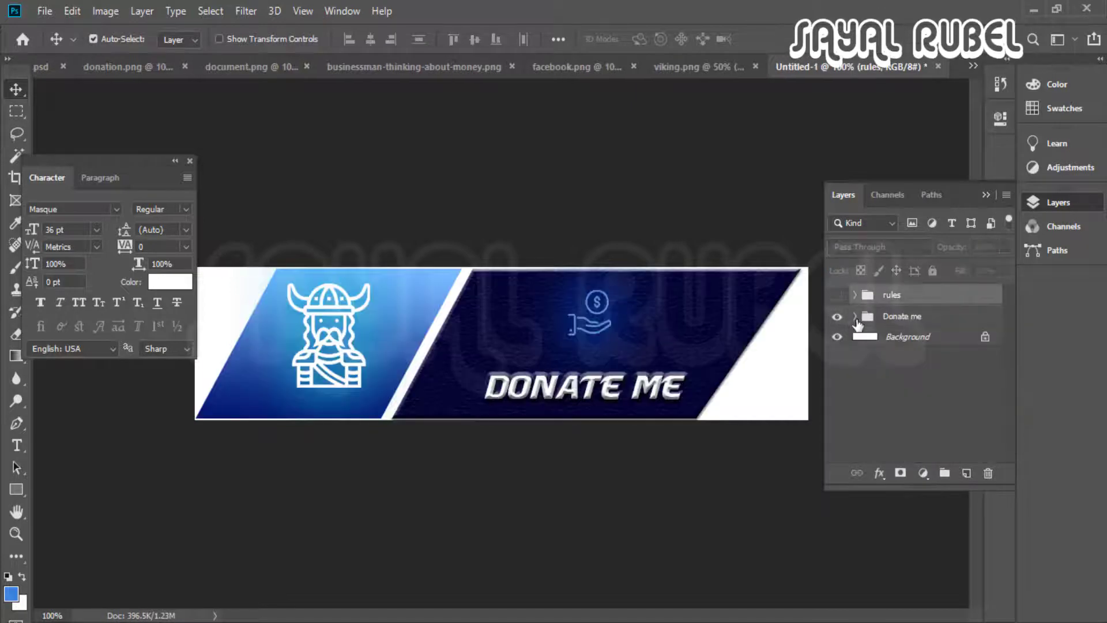
Center the donation icon horizontally on the dark slanted rectangle in the Donate me group
left_click(854, 316)
scroll(1005, 415, "down", 5)
left_click_drag(1007, 382, 1007, 349)
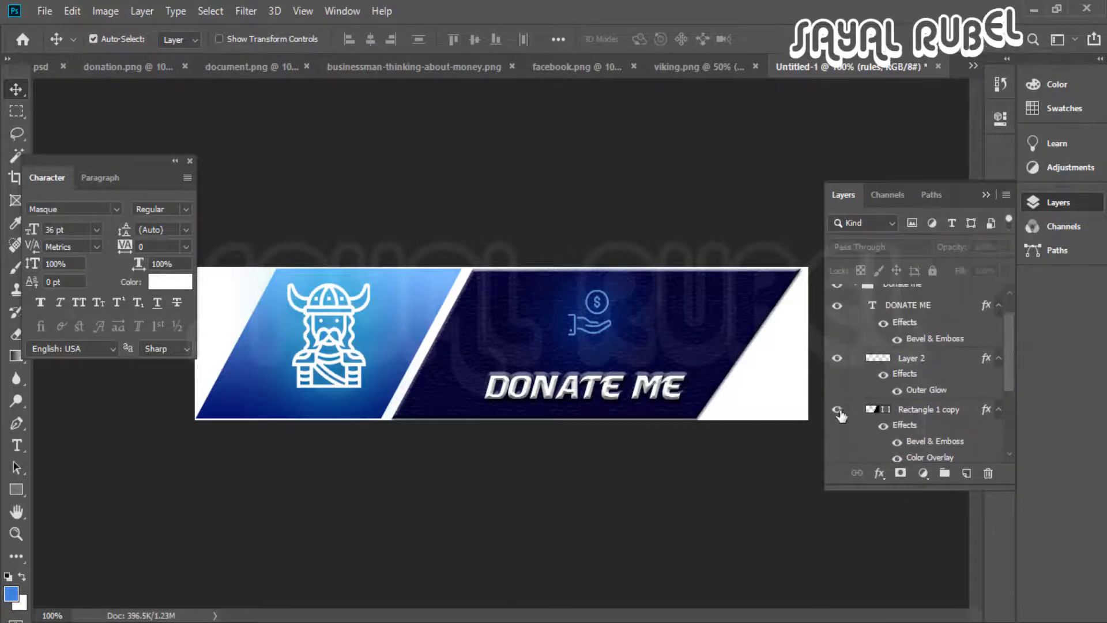
left_click(837, 410)
left_click(837, 410)
left_click(869, 359, "shift")
left_click(858, 410)
left_click(868, 361, "shift")
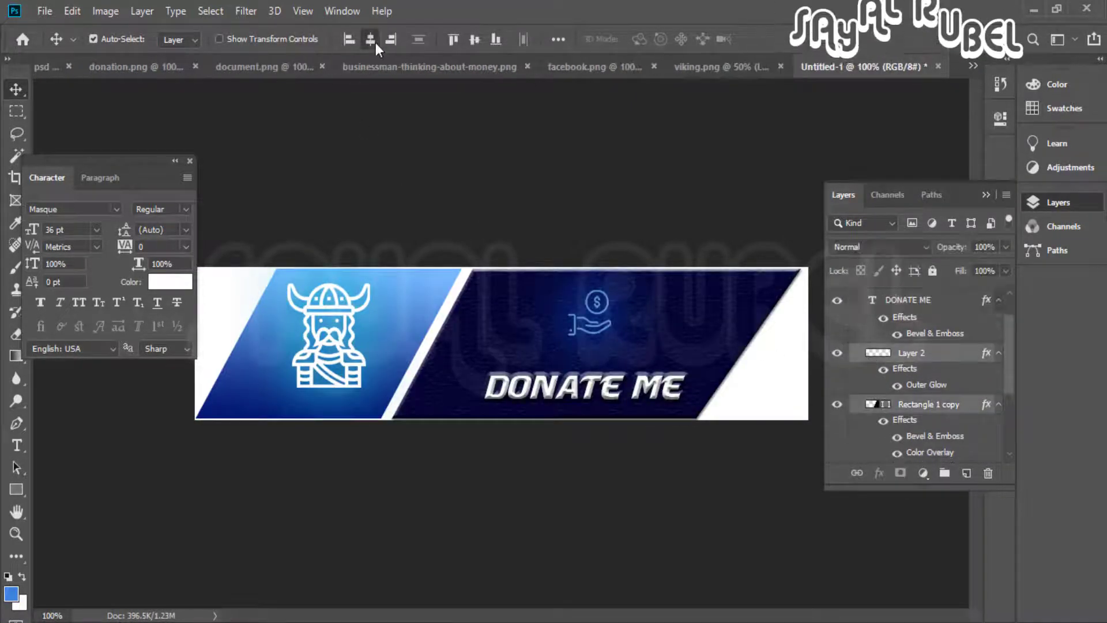
left_click(373, 40)
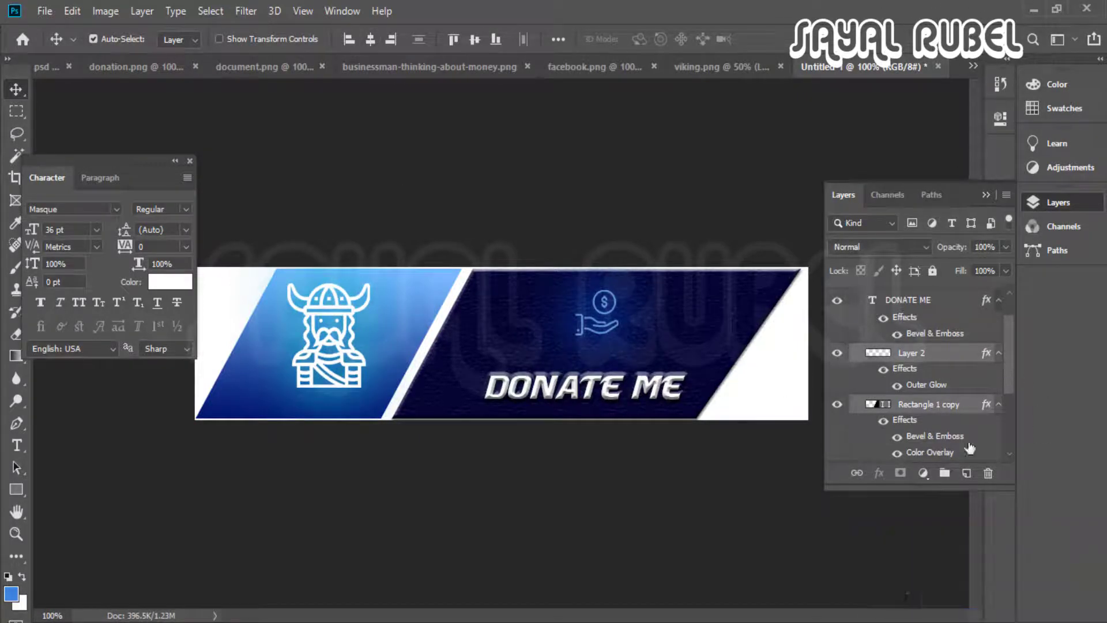
Show the rules group again and center its scroll icon horizontally on the dark slanted rectangle
left_click_drag(1004, 363, 1012, 282)
left_click(855, 317)
left_click(837, 295)
left_click(854, 296)
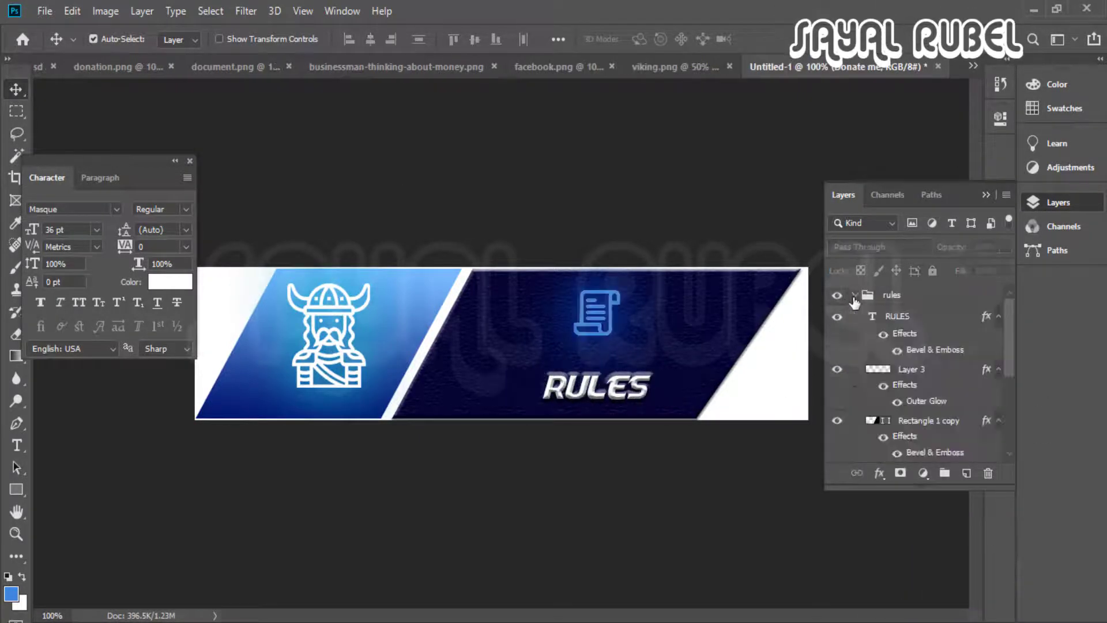
left_click(876, 373)
left_click(863, 424, "shift")
left_click(372, 40)
Try to shift the RULES text and scroll icon together slightly up and to the left within the dark shape
left_click(864, 319)
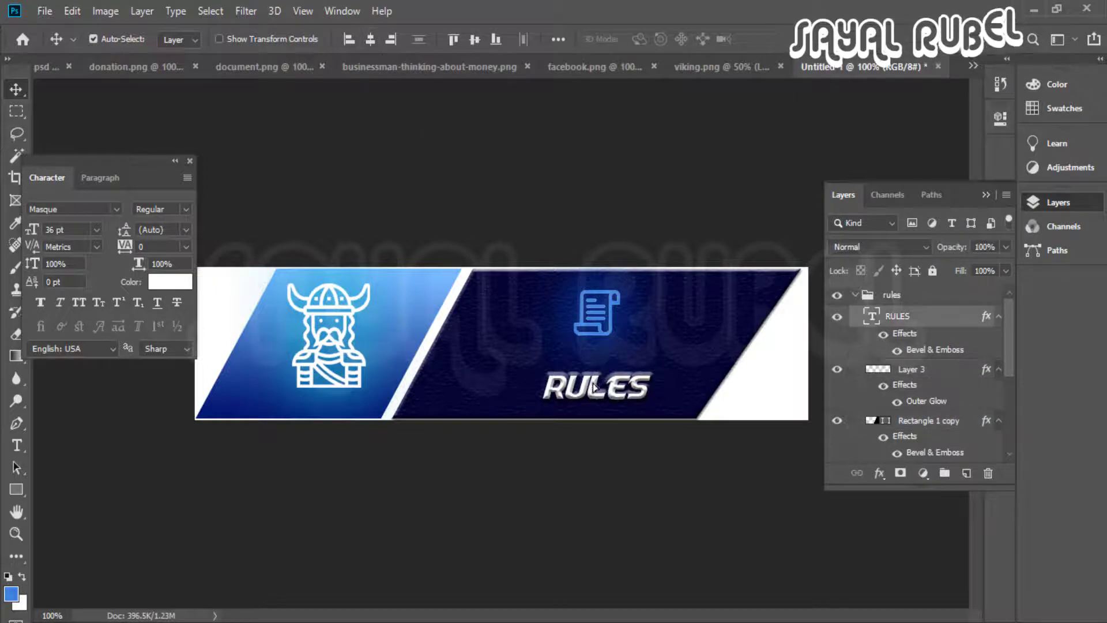
key("Left")
key("Left")
key("Left")
left_click(858, 383, "shift")
left_click_drag(580, 384, 565, 377)
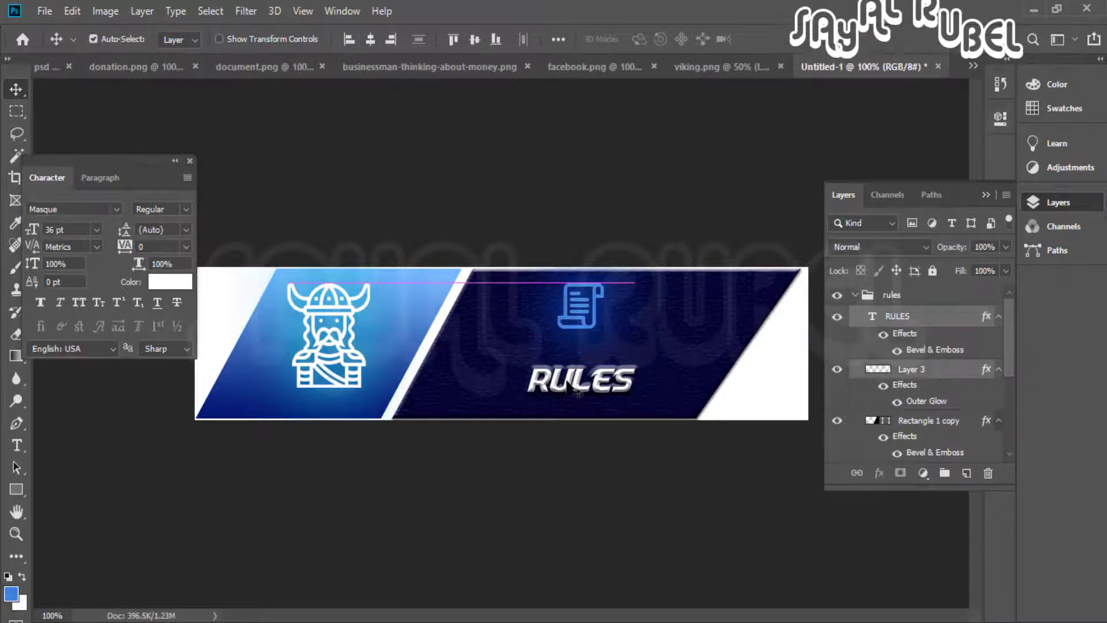
key("ctrl+z")
Compare the rules and Donate me banners, and duplicate the rules group as about me
key("ctrl+minus")
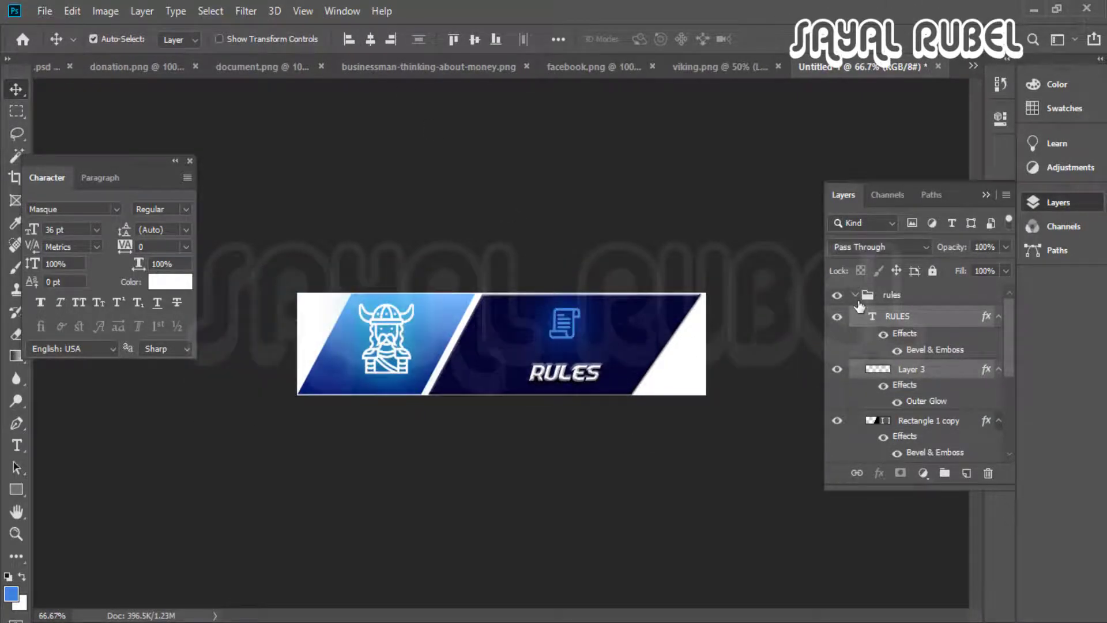
left_click(855, 294)
left_click(837, 294)
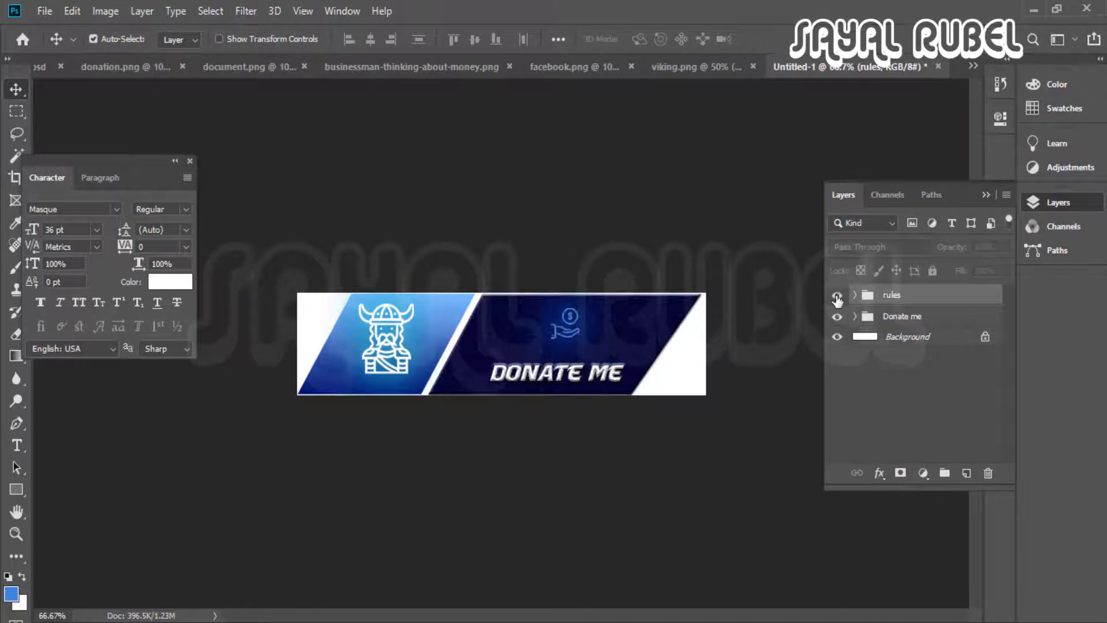
left_click(836, 294)
key("ctrl+j")
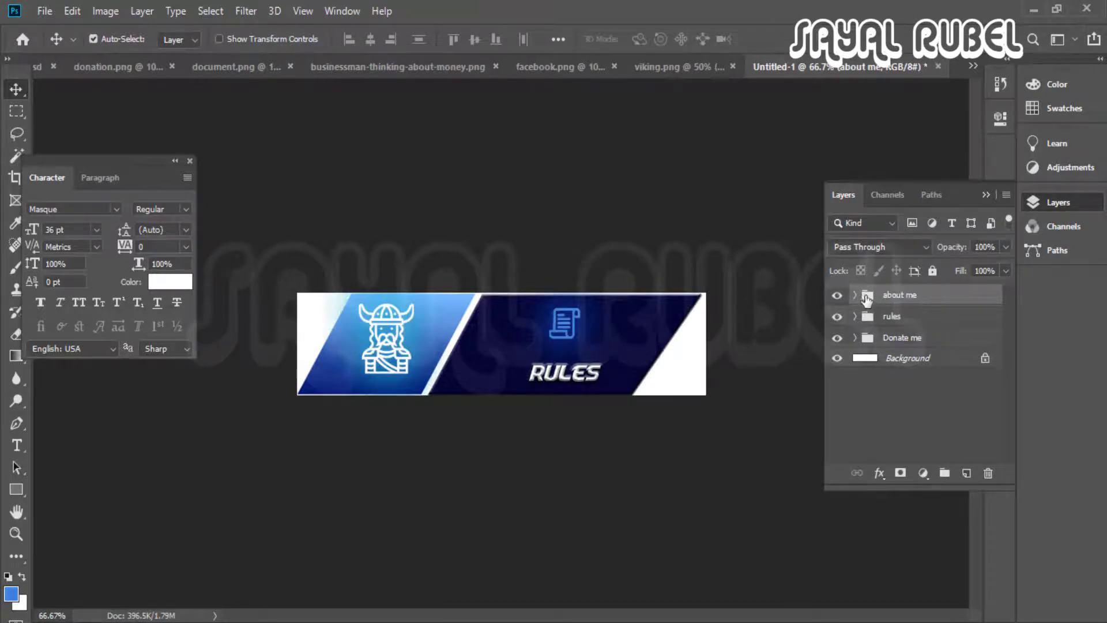
Rename the RULES text layer in the about me group to ABOUT ME
left_click(856, 295)
double_click(895, 317)
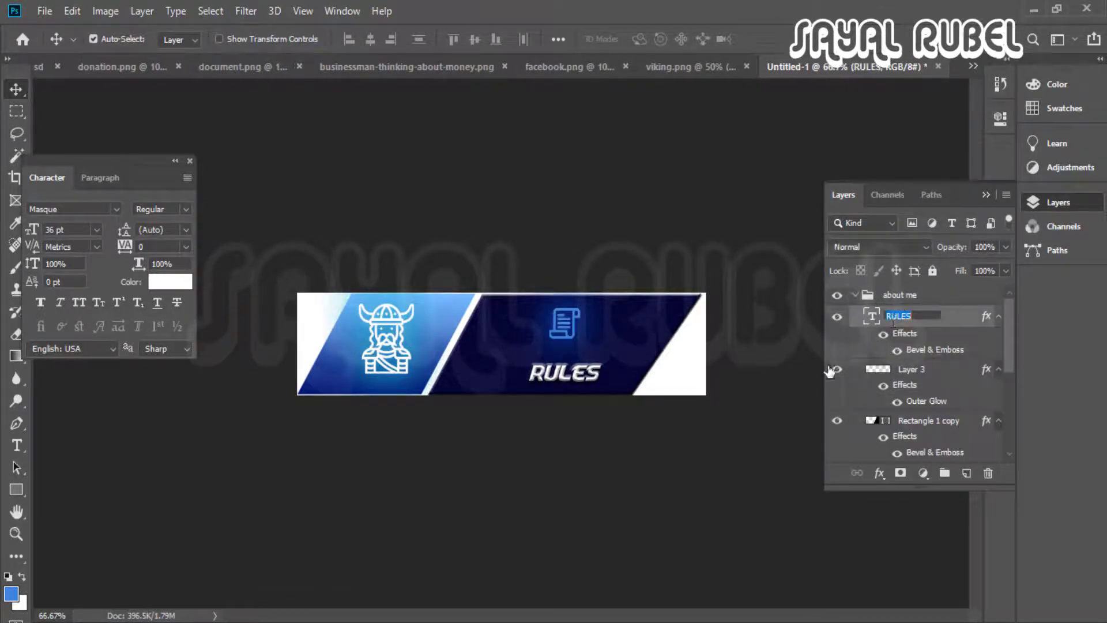
type("ABOUT ME")
key("Return")
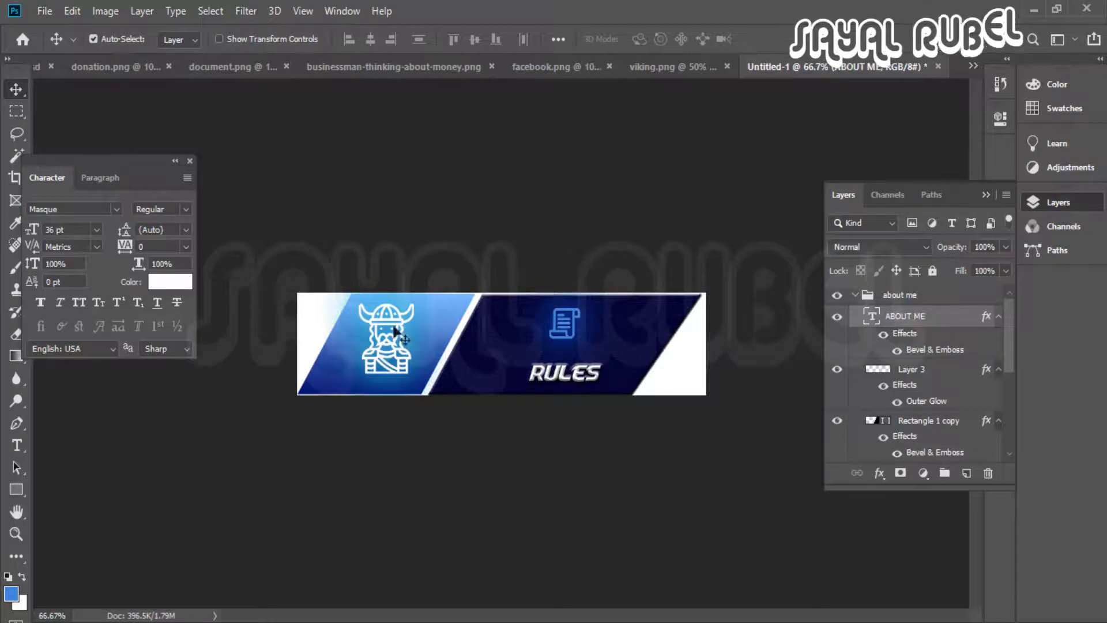
Collapse the about me group and hide the rules and Donate me groups
left_click(873, 300)
left_click(856, 294)
key("ctrl+plus")
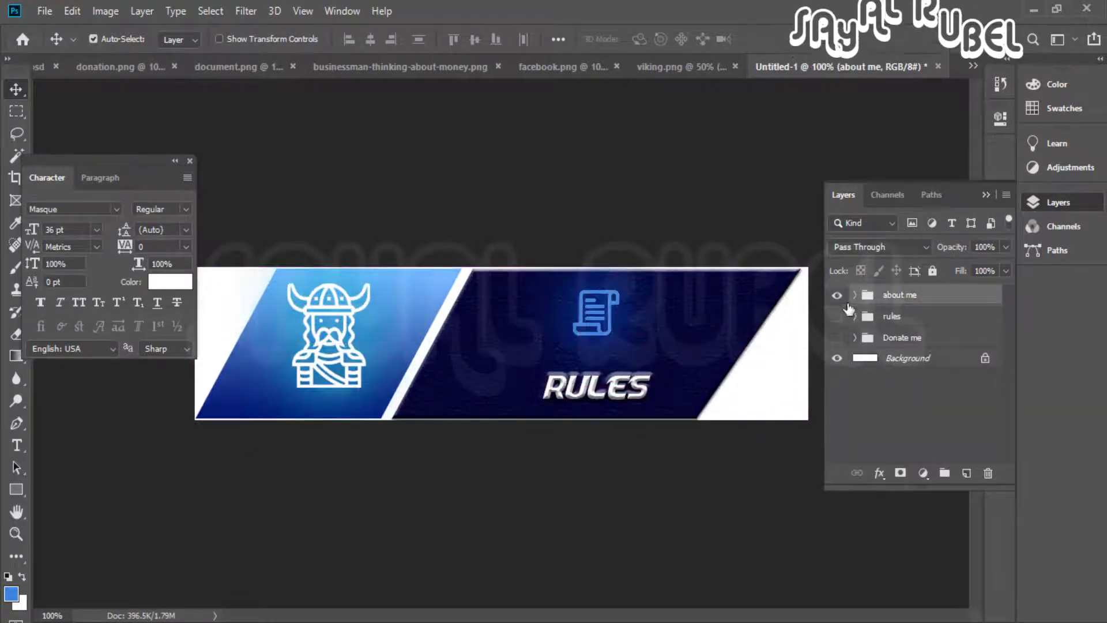
left_click(854, 294)
left_click(852, 317)
key("ctrl+t")
left_click_drag(626, 377, 641, 334)
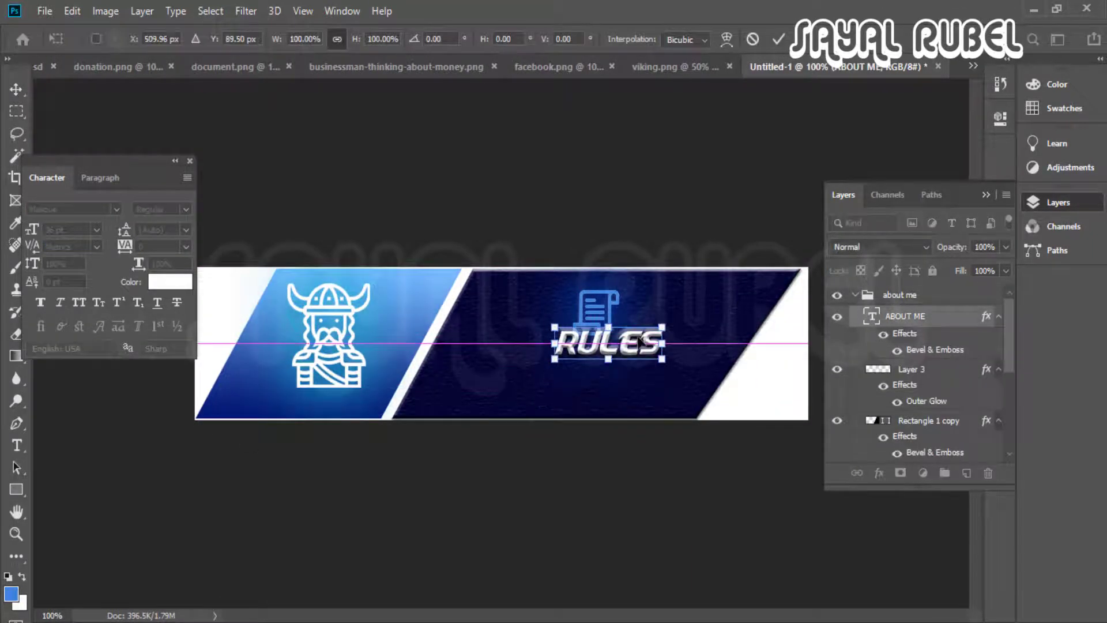
key("Escape")
Replace the banner's RULES text in the about me group with ABOUT ME
double_click(650, 387)
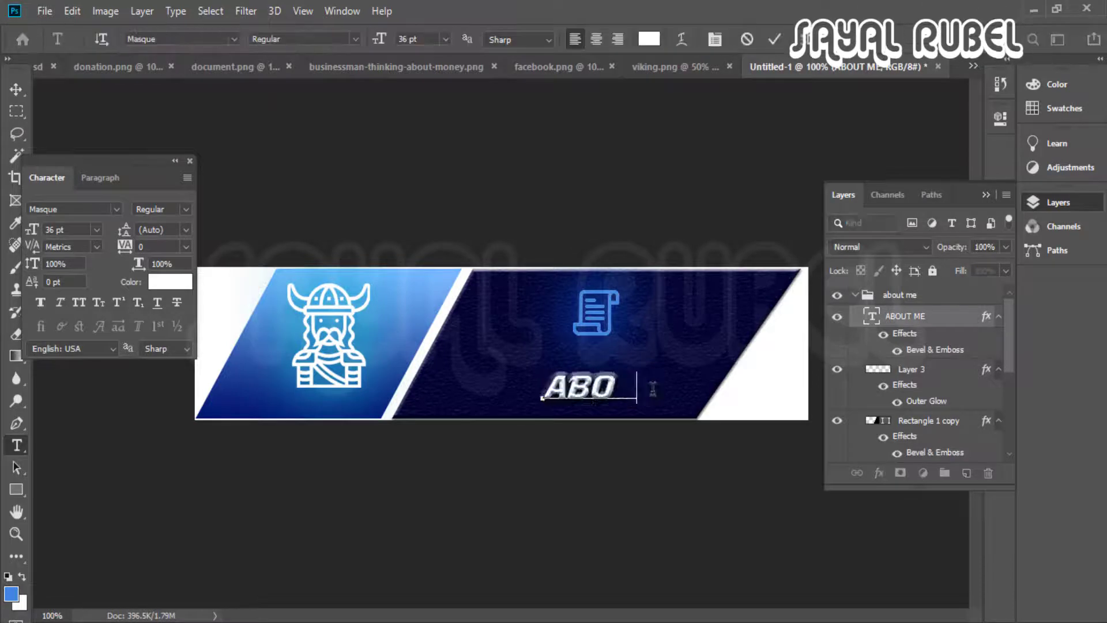
left_click(15, 90)
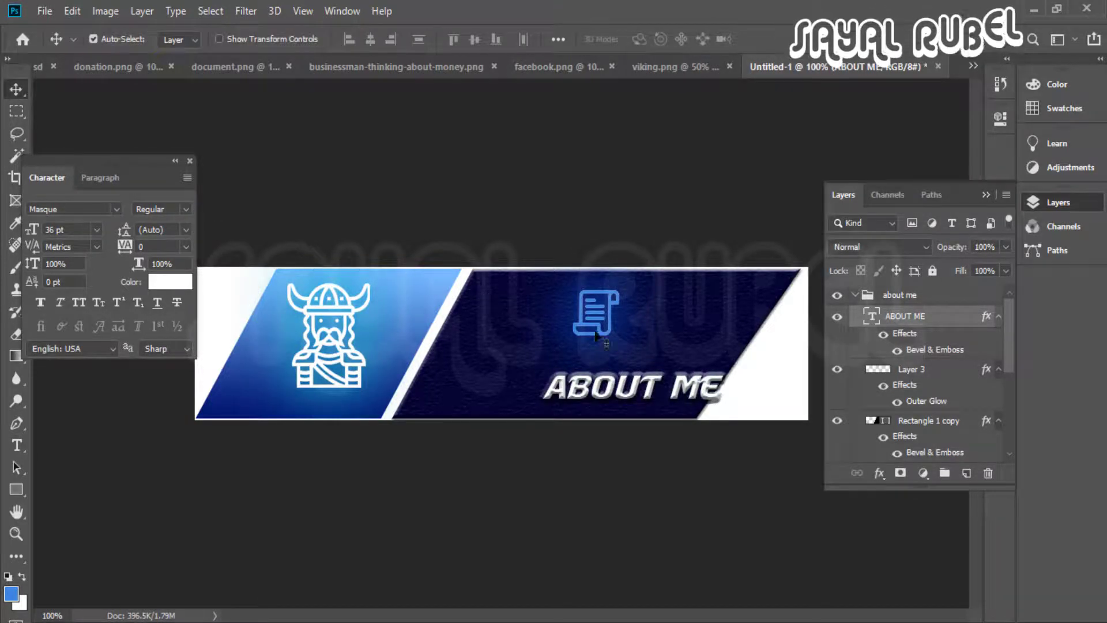
Copy the businessman icon from businessman-thinking-about-money.png into the about me group
left_click(396, 68)
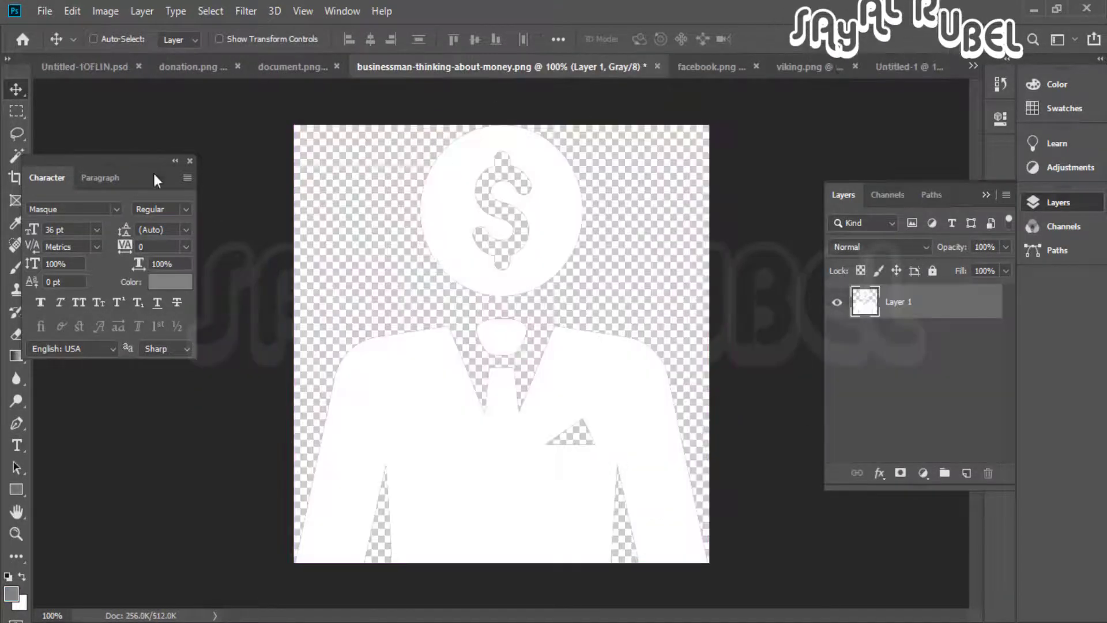
left_click_drag(864, 301, 593, 335)
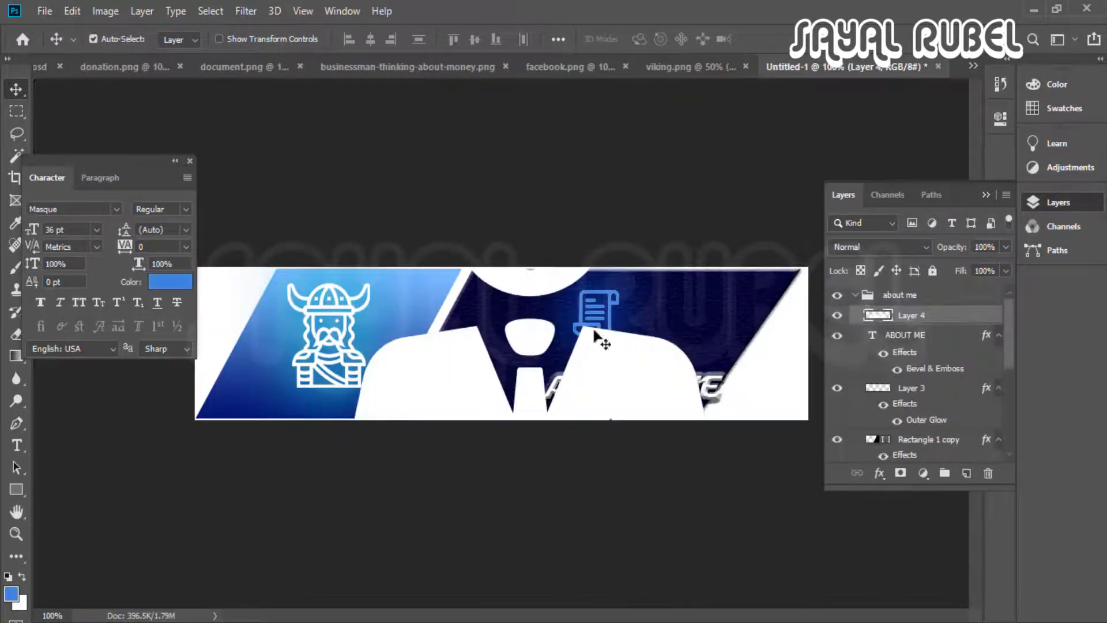
Scale the businessman icon to 10.45% to match the scroll icon's height and place it over the scroll icon
key("ctrl+t")
left_click_drag(737, 123, 483, 359)
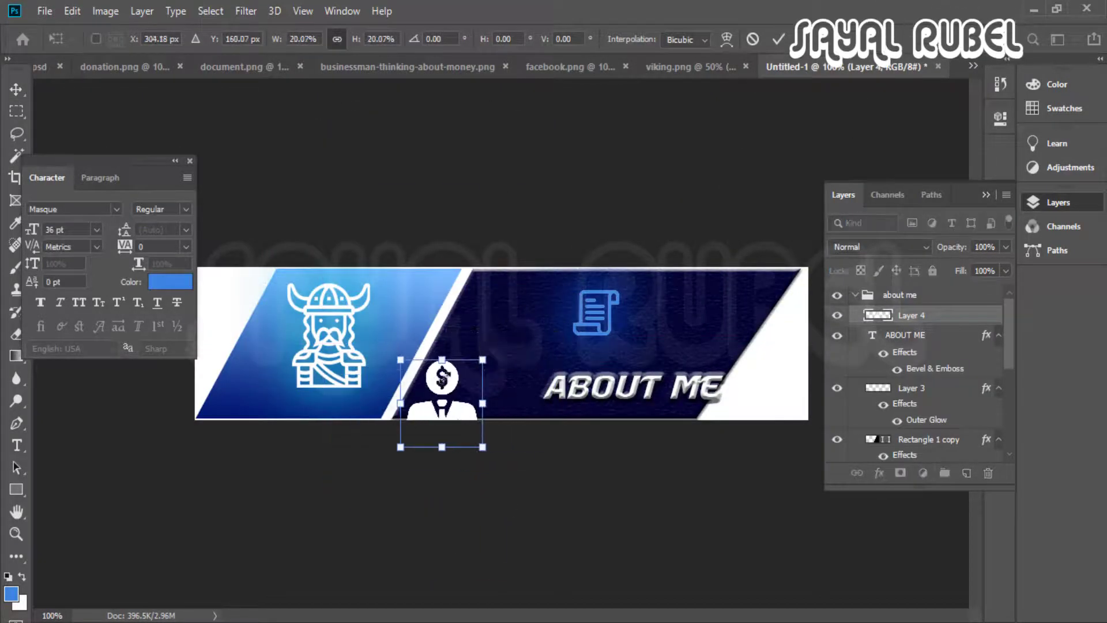
left_click_drag(450, 411, 532, 322)
scroll(531, 322, "up", 2)
left_click_drag(628, 136, 541, 223)
left_click_drag(536, 300, 647, 230)
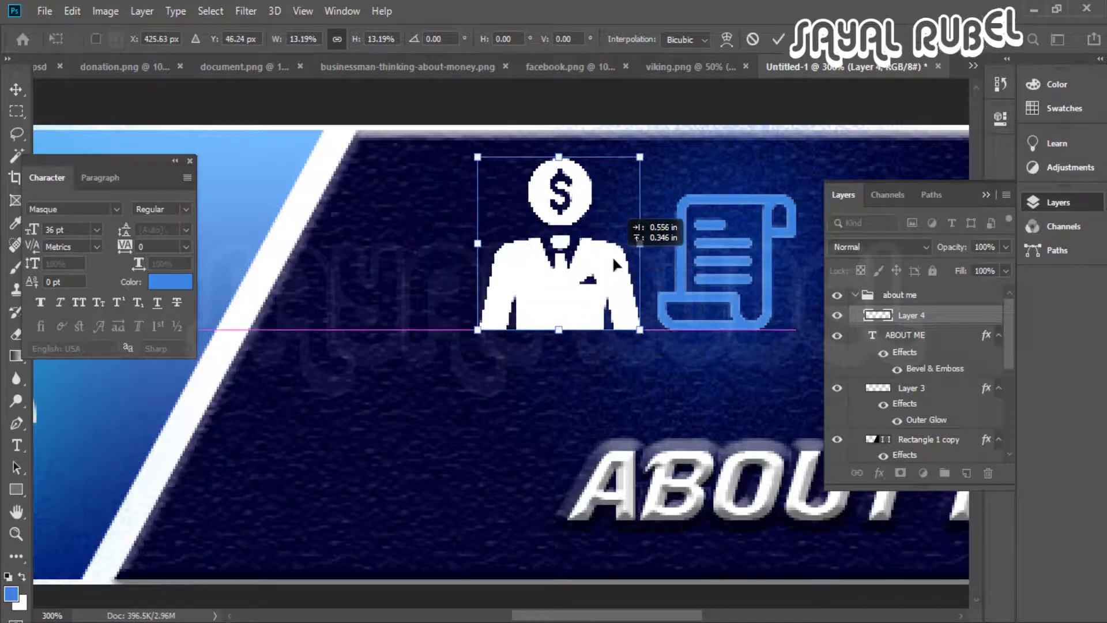
left_click_drag(642, 151, 606, 194)
left_click_drag(564, 282, 743, 280)
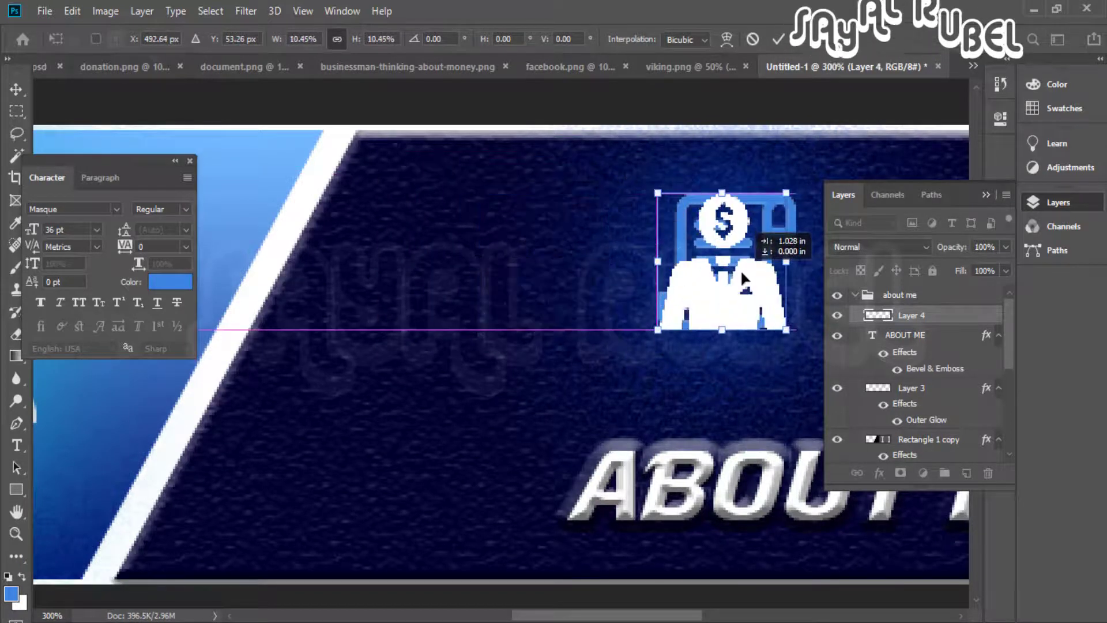
key("Return")
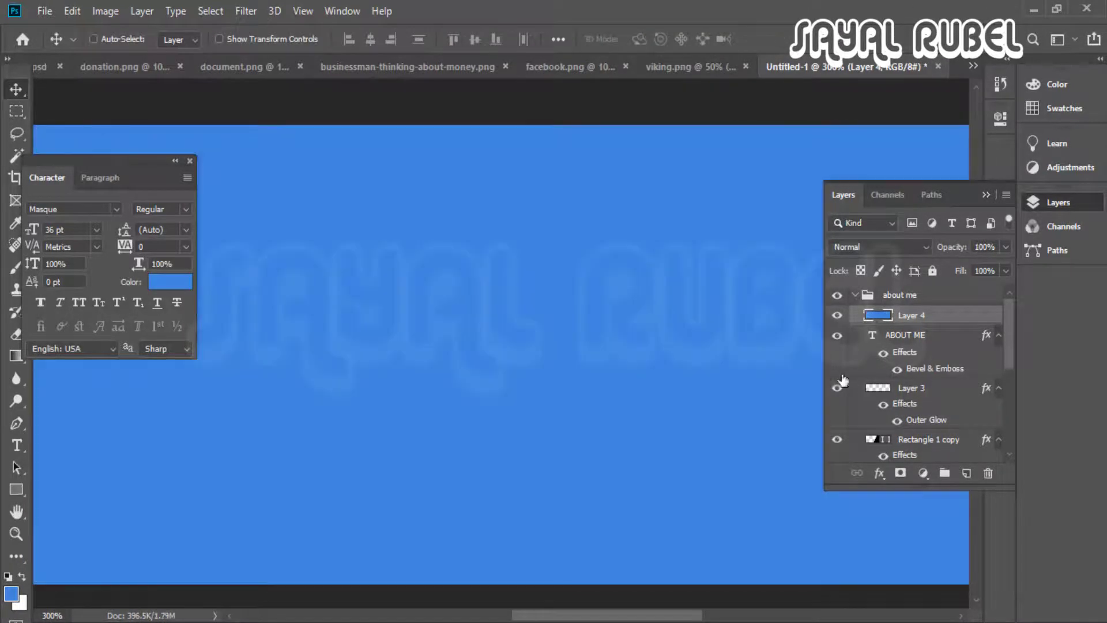
Fill the businessman icon with the blue foreground color and transfer the scroll icon's outer glow to it, hiding the scroll layer
key("alt+BackSpace")
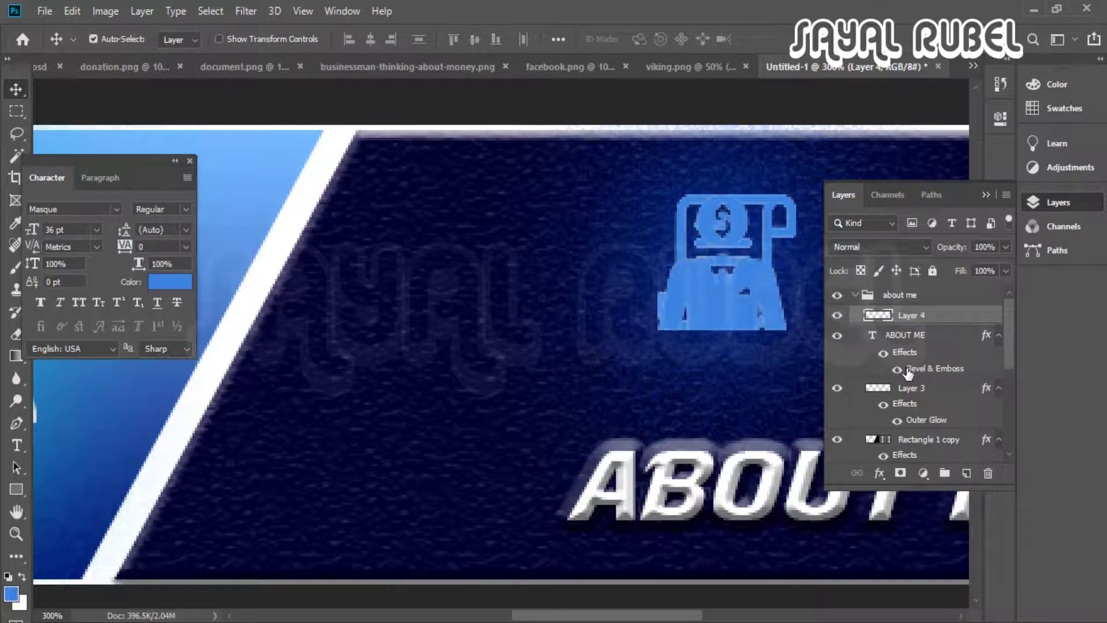
left_click_drag(911, 318, 912, 317)
key("ctrl+z")
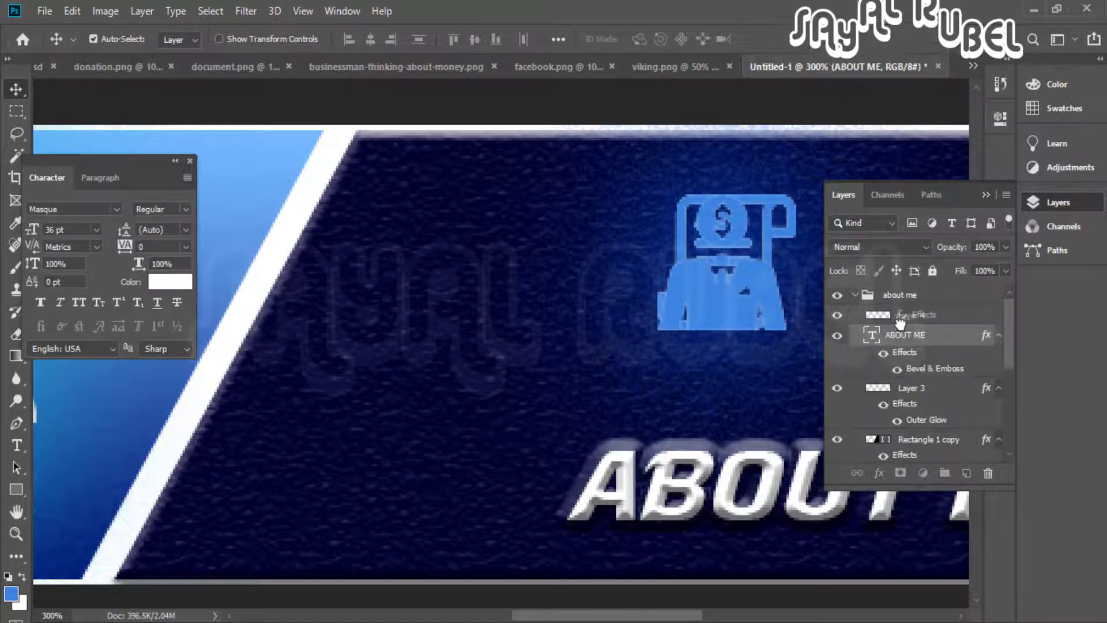
left_click_drag(899, 322, 901, 317)
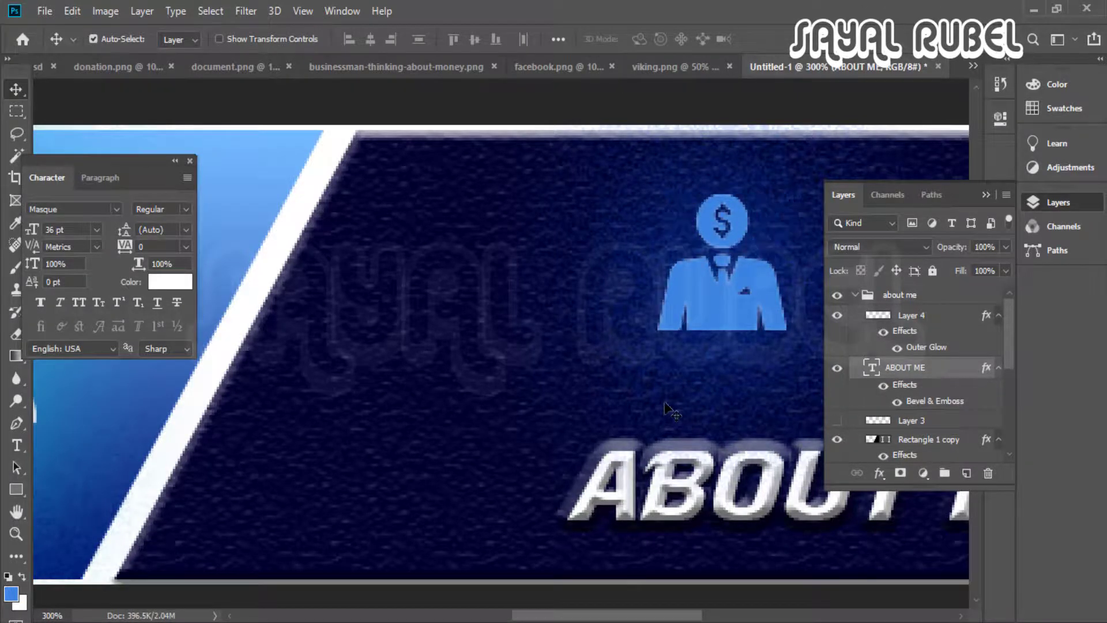
Center the businessman icon over the ABOUT ME text and move both left to the middle of the dark shape
key("ctrl+minus")
key("ctrl+minus")
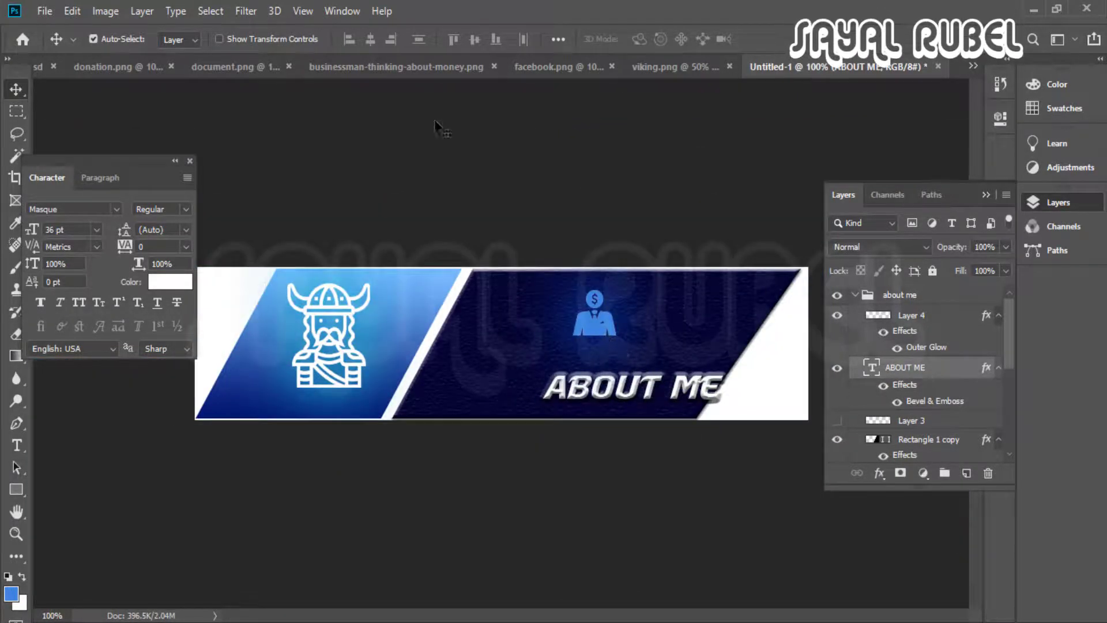
left_click(857, 321, "ctrl")
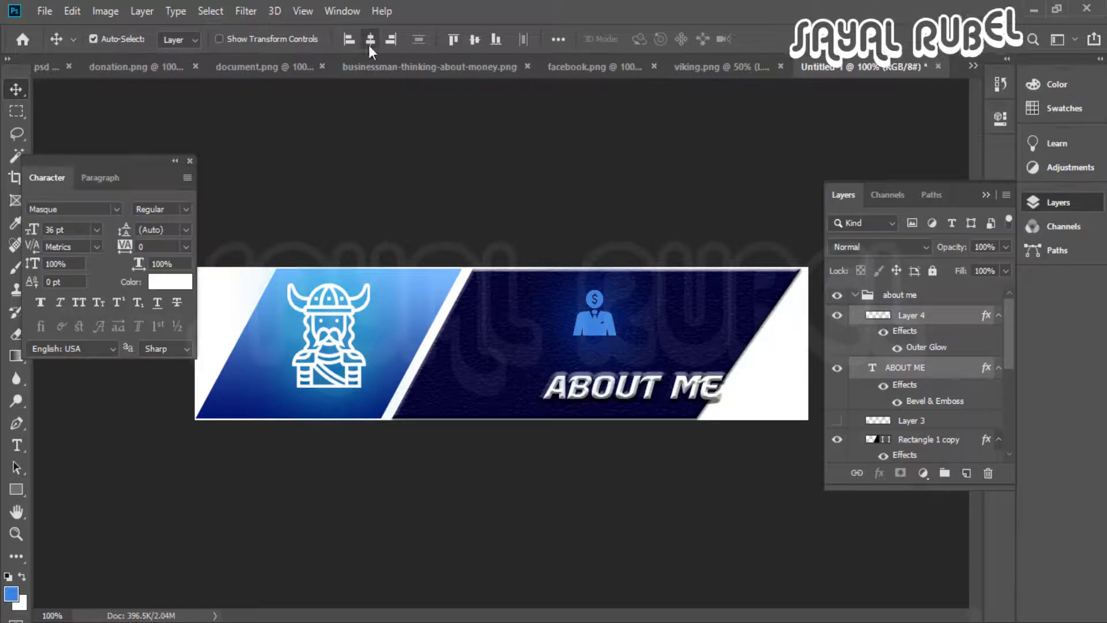
left_click_drag(652, 389, 615, 389)
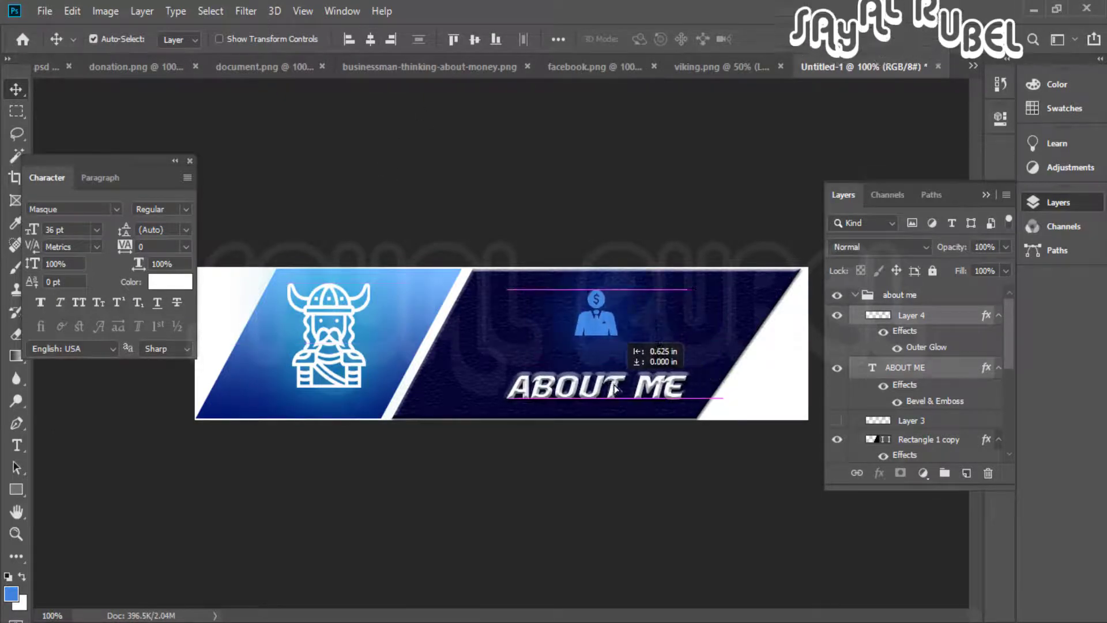
Reposition the businessman icon and the ABOUT ME text horizontally within the dark slanted shape
scroll(853, 408, "down", 1)
left_click_drag(590, 353, 625, 353)
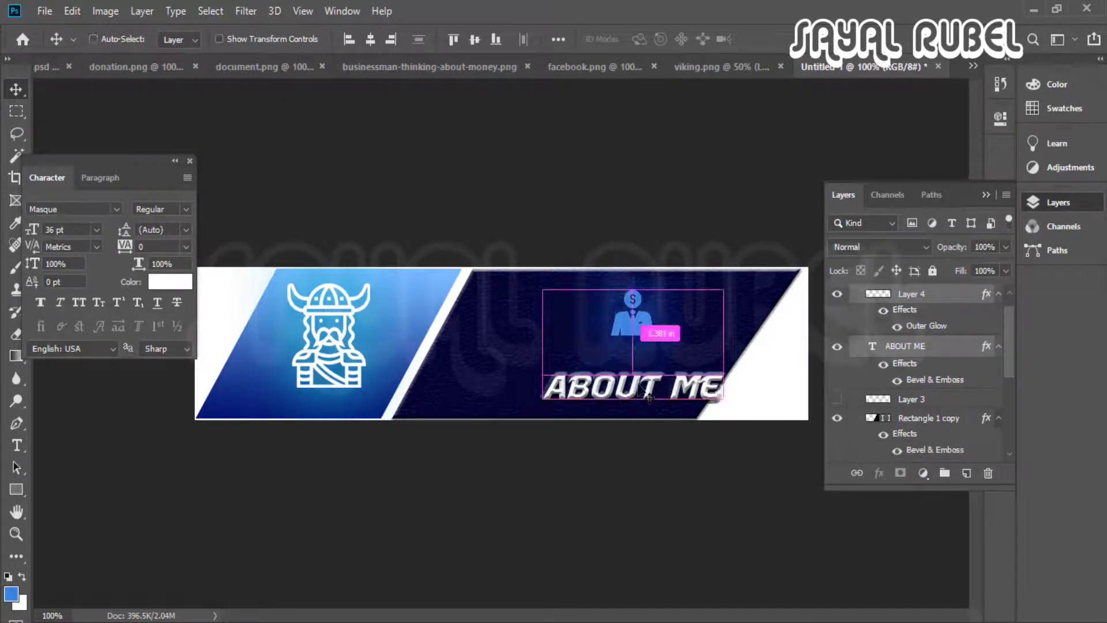
left_click_drag(714, 407, 653, 386)
key("ctrl+z")
left_click(716, 402)
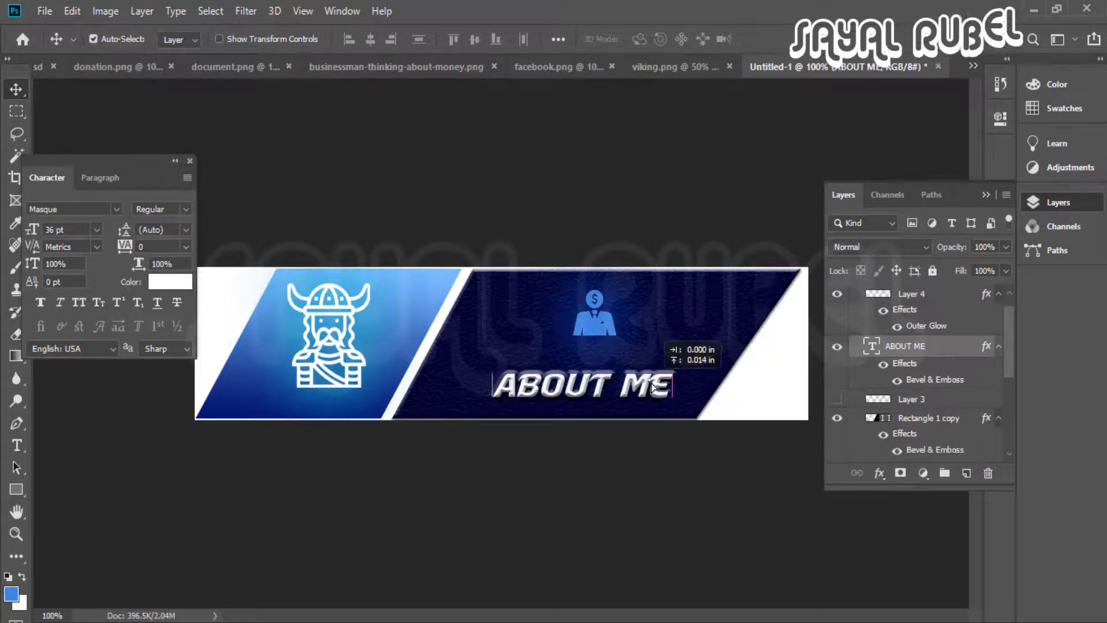
Show the rulers, place a vertical guide through the businessman icon's middle and center the ABOUT ME text on it
key("ctrl+r")
left_click_drag(557, 439, 624, 421)
key("ctrl+t")
scroll(600, 404, "up", 1)
key("Return")
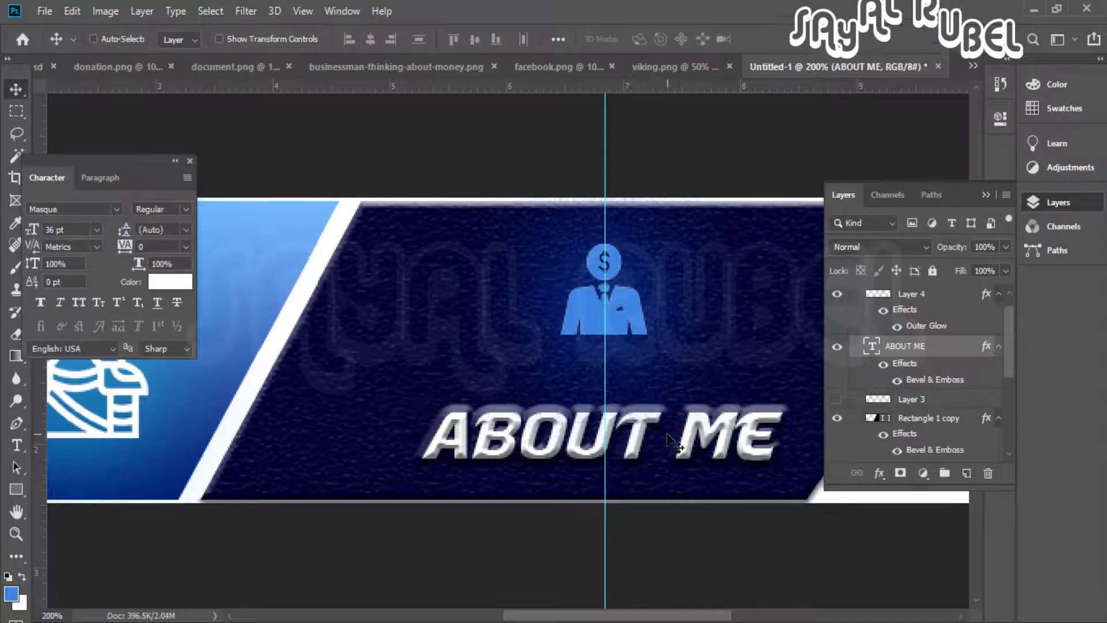
Collapse the about me group and compare the about me, rules and Donate me banners by toggling their visibility
scroll(620, 444, "down", 1)
left_click_drag(1010, 344, 1010, 331)
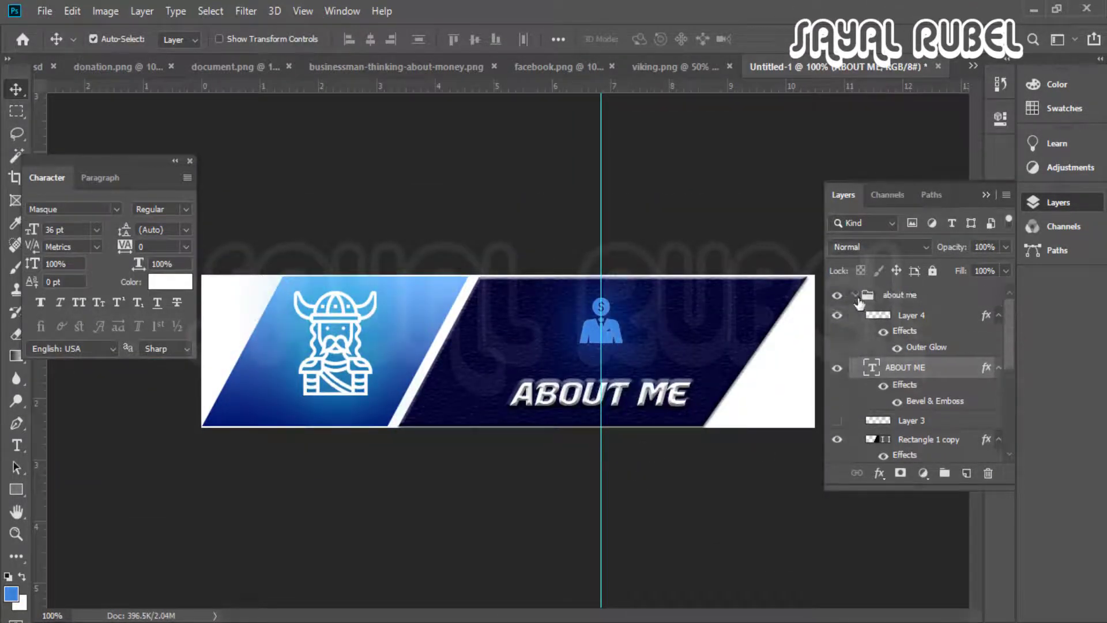
left_click(855, 295)
left_click(838, 296)
left_click_drag(838, 297, 838, 338)
left_click(838, 296)
left_click(838, 298)
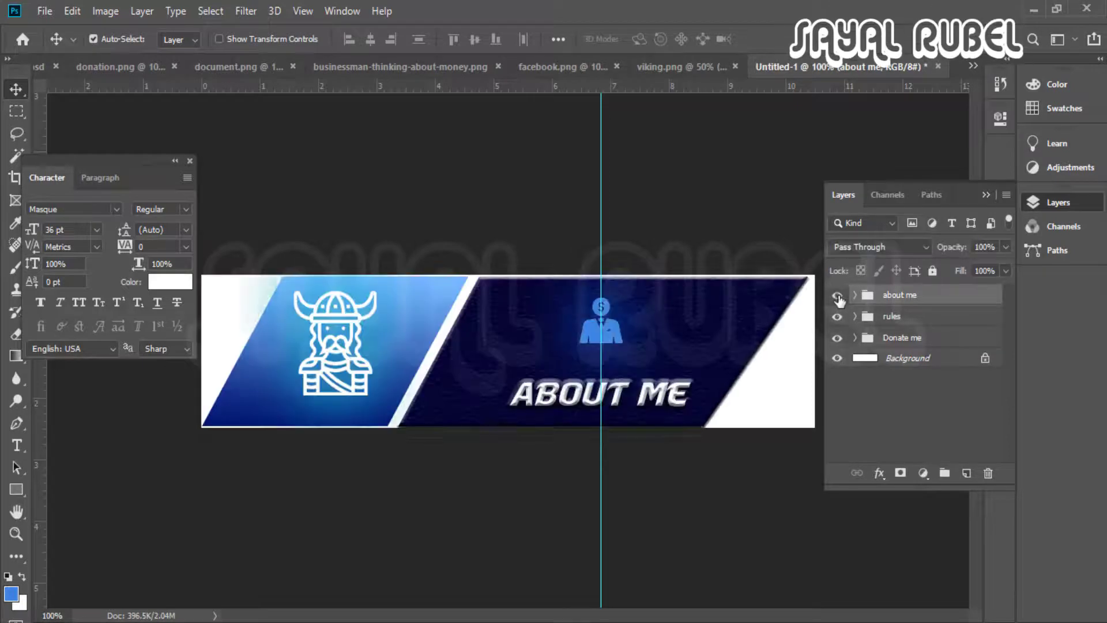
left_click(839, 298)
left_click(839, 317)
left_click(838, 338)
left_click(839, 338)
left_click(838, 317)
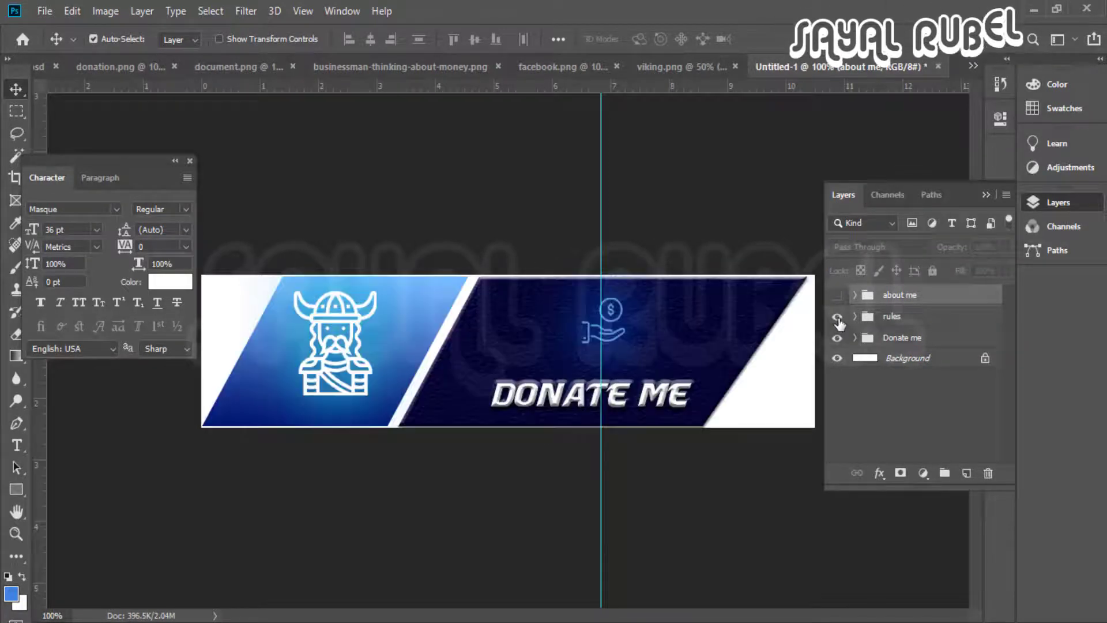
left_click(839, 296)
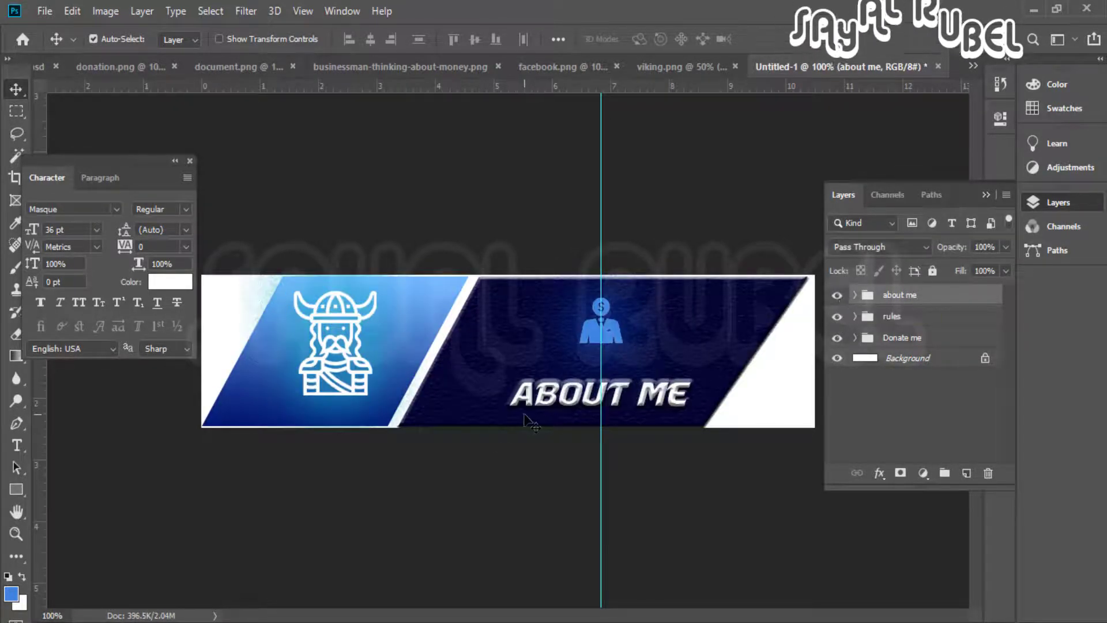
Duplicate the about me group and rename the copy facebook
key("ctrl+minus")
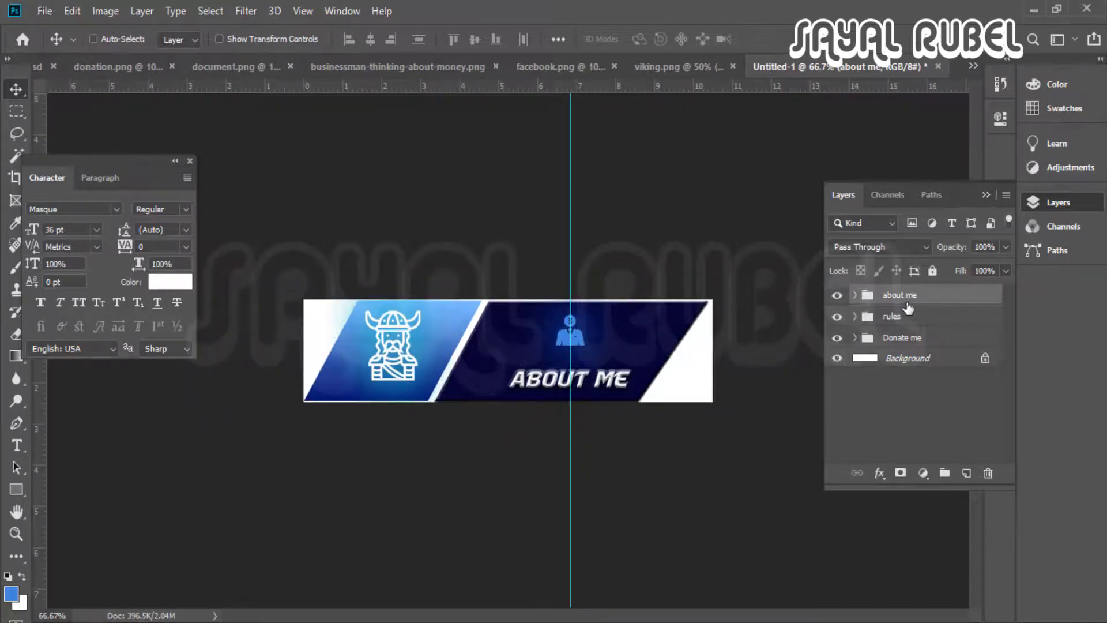
key("ctrl+j")
left_click(855, 295)
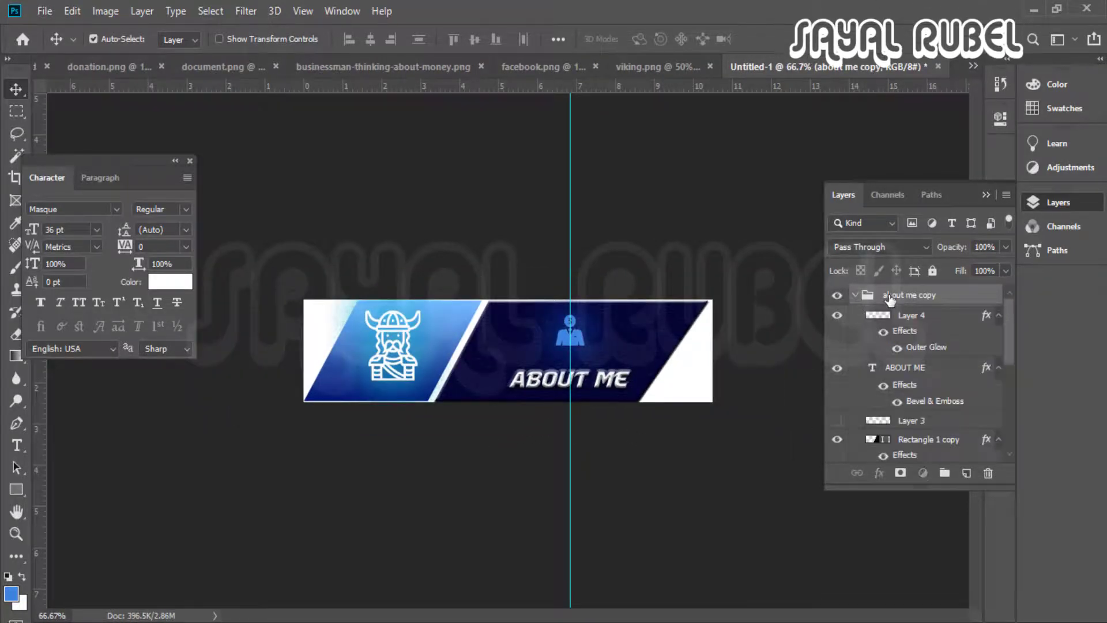
left_click(897, 295)
type("facebook")
Copy the f icon from facebook.png into the facebook group and scale it to the businessman icon's height, placed over that icon
left_click(912, 315)
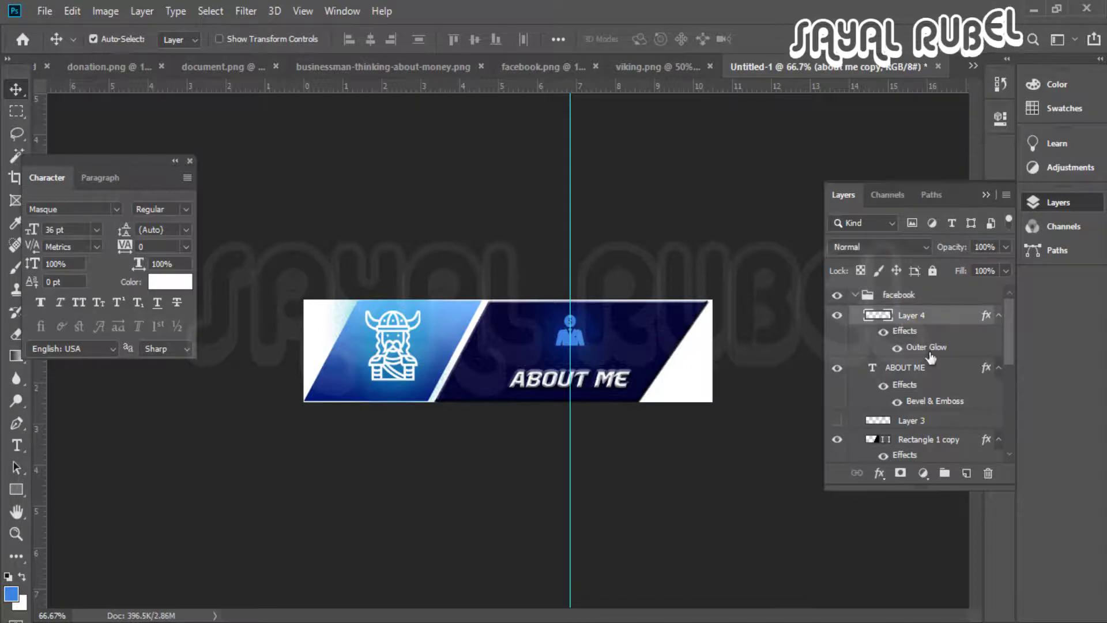
left_click(562, 67)
left_click_drag(552, 222, 578, 350)
key("ctrl+t")
left_click_drag(730, 112, 584, 382)
left_click_drag(569, 405, 645, 133)
scroll(603, 352, "up", 2)
left_click_drag(658, 136, 648, 232)
left_click_drag(615, 286, 592, 326)
key("Return")
key("ctrl+z")
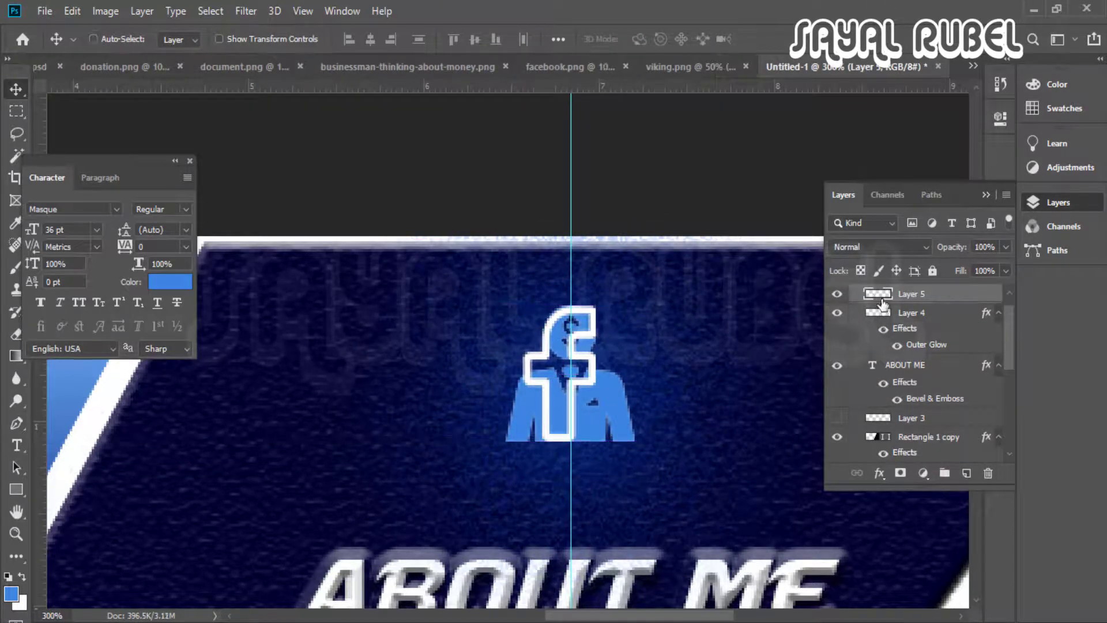
Fill the f icon with the blue foreground color, transfer the businessman icon's outer glow to it and delete the businessman layer
key("alt+BackSpace")
key("ctrl+d")
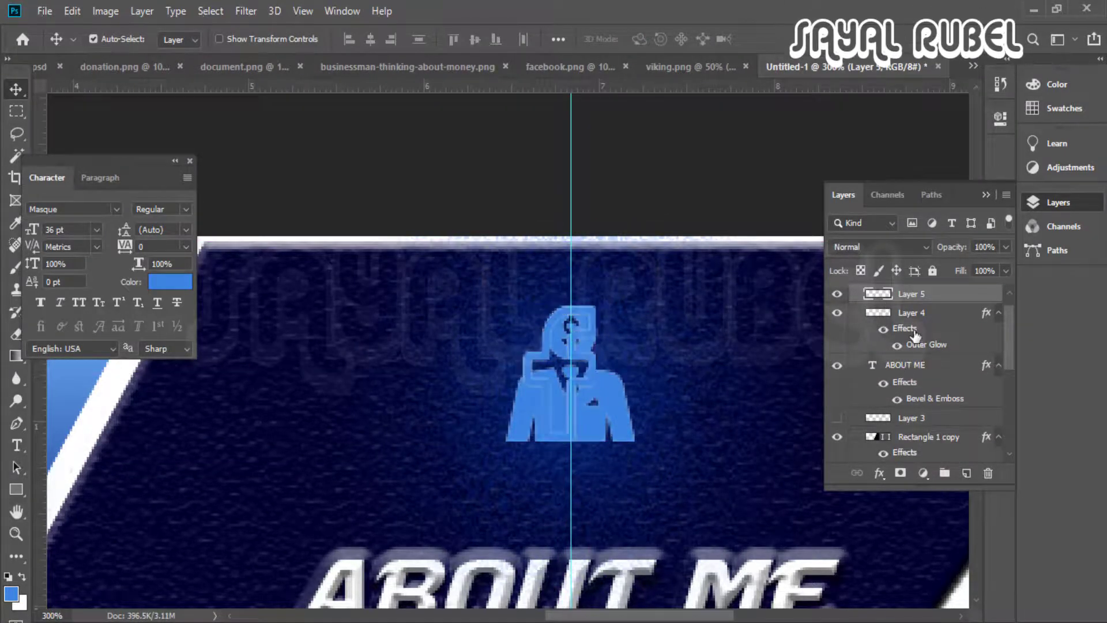
left_click_drag(915, 336, 914, 295)
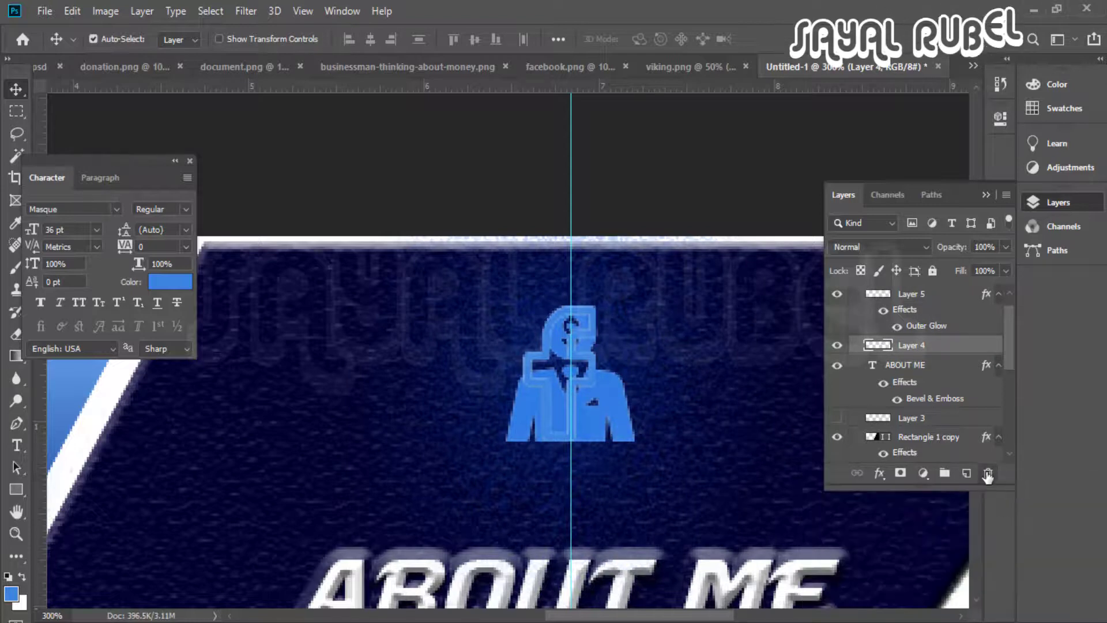
left_click(988, 474)
Replace the ABOUT ME text in the facebook group with FACEBOOK
key("ctrl+minus")
key("ctrl+minus")
double_click(656, 403)
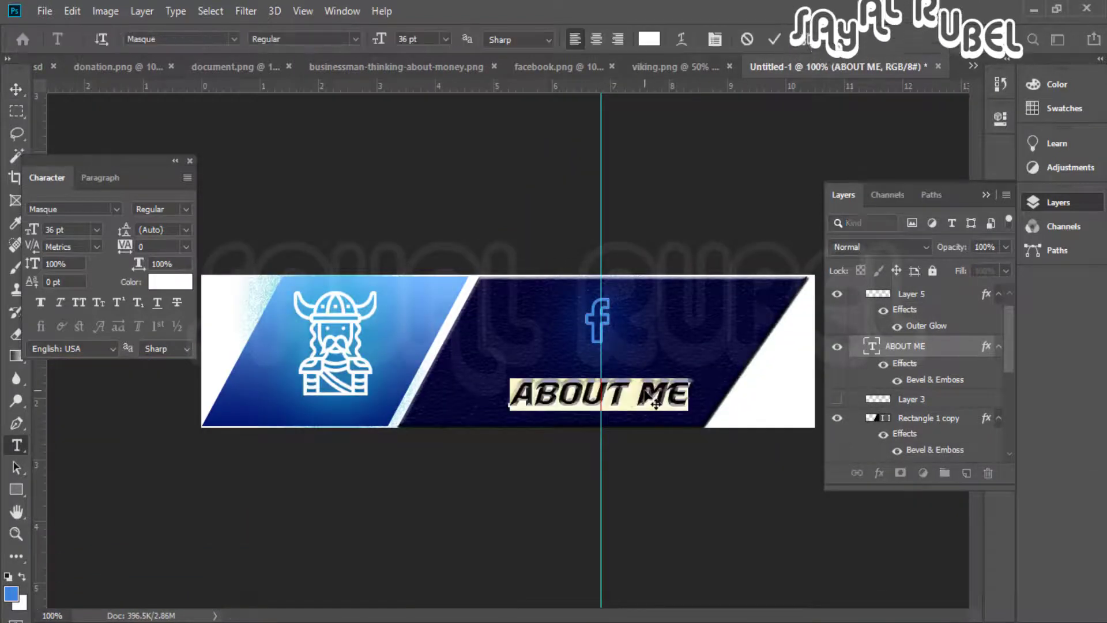
type("FACEBOOK")
left_click(16, 89)
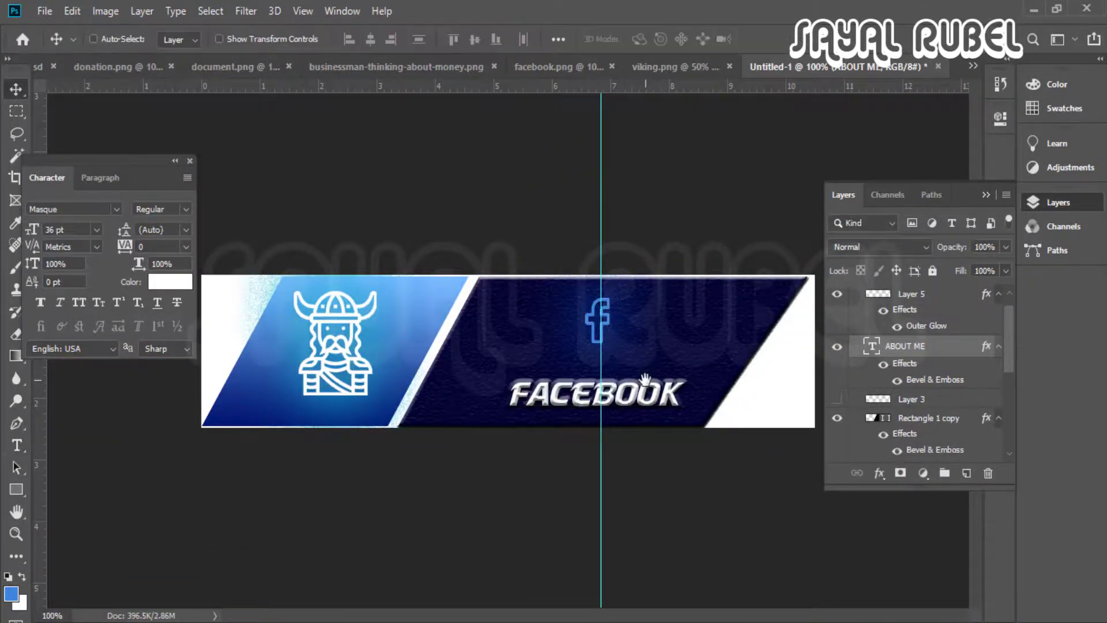
Collapse the facebook group and remove the vertical guide from the canvas
left_click_drag(788, 396, 649, 381)
scroll(934, 329, "up", 2)
left_click(854, 295)
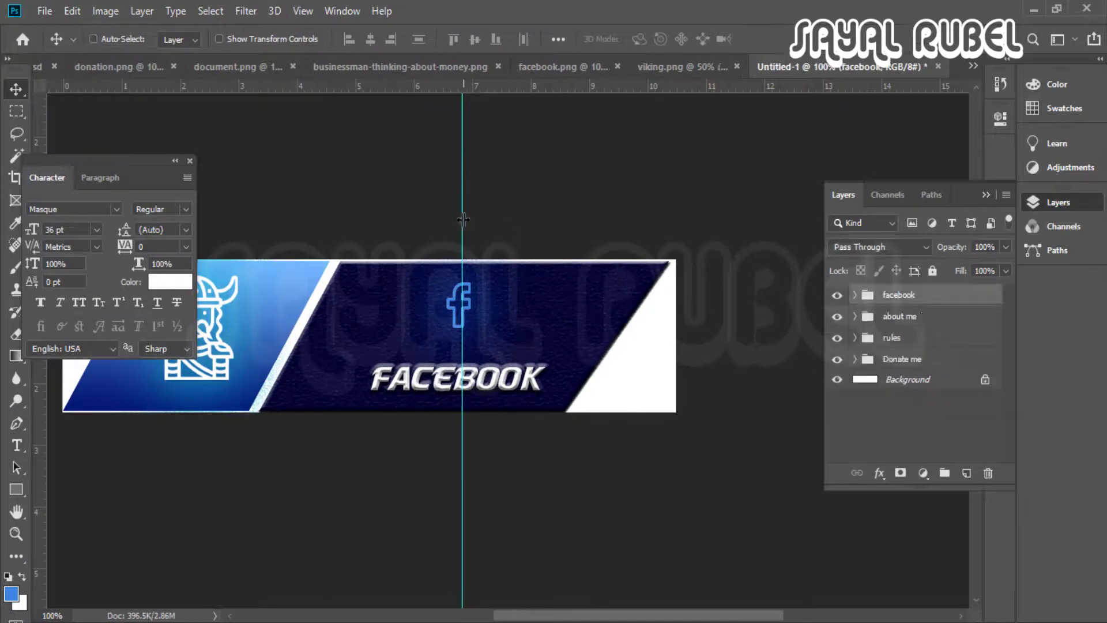
key("ctrl+minus")
left_click_drag(453, 413, 607, 419)
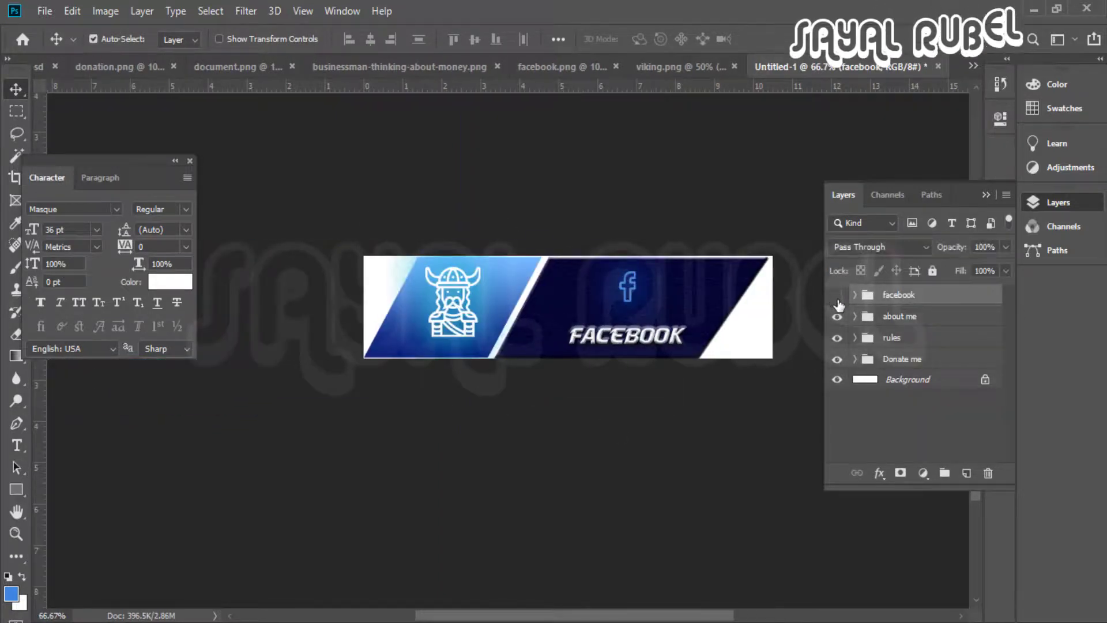
Check the four banners one after another by toggling the facebook, about me, rules and Donate me groups
left_click_drag(836, 296, 837, 323)
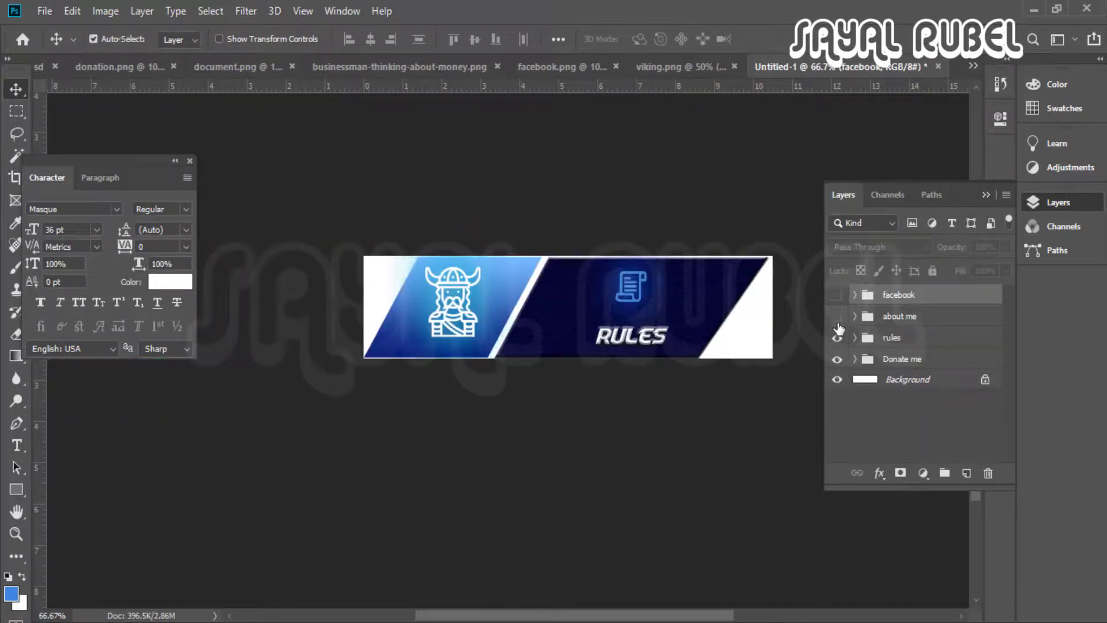
left_click(836, 295)
left_click_drag(699, 292, 640, 336)
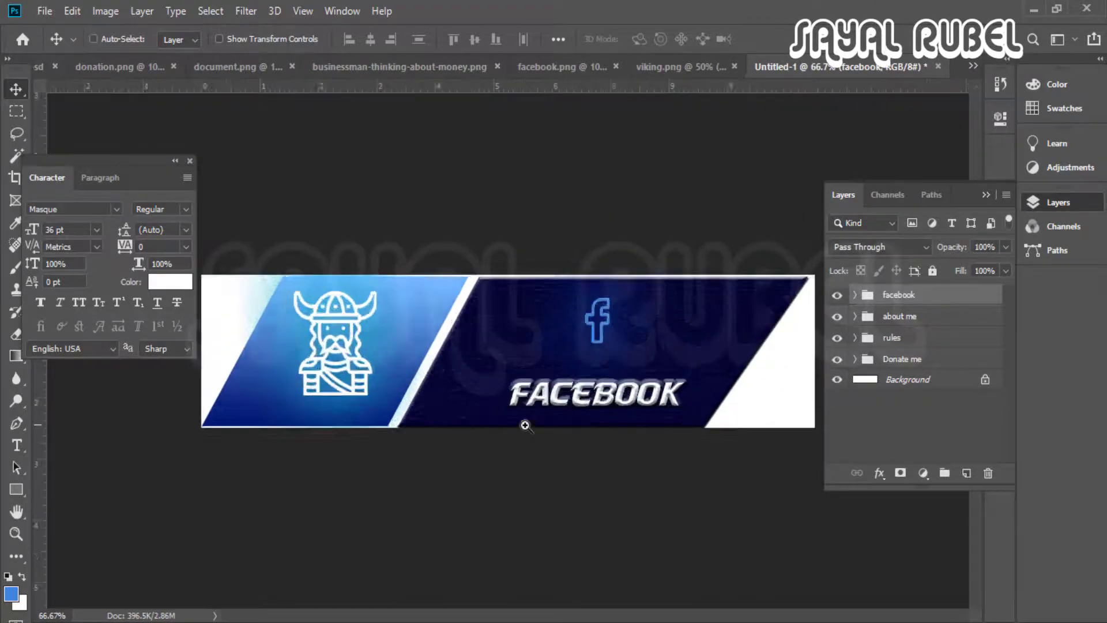
key("ctrl+plus")
key("ctrl+plus")
left_click_drag(836, 294, 837, 359)
left_click(836, 359)
left_click(836, 358)
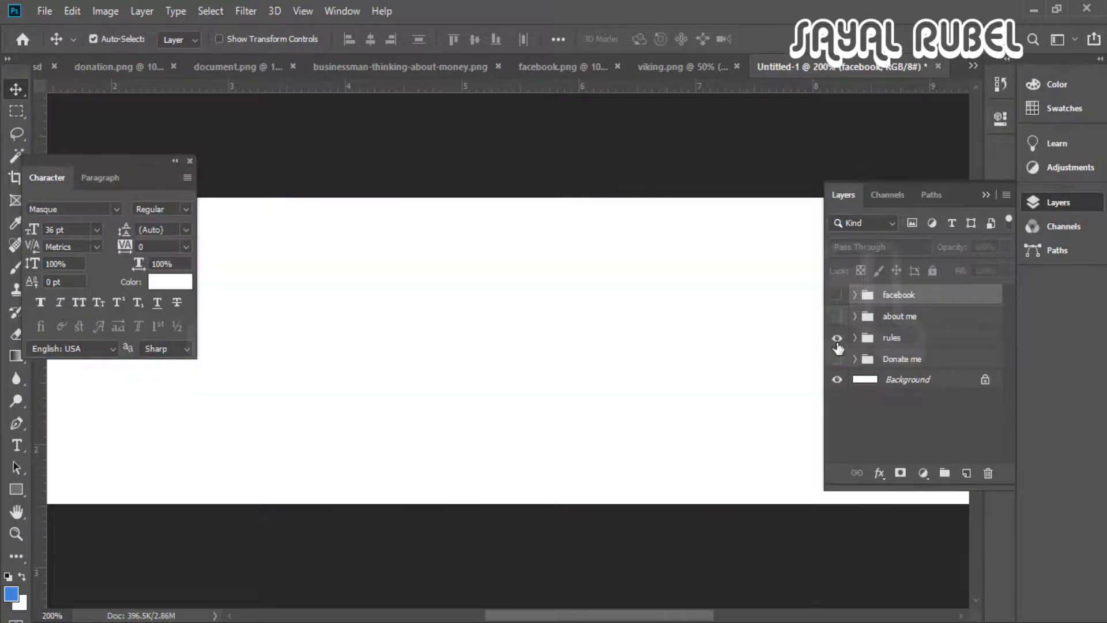
left_click(837, 316)
left_click(836, 316)
left_click(836, 295)
key("ctrl+minus")
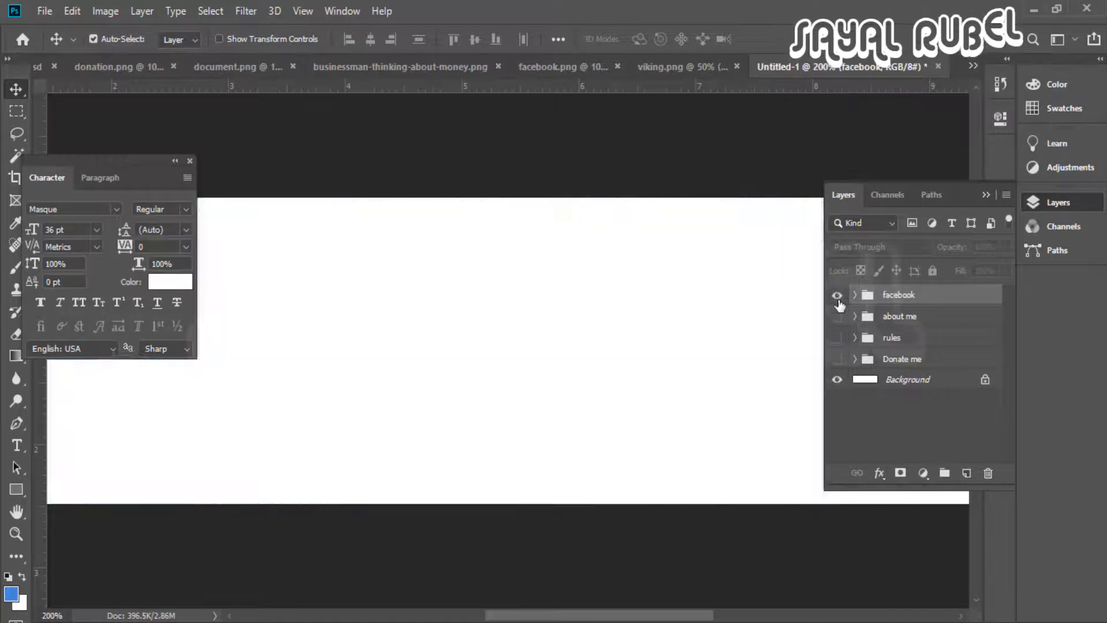
key("ctrl+minus")
Copy the four banner groups into Untitled-1OFLIN.psd and move the facebook banner to the lower right of the image
left_click(903, 360, "shift")
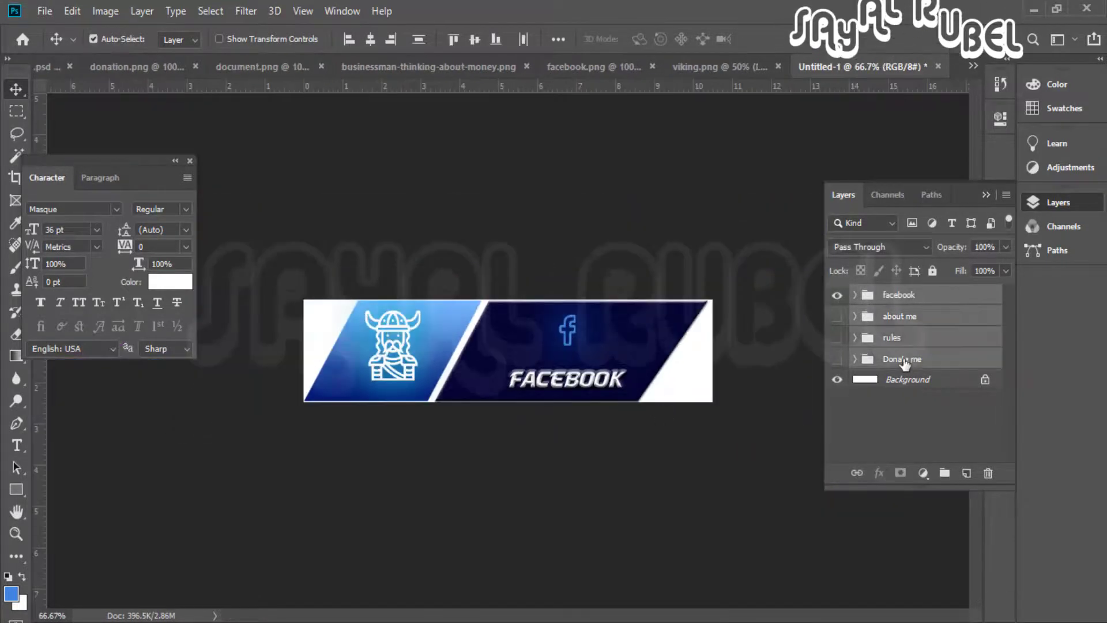
left_click_drag(57, 69, 941, 420)
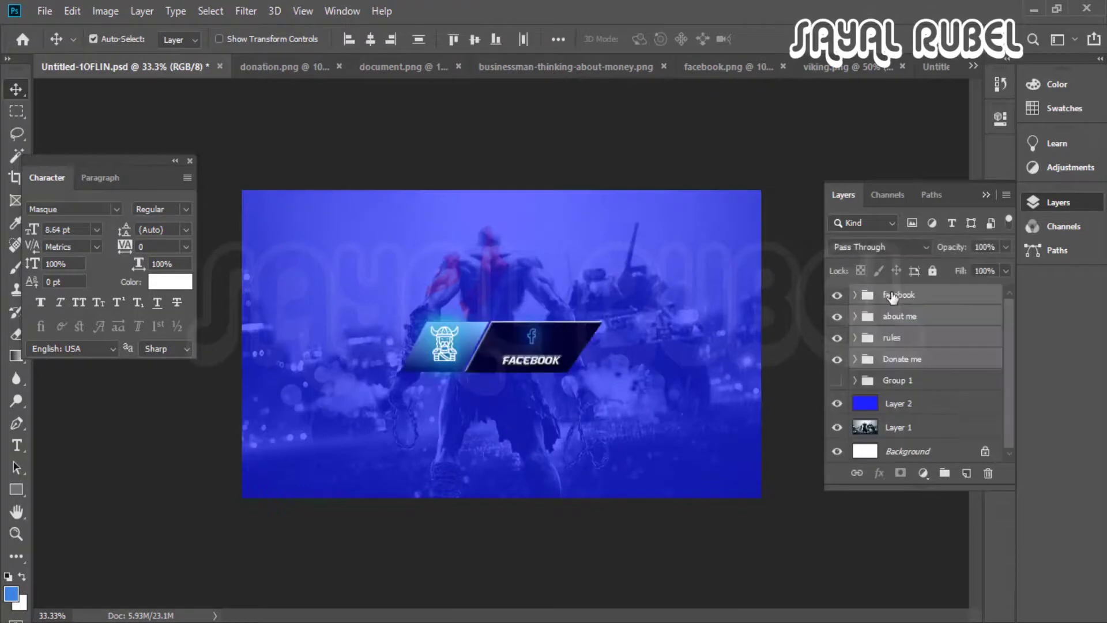
left_click(892, 297)
key("ctrl+t")
left_click_drag(548, 362, 698, 443)
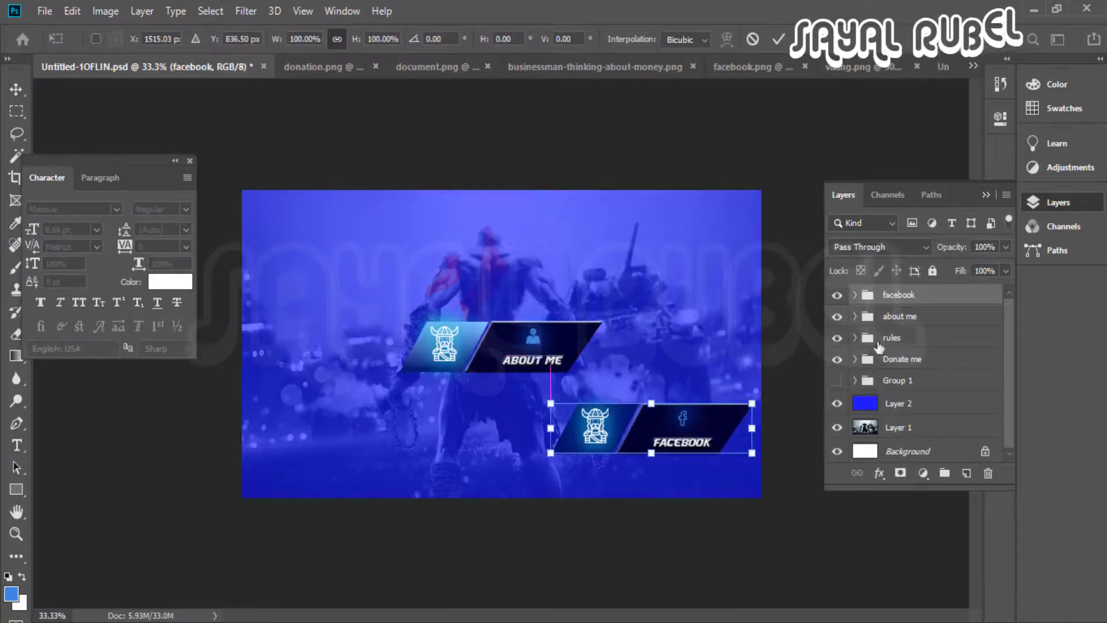
key("Return")
Move the about me banner directly to the left of the facebook banner, in line with it
left_click(908, 320, "ctrl")
key("ctrl+t")
key("Return")
left_click(951, 320)
key("ctrl+t")
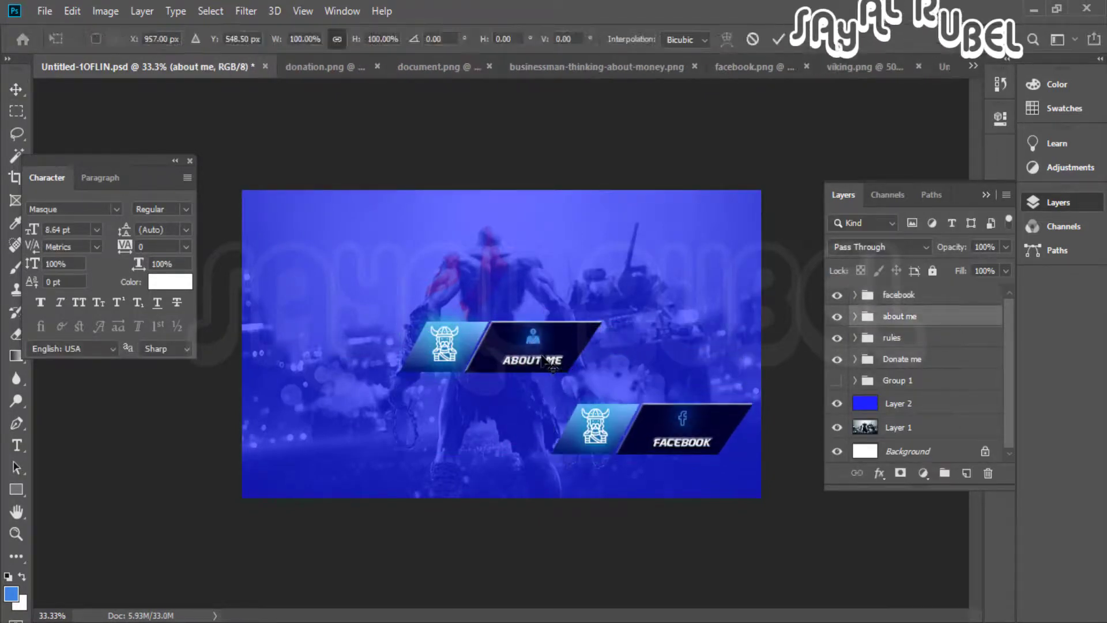
left_click_drag(546, 361, 507, 444)
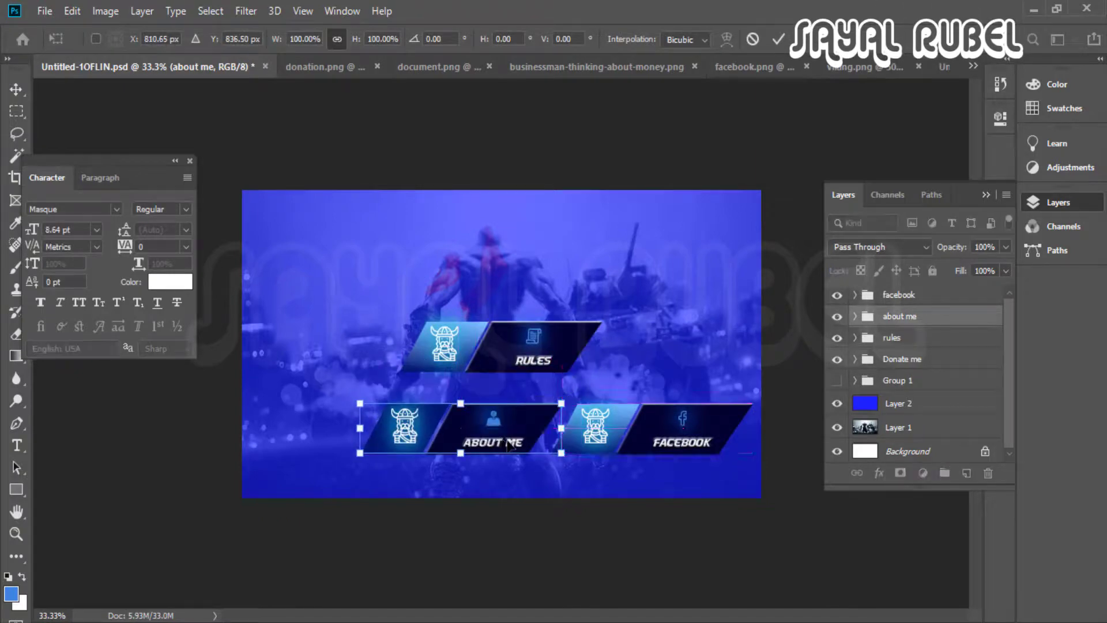
Move the rules banner to the left side of the image and the Donate me banner right of center, above the lower banners
left_click(893, 338)
key("ctrl+t")
left_click_drag(477, 340, 336, 358)
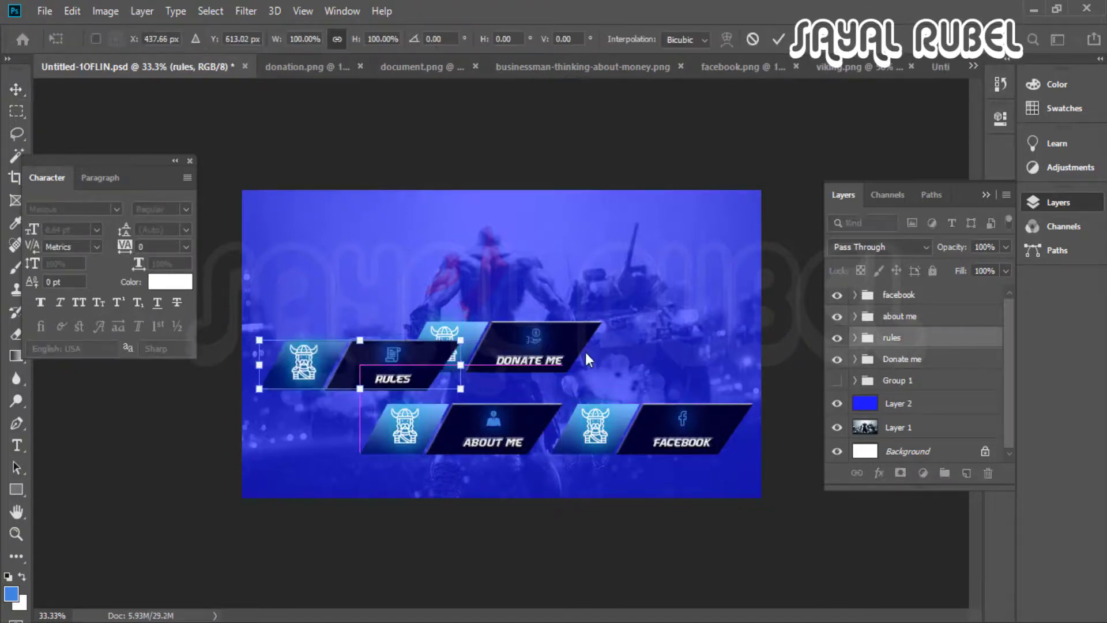
left_click(849, 359)
key("ctrl+t")
left_click_drag(532, 361, 631, 351)
key("Return")
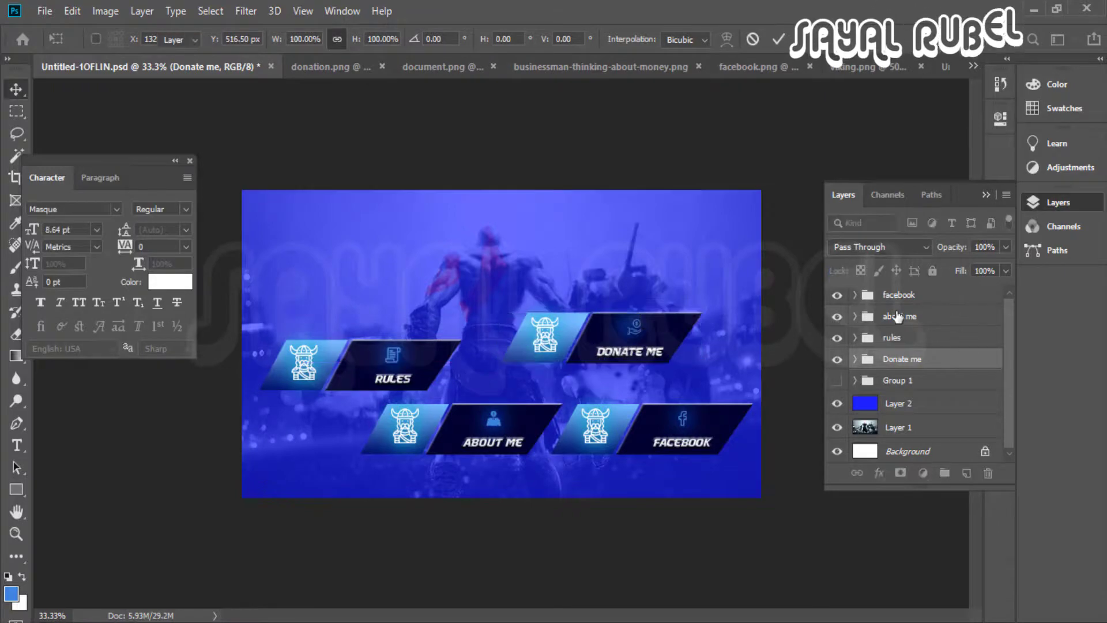
Scale all four banner groups down together, finishing with a proportional transform of 76.43%
left_click(902, 296, "shift")
key("ctrl+t")
left_click_drag(747, 318, 546, 373)
key("Return")
key("ctrl+t")
left_click_drag(468, 398, 472, 395)
left_click_drag(550, 370, 571, 363)
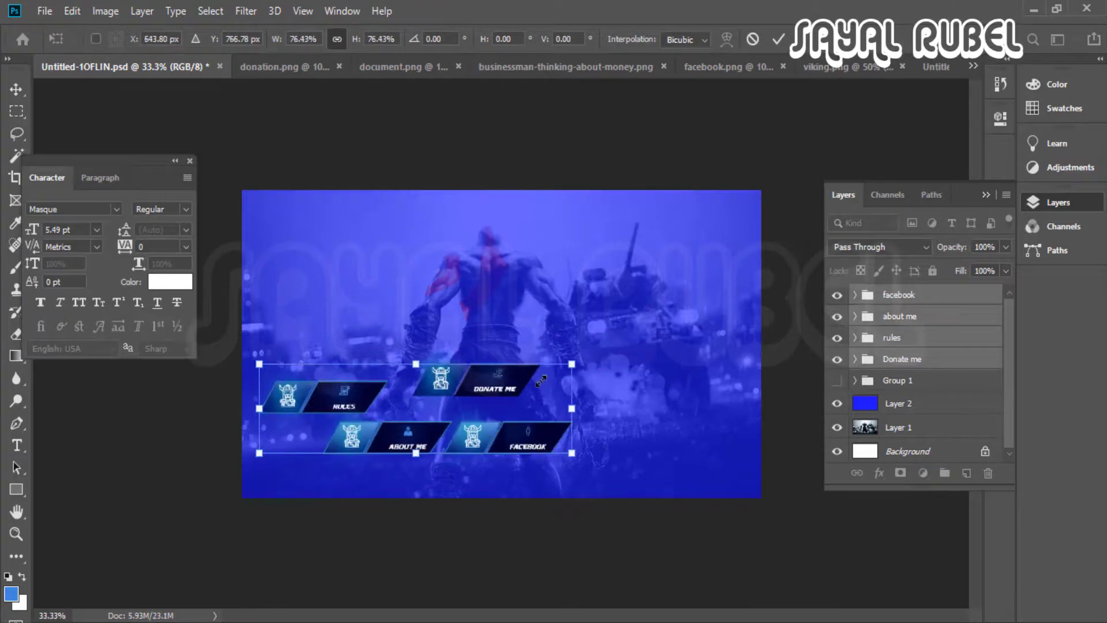
key("Return")
left_click(924, 359)
left_click(930, 296)
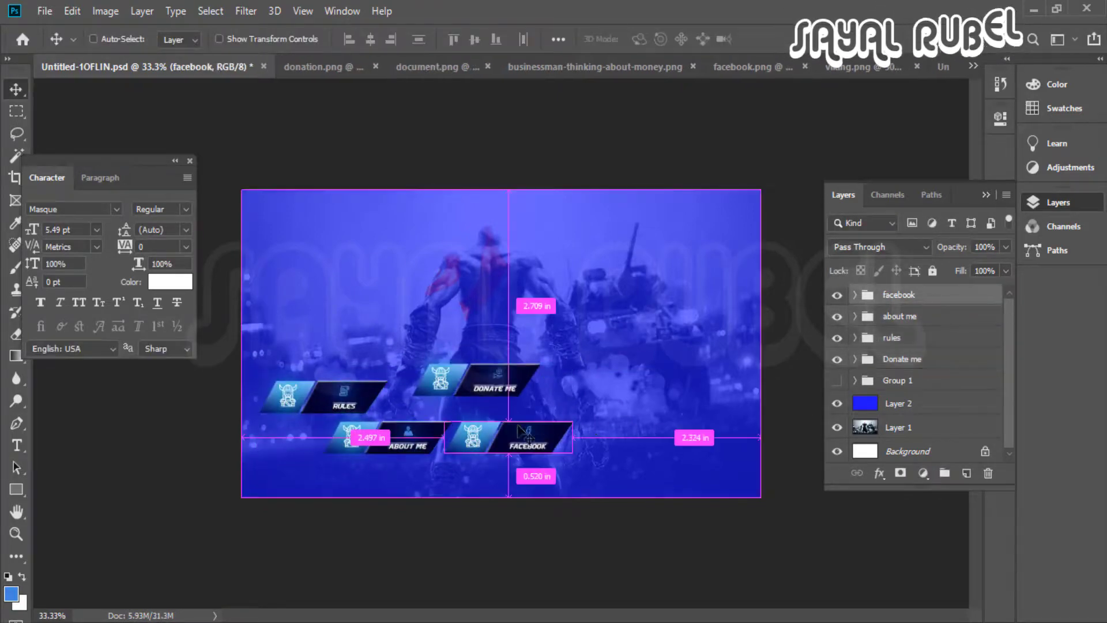
left_click_drag(519, 441, 680, 442)
key("ctrl+z")
scroll(921, 342, "up", 1)
scroll(942, 349, "up", 2)
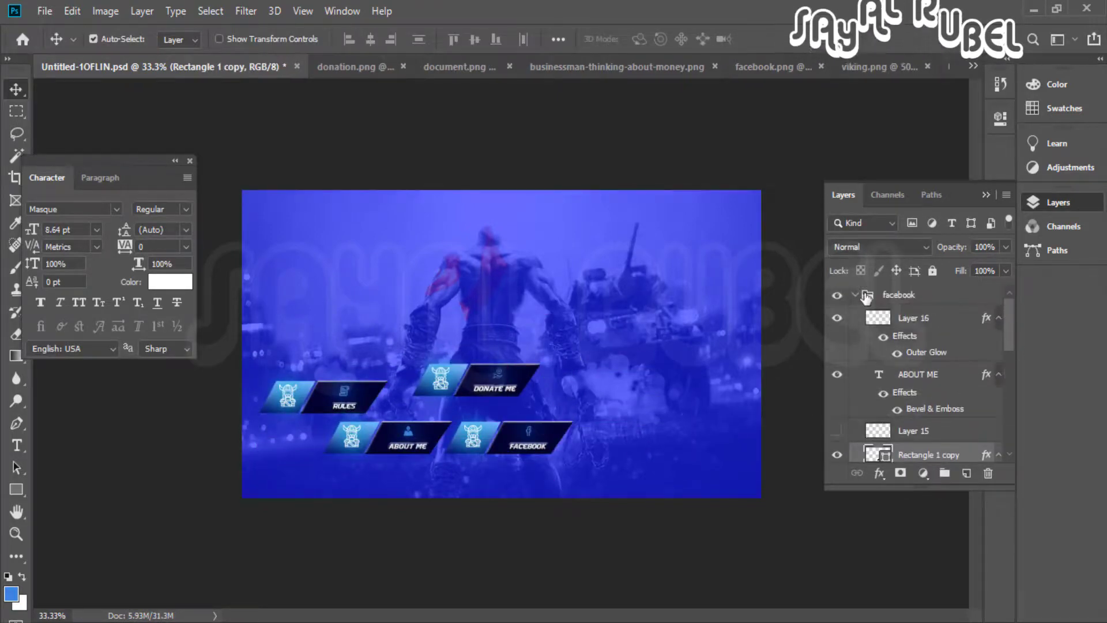
Move the facebook banner to the lower right corner area and set the about me banner beside it
left_click(854, 295)
key("ctrl+t")
left_click_drag(512, 440, 687, 441)
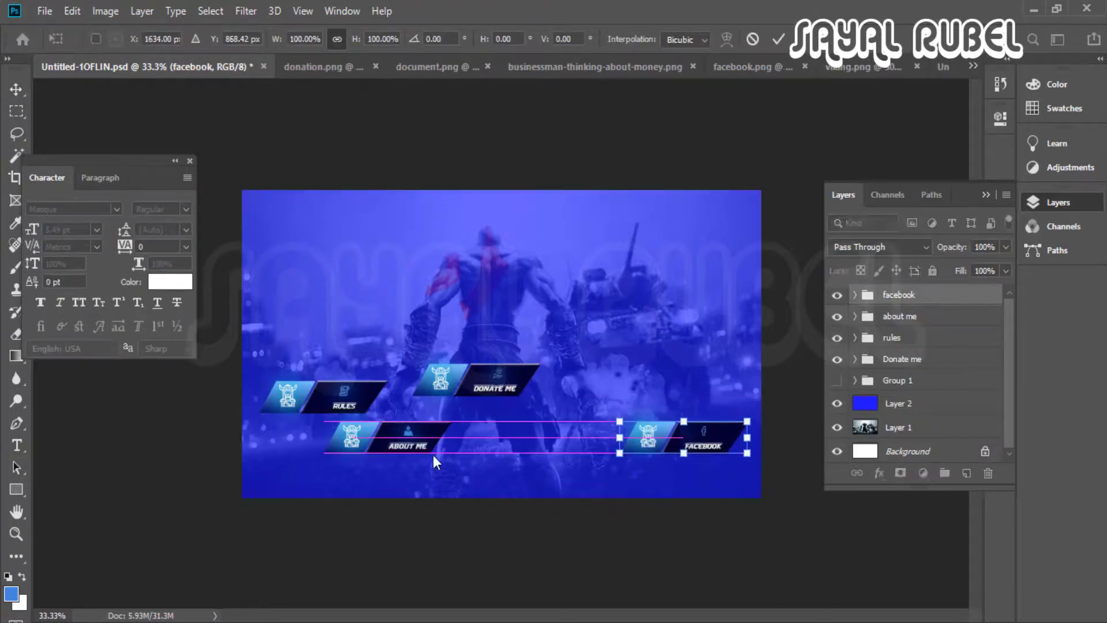
left_click(892, 318)
key("ctrl+t")
left_click_drag(418, 447, 585, 447)
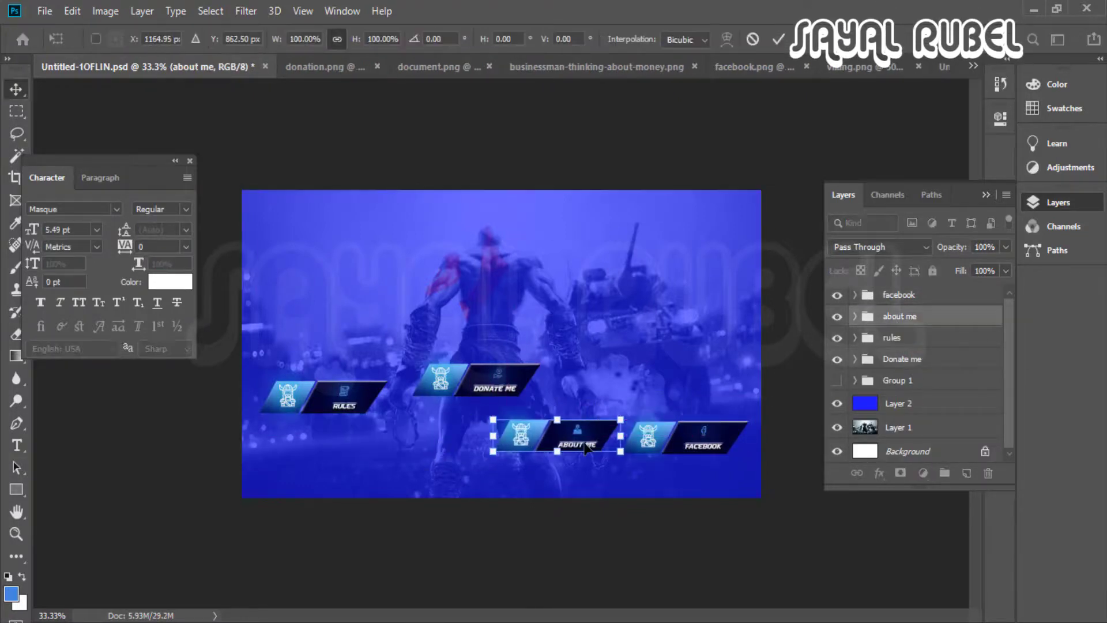
key("Return")
Place the rules banner left of about me and the Donate me banner left of rules, completing a single row
left_click(891, 337)
key("ctrl+t")
left_click_drag(358, 404, 466, 443)
key("Return")
left_click(902, 358)
key("ctrl+t")
left_click_drag(410, 415, 300, 450)
key("Return")
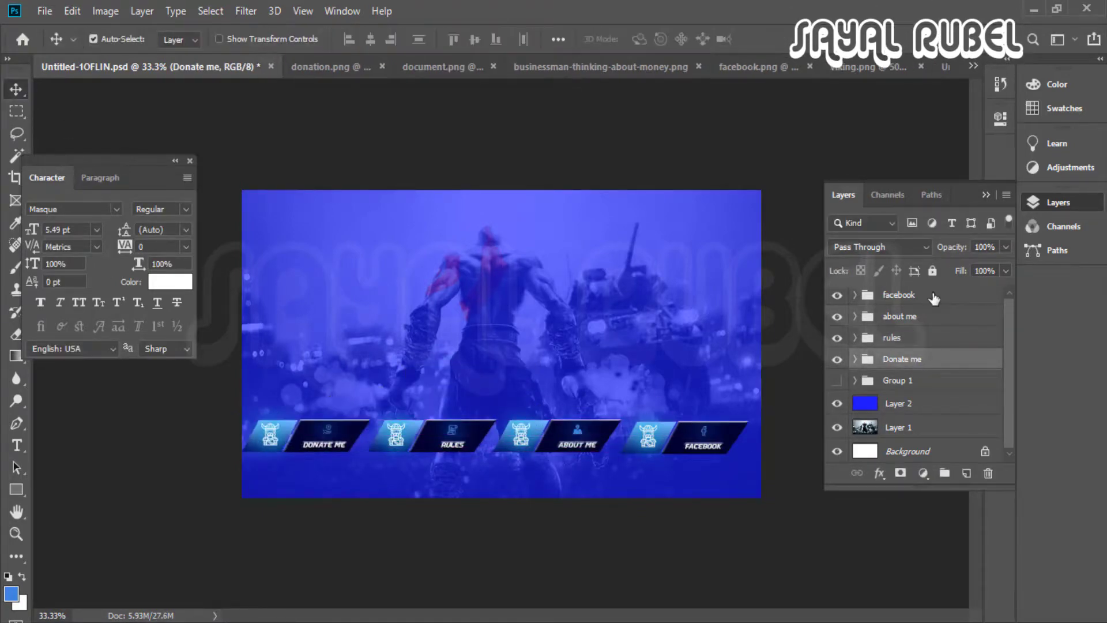
Align the four banner groups along their bottom edges and center the row horizontally near the bottom of the image
left_click(930, 294, "shift")
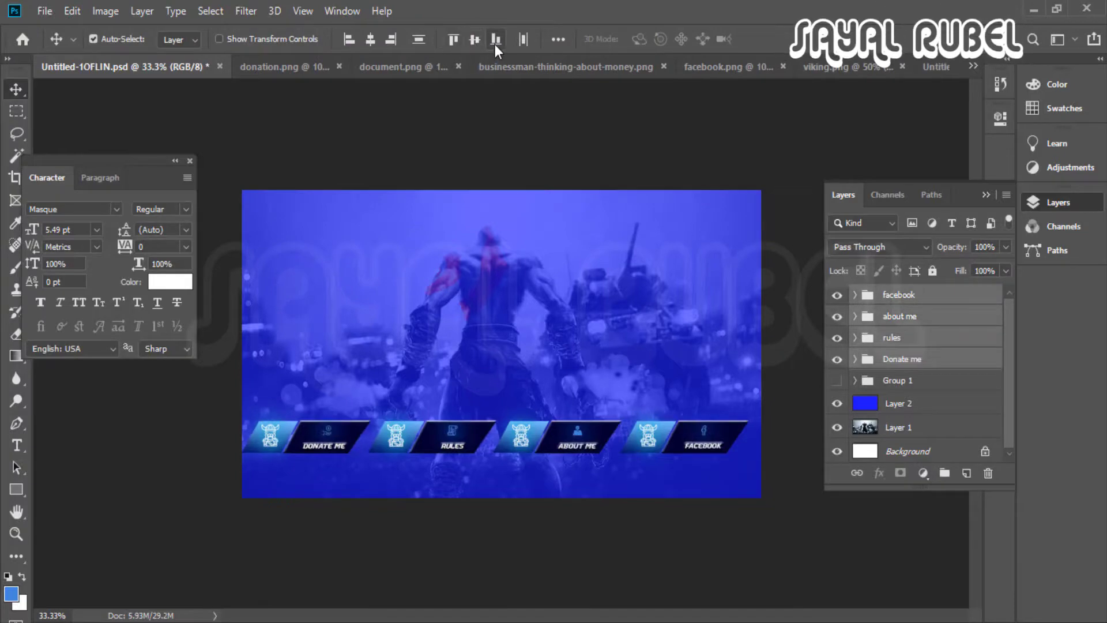
key("ctrl+minus")
key("ctrl+plus")
key("ctrl+plus")
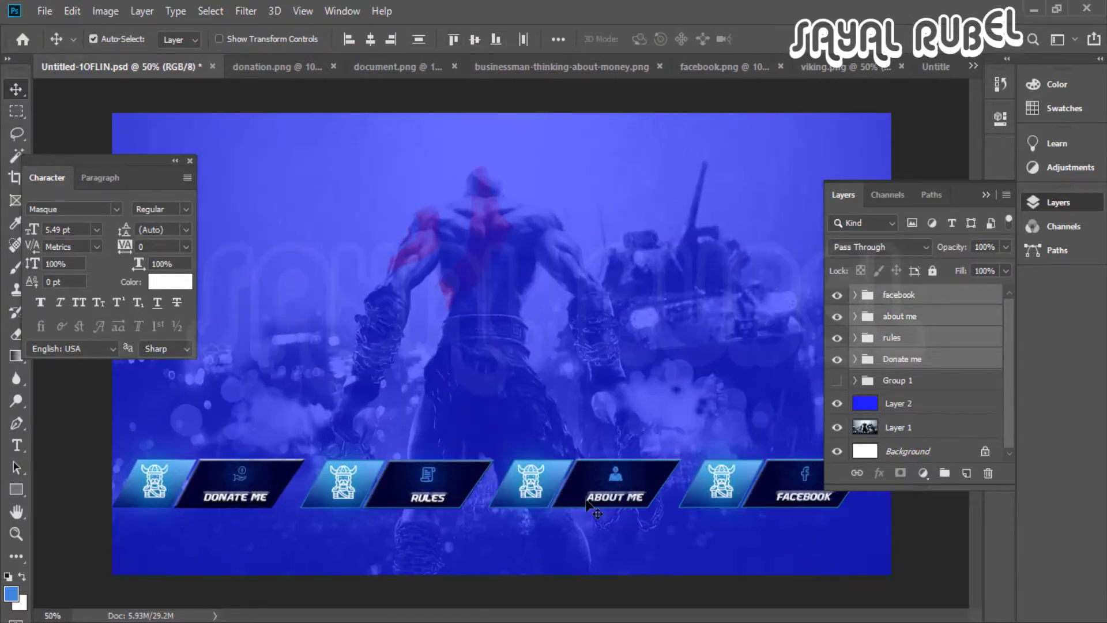
key("ctrl+minus")
left_click_drag(634, 438, 591, 449)
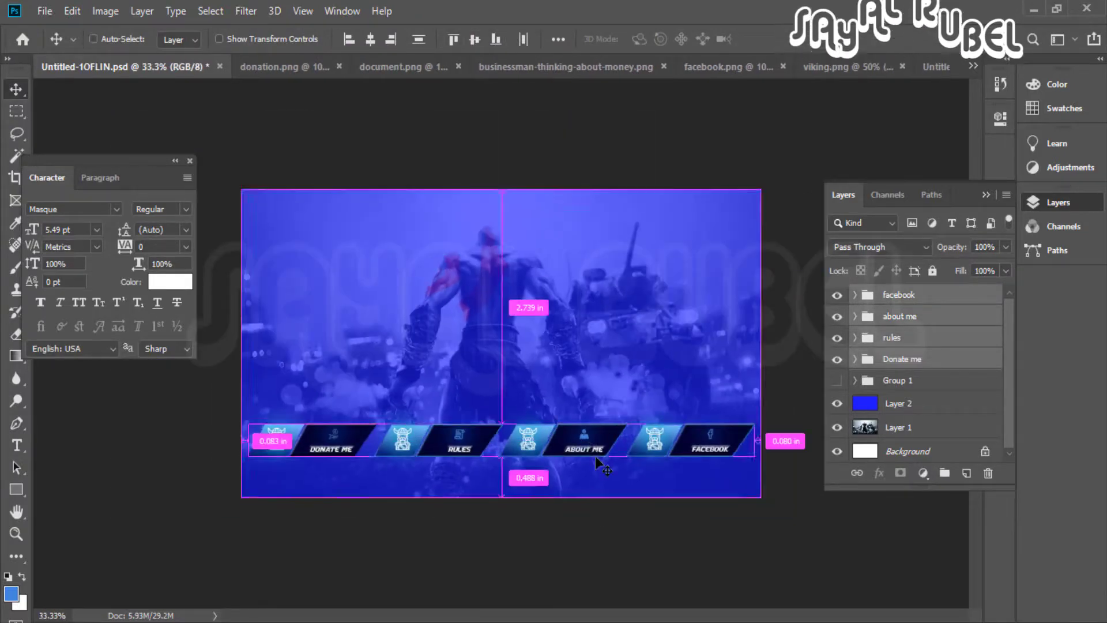
Hide the layer list, collapse the character settings and fit the whole image on screen to review the banner row
key("ctrl+plus")
key("F7")
left_click(175, 160)
key("ctrl+0")
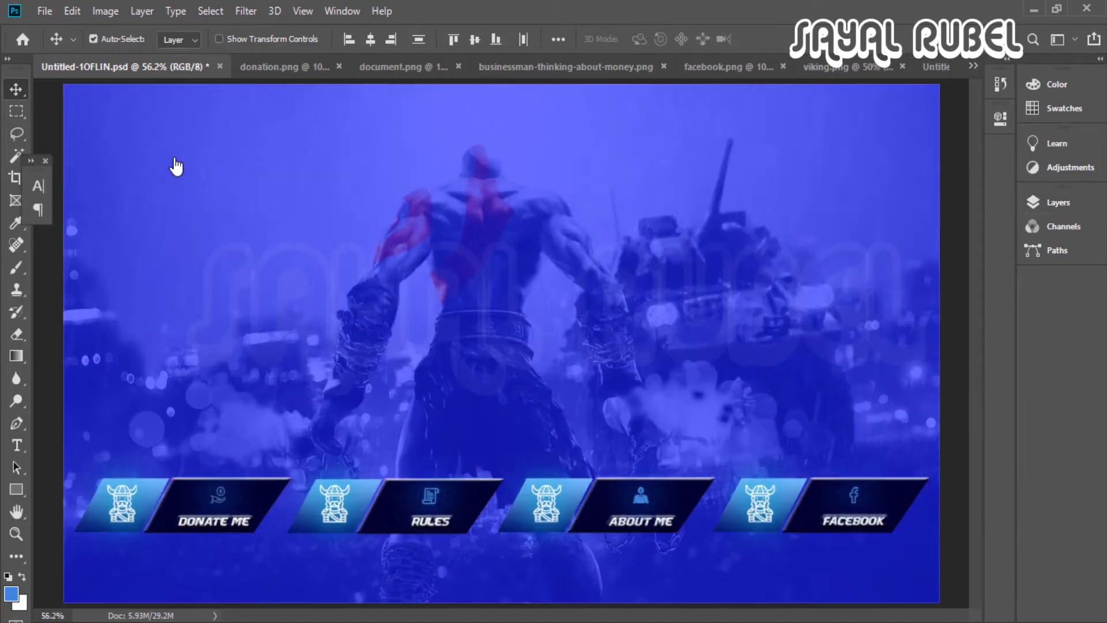